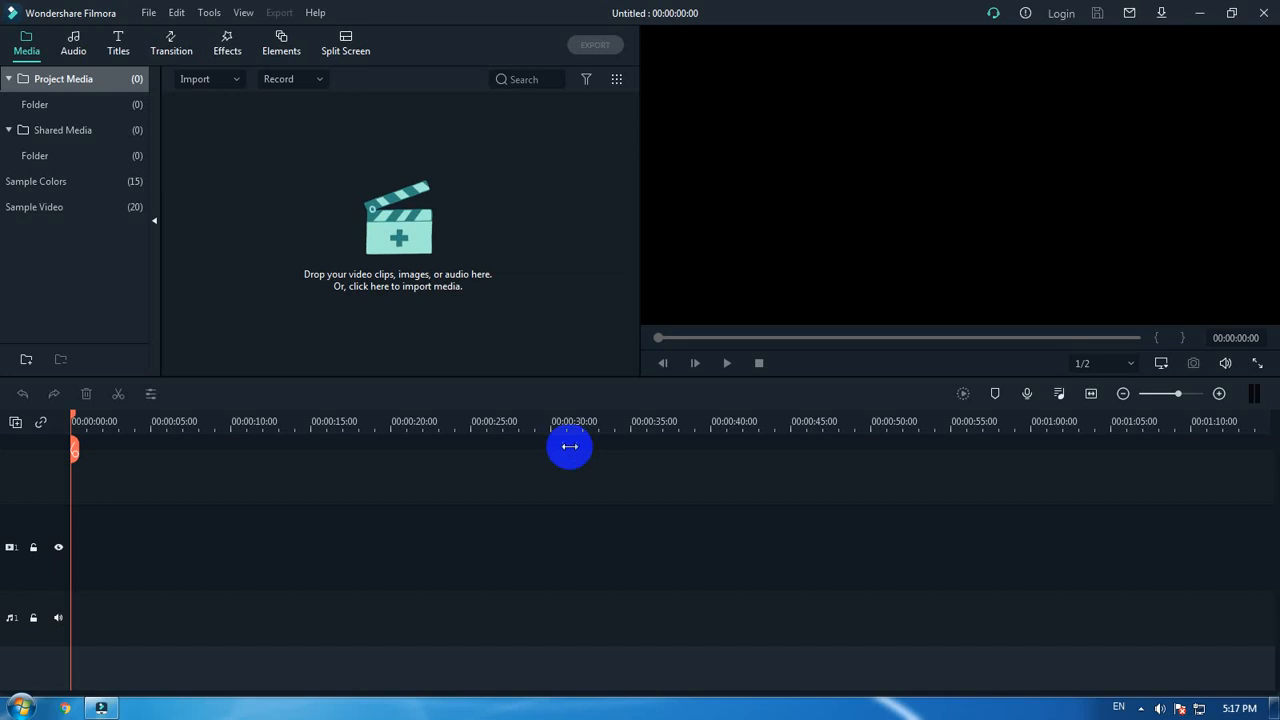
Import the video "Do you speak English-" from the Desktop and place it on the video track, matching the project to 1920 x 1080 30fps.
{"action": "left_click", "coordinate": [407, 242]}
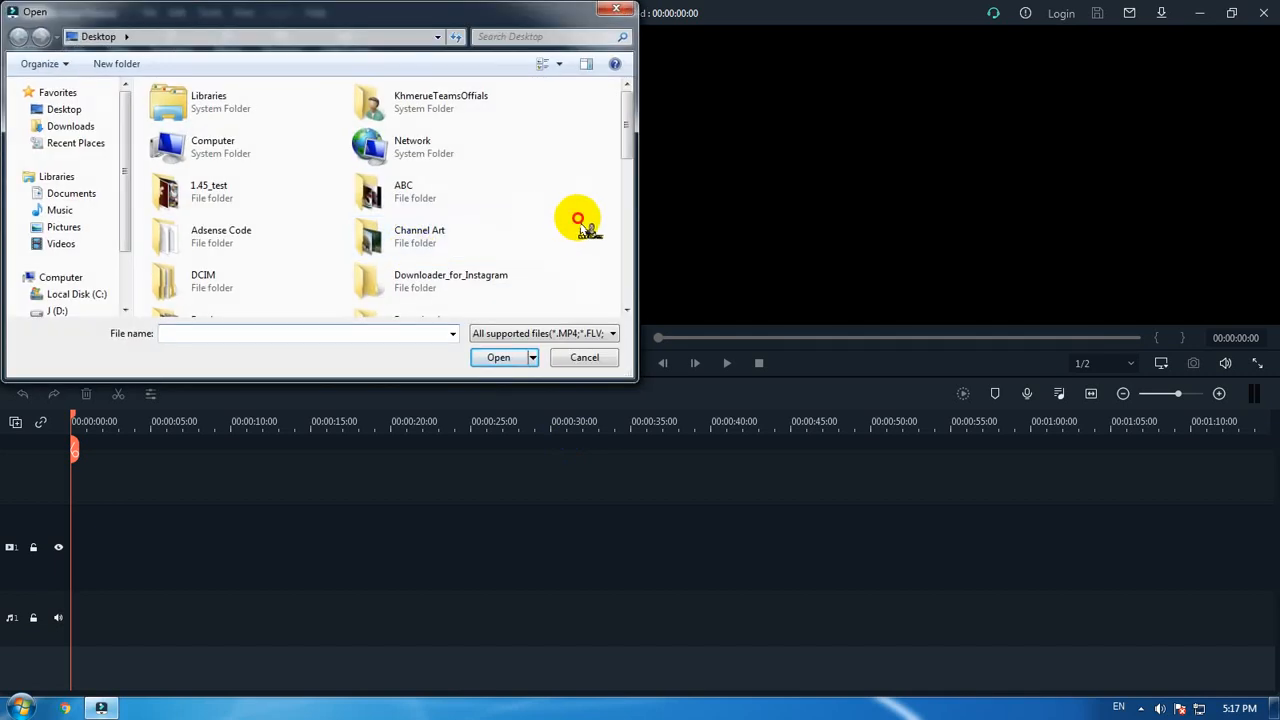
{"action": "scroll", "coordinate": [585, 237], "scroll_direction": "down", "scroll_amount": 5}
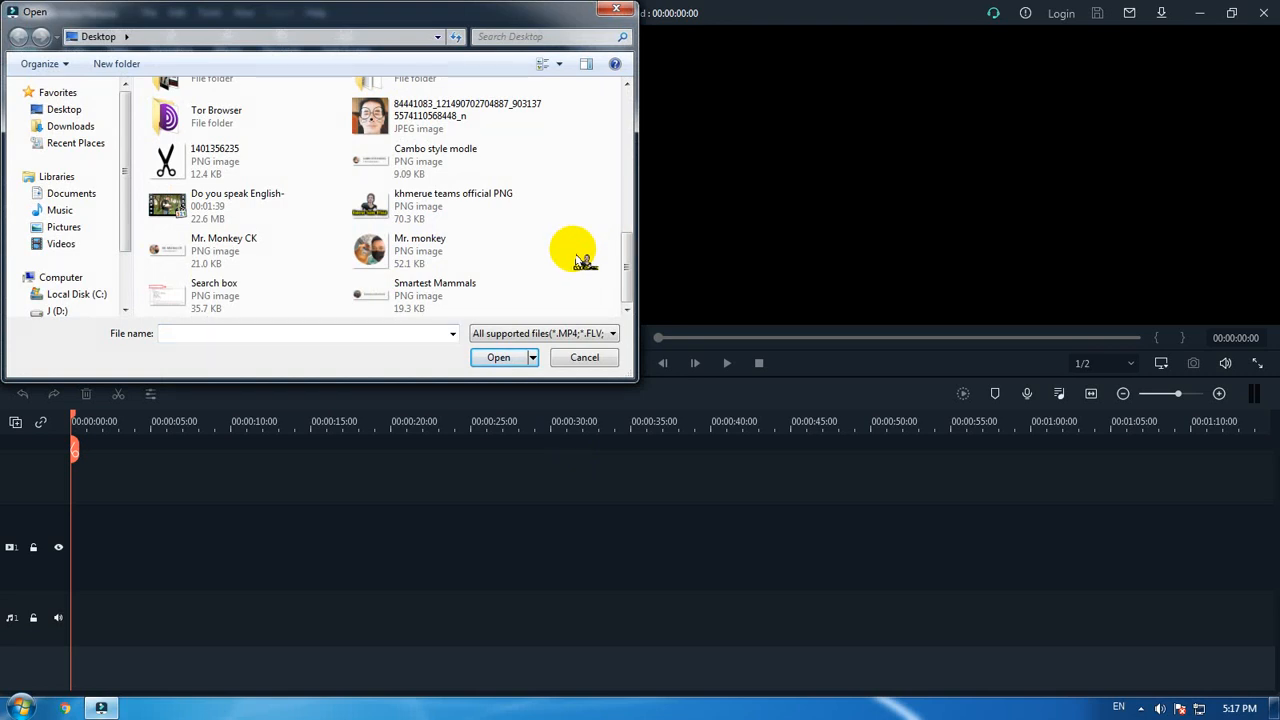
{"action": "left_click", "coordinate": [257, 216]}
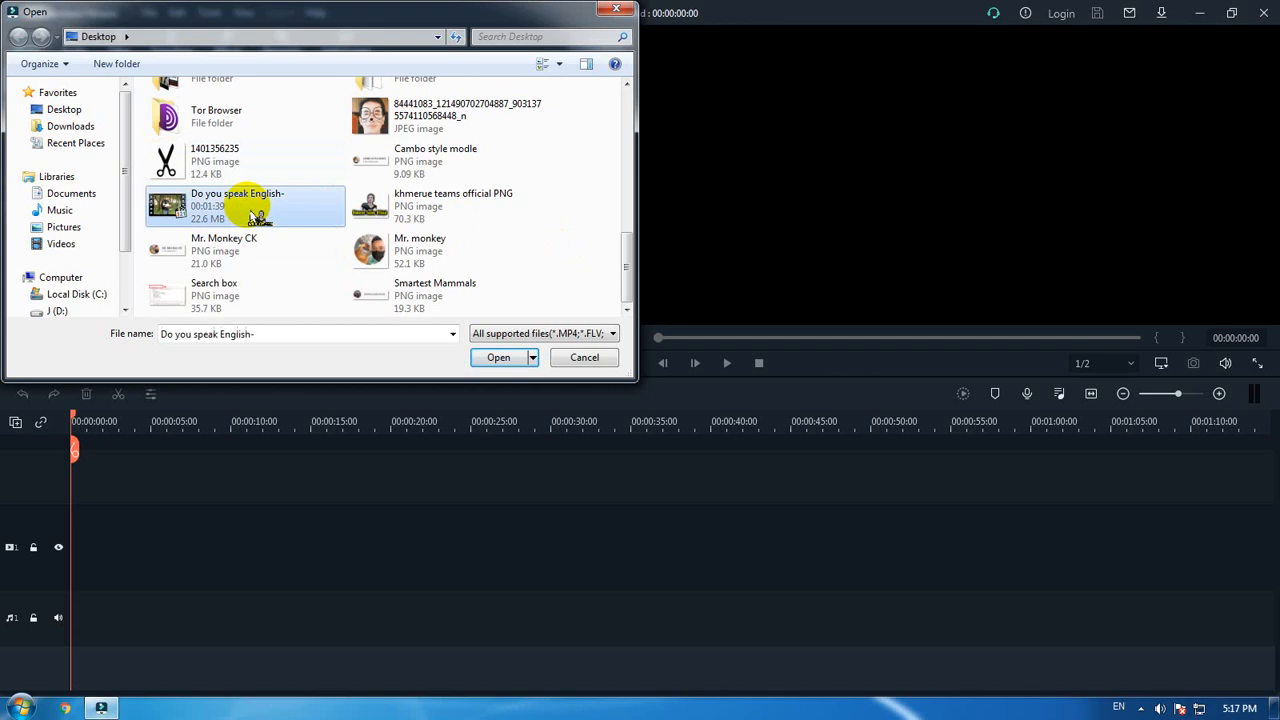
{"action": "left_click", "coordinate": [494, 357]}
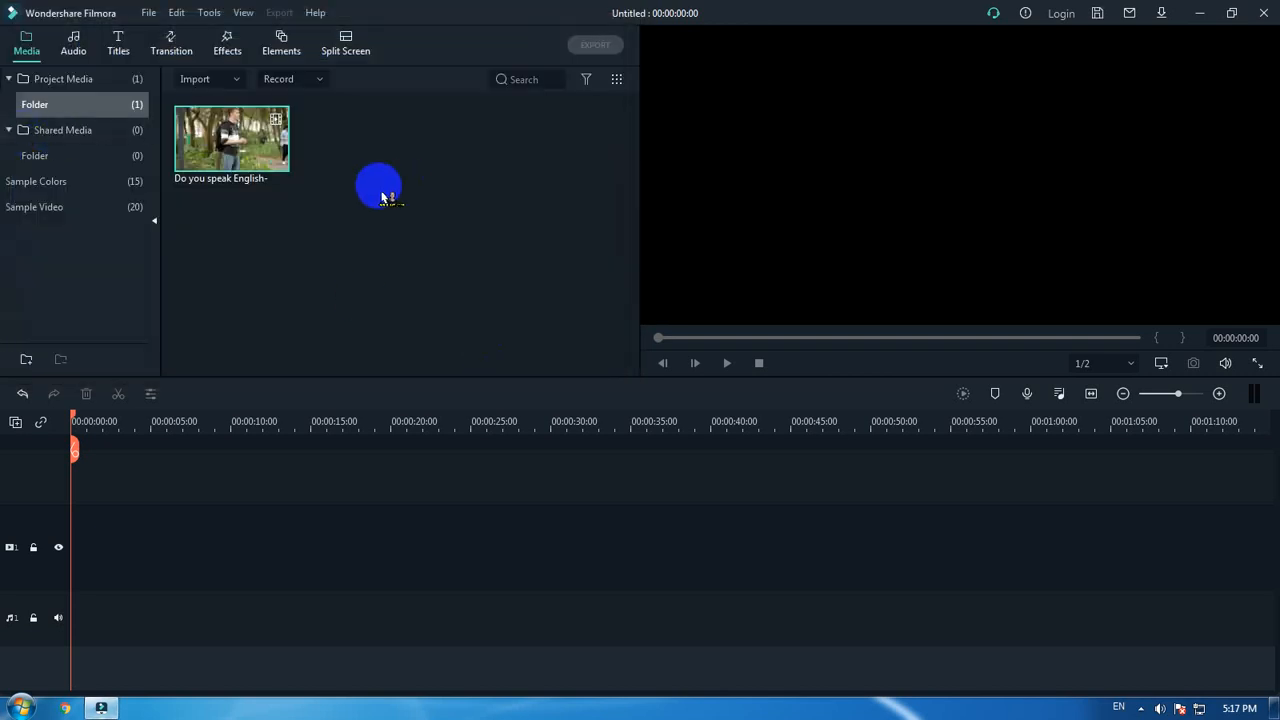
{"action": "left_click_drag", "start_coordinate": [212, 133], "coordinate": [80, 544]}
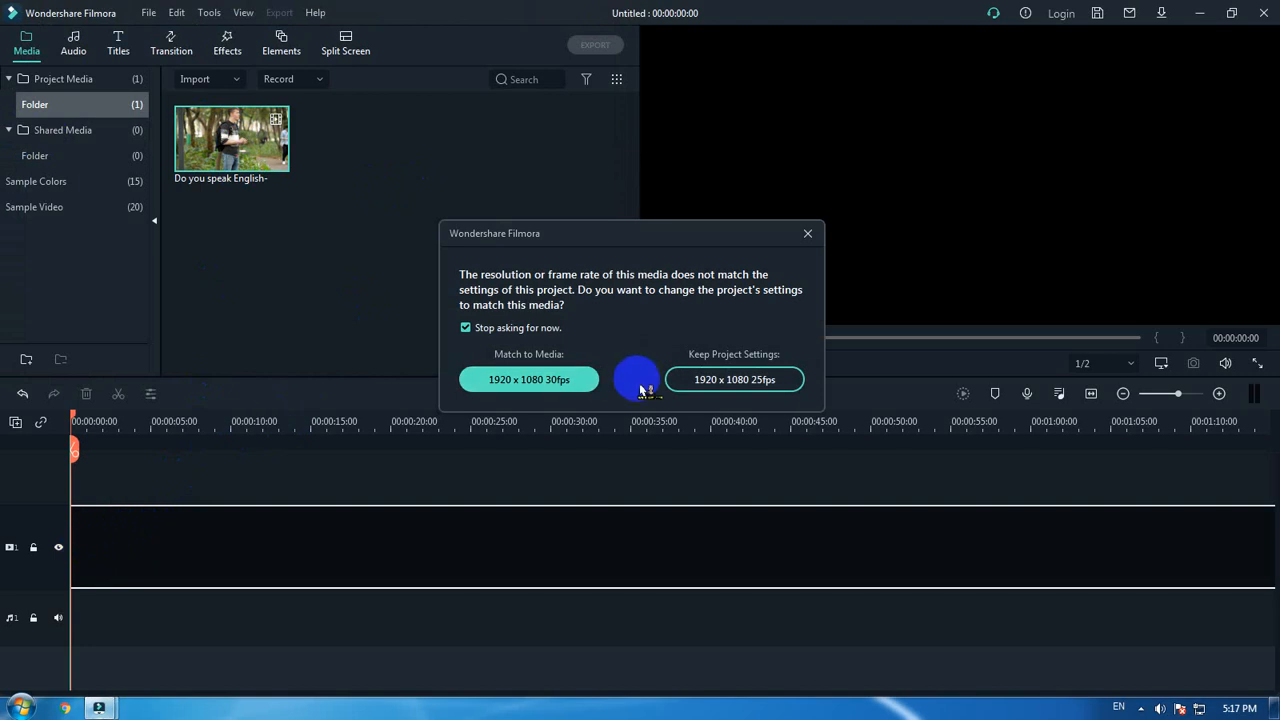
{"action": "left_click", "coordinate": [541, 389]}
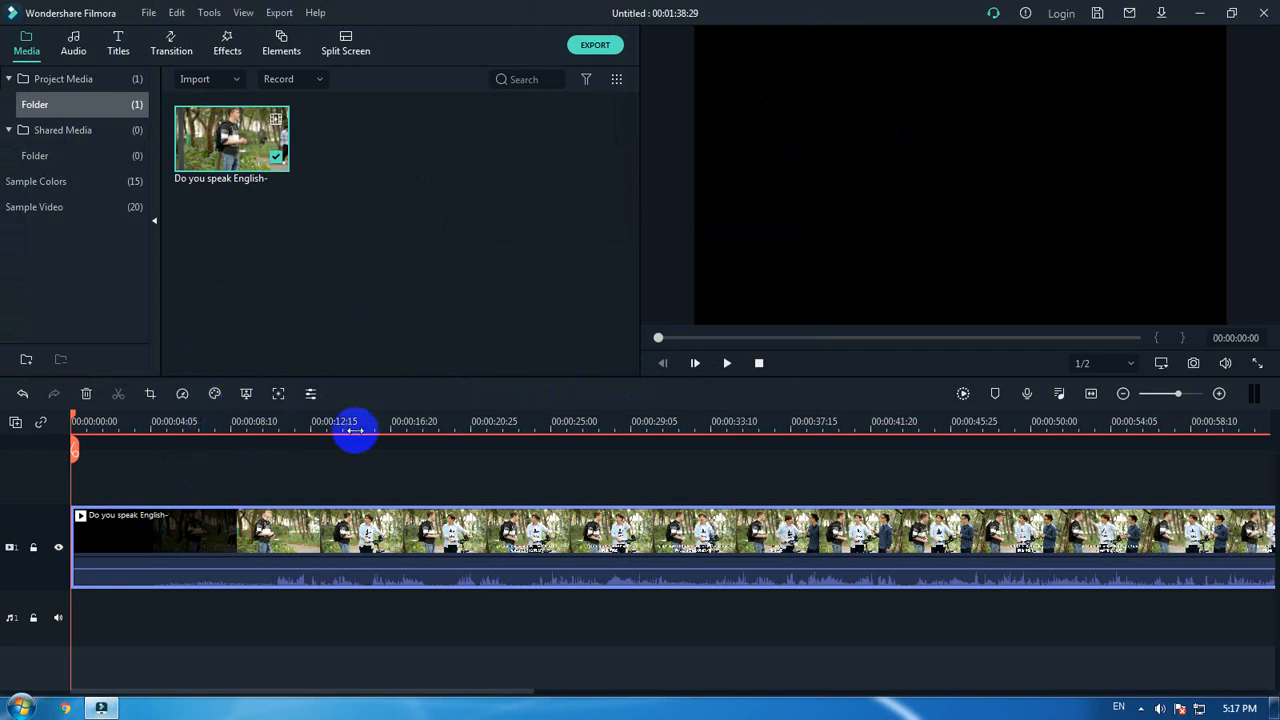
Split the clip at 00:00:12:02 and delete the section before the cut.
{"action": "left_click", "coordinate": [303, 428]}
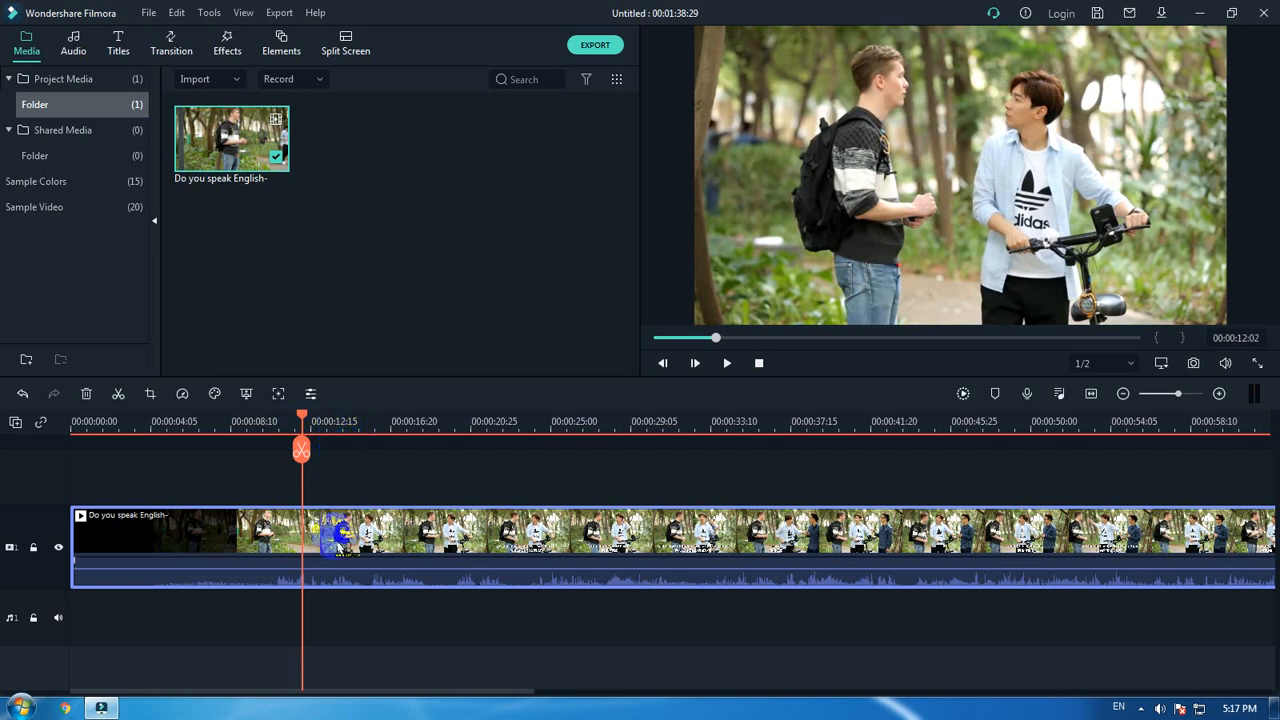
{"action": "left_click", "coordinate": [297, 458]}
{"action": "left_click", "coordinate": [194, 531]}
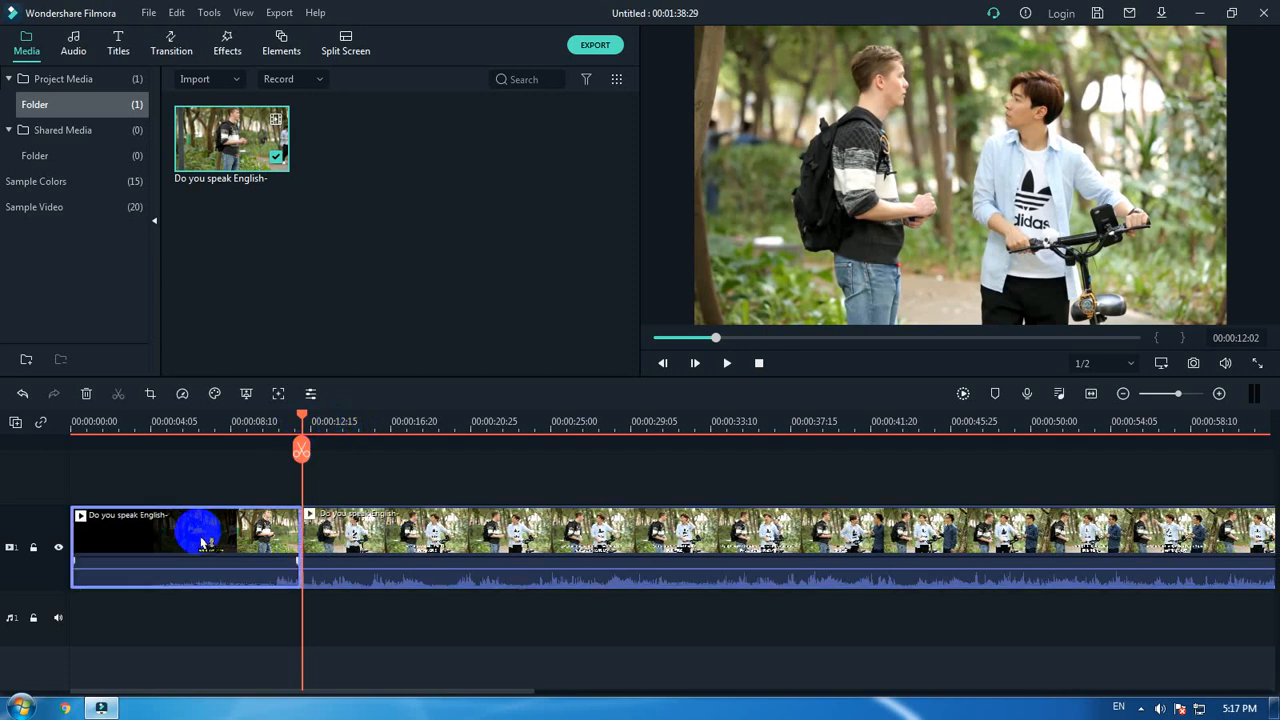
{"action": "key", "text": "Delete"}
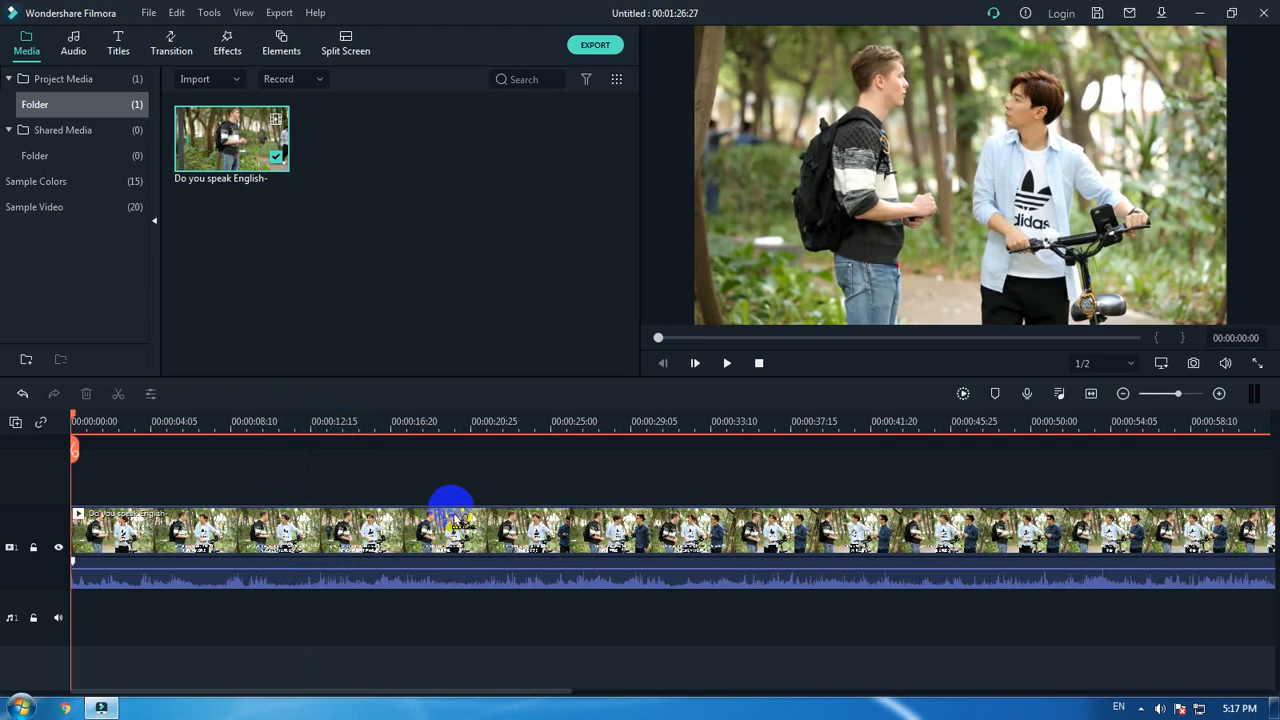
Play the start of the clip, split it at 00:00:09:15 and delete everything after the cut.
{"action": "key", "text": "space"}
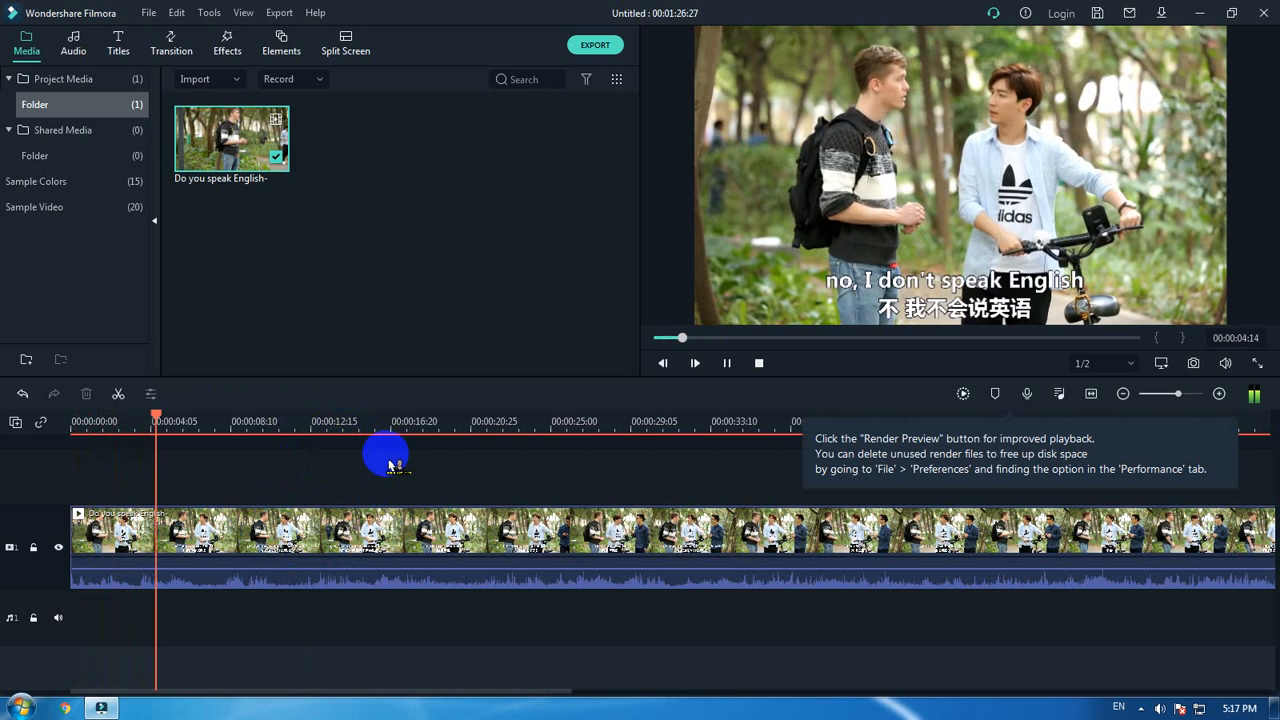
{"action": "key", "text": "space"}
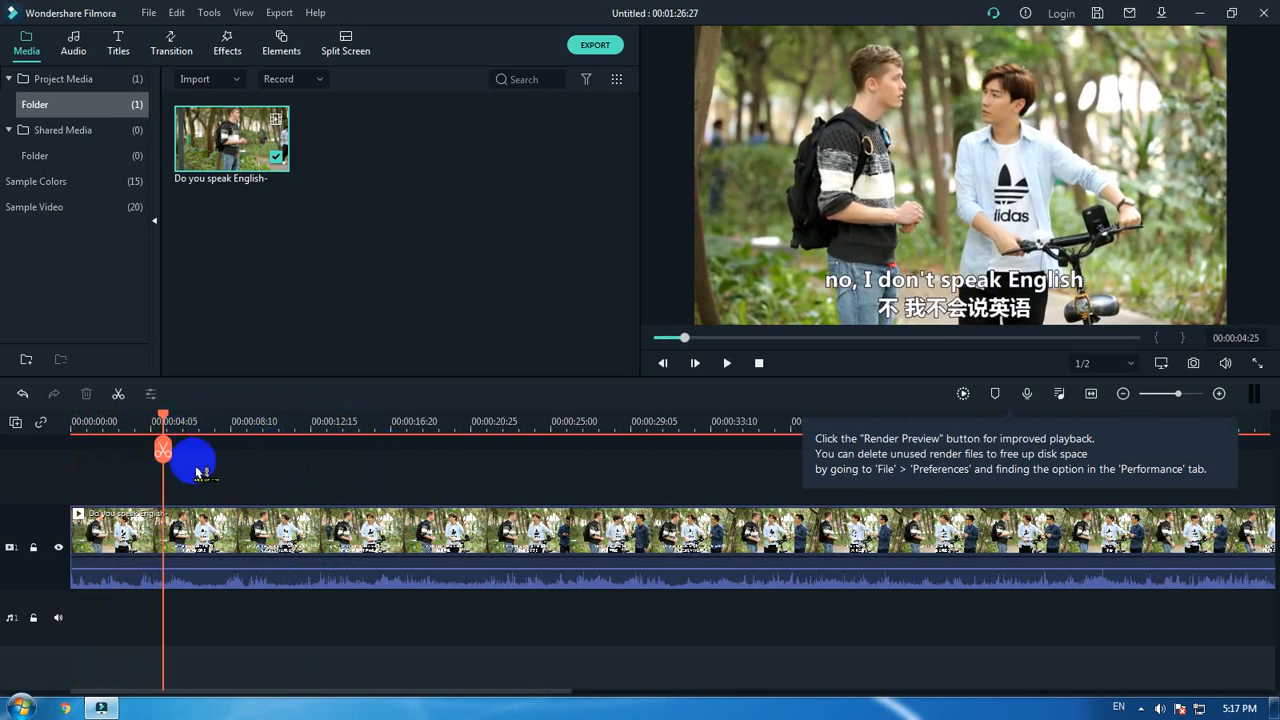
{"action": "left_click", "coordinate": [254, 436]}
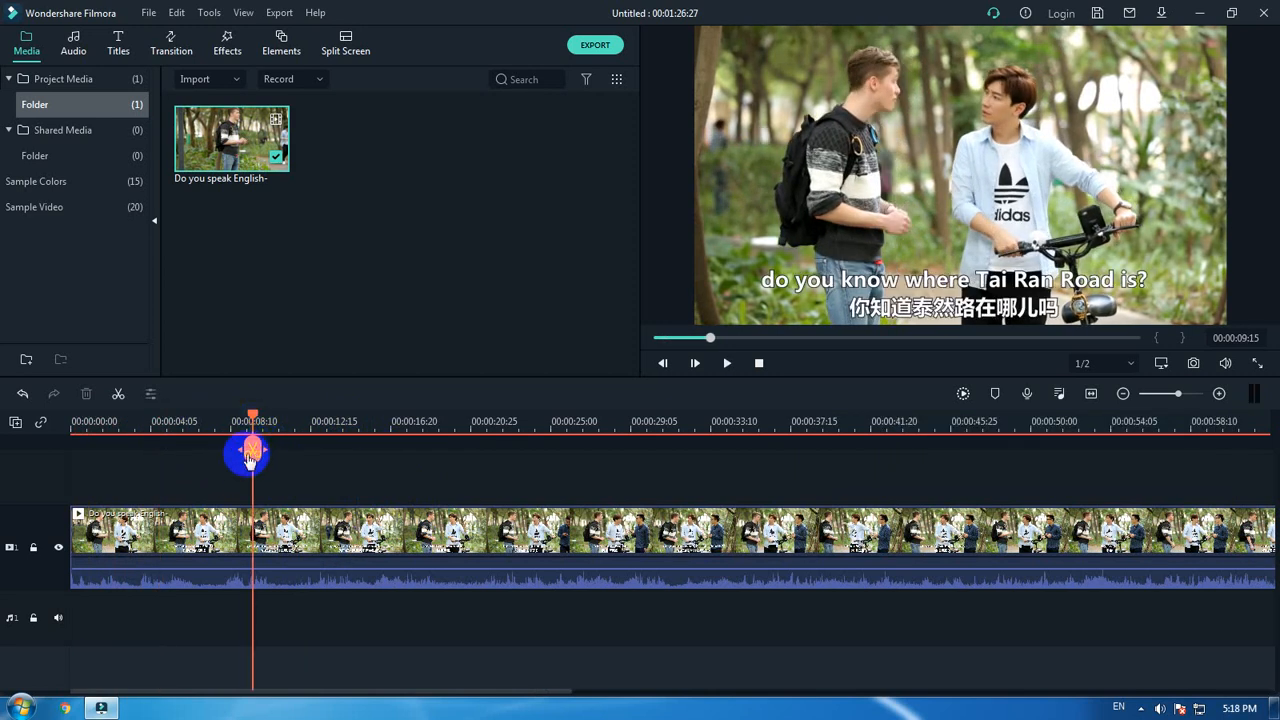
{"action": "left_click", "coordinate": [251, 451]}
{"action": "left_click", "coordinate": [395, 530]}
{"action": "key", "text": "Delete"}
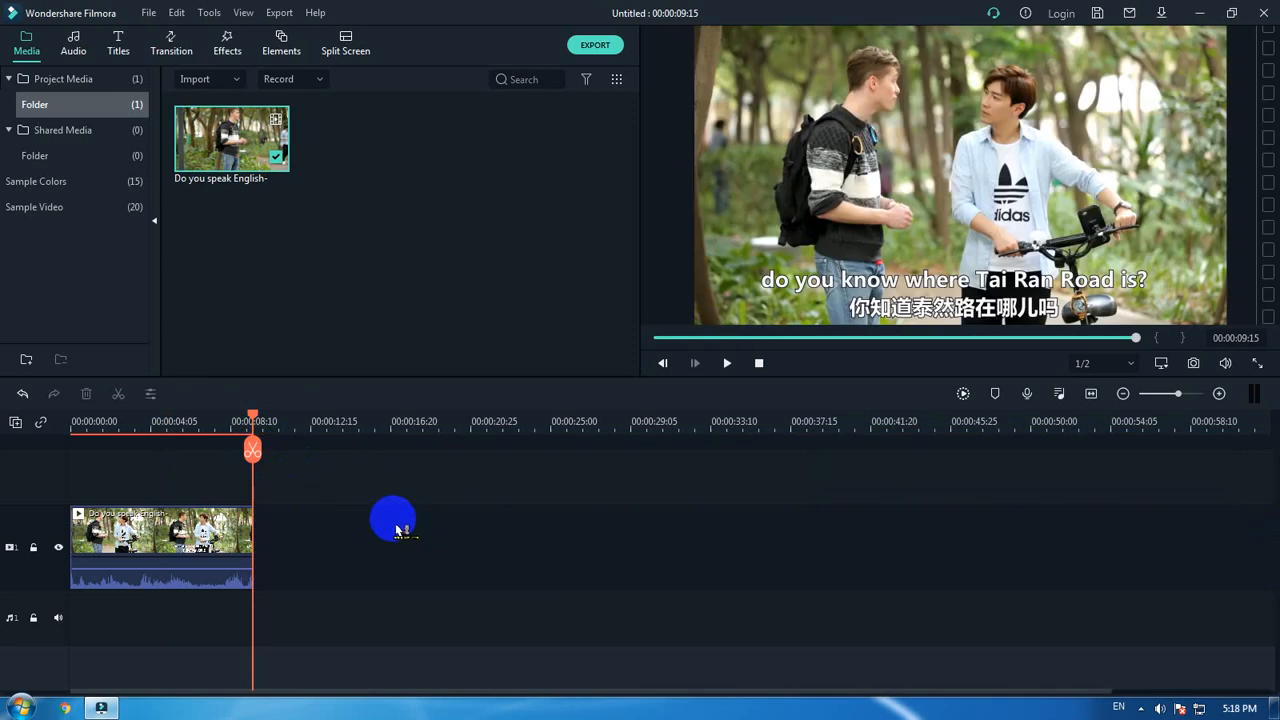
Play back the trimmed clip on the timeline.
{"action": "key", "text": "space"}
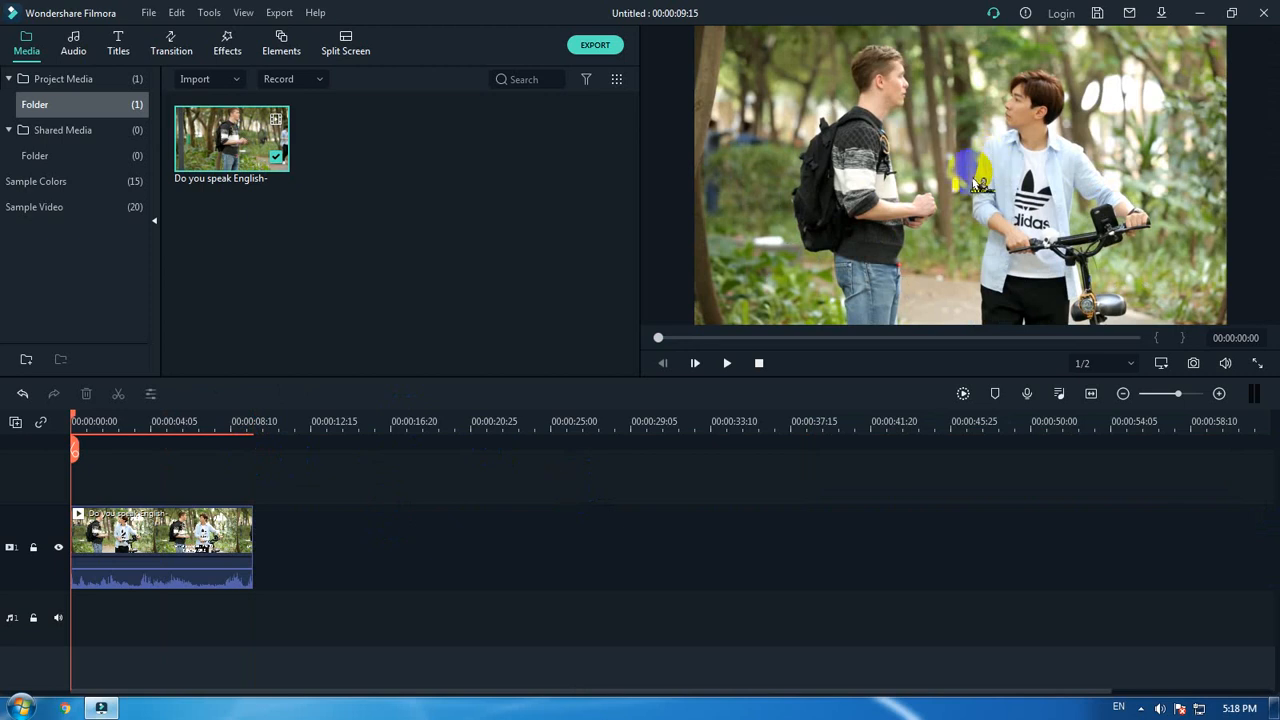
{"action": "left_click", "coordinate": [588, 500]}
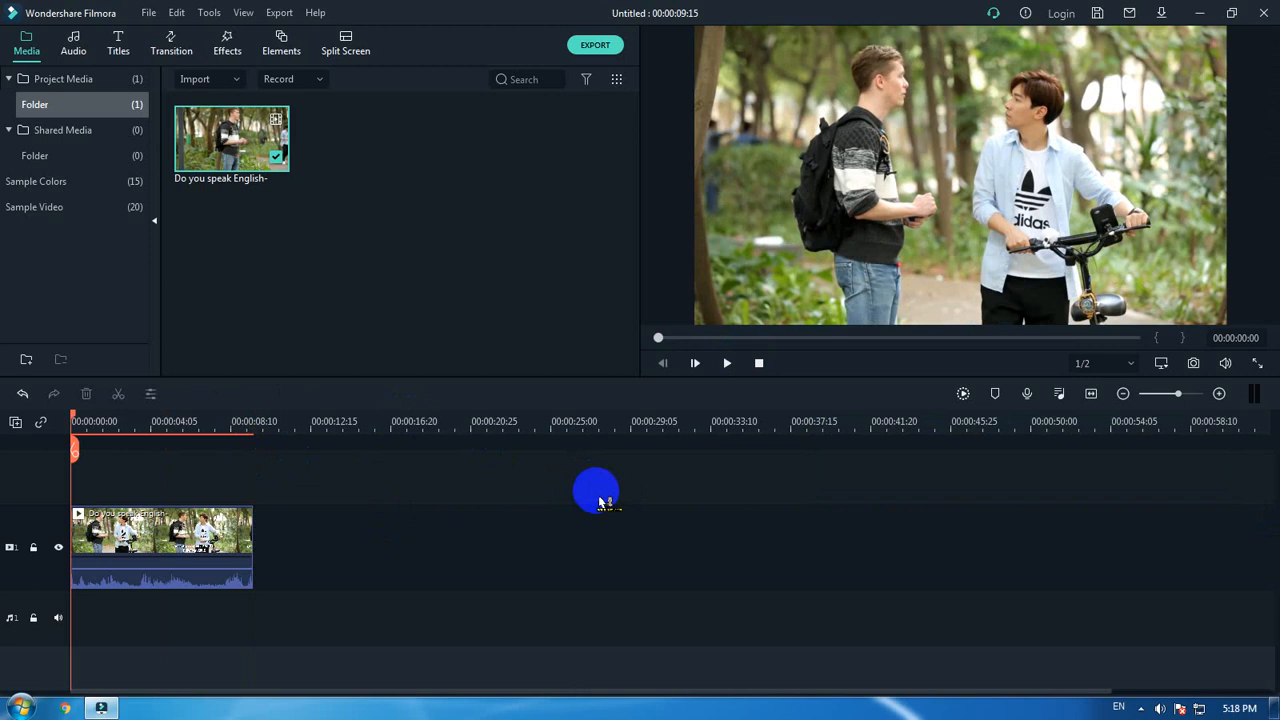
Split the trimmed clip at 00:00:03:14 and undo the further split at 00:00:04:26 together with the move of the end segment.
{"action": "left_click_drag", "start_coordinate": [241, 421], "coordinate": [851, 414]}
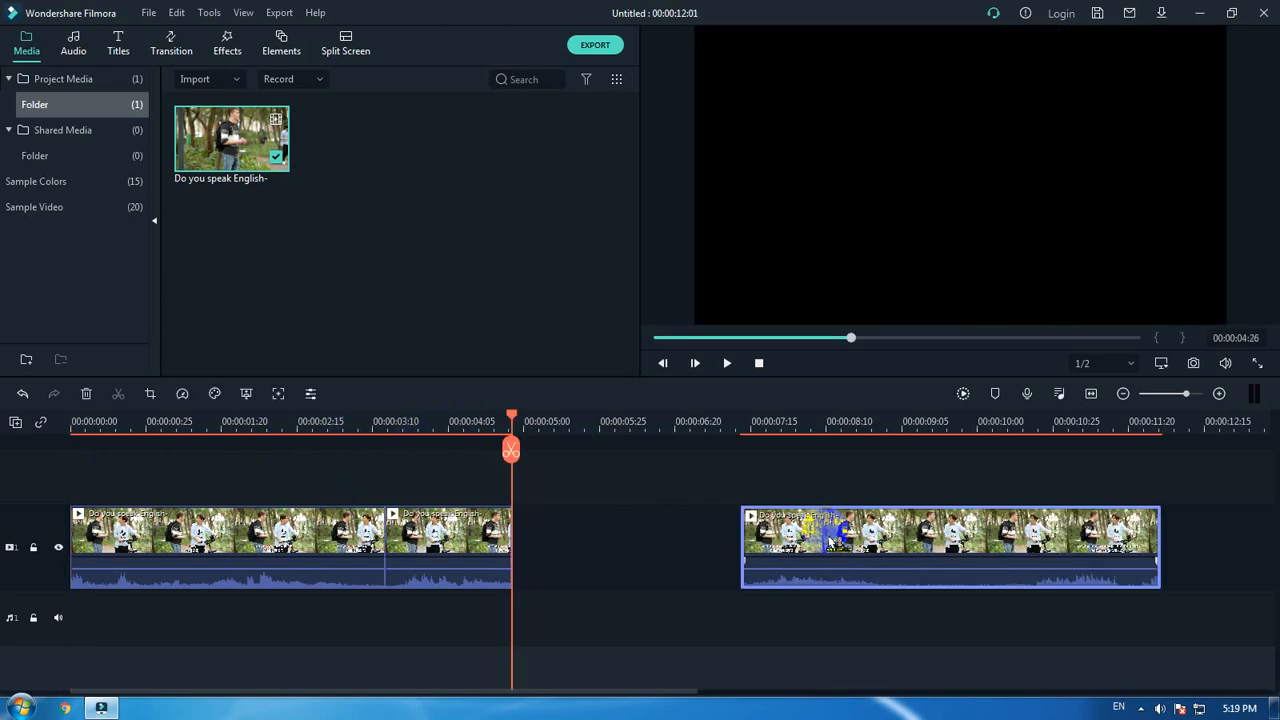
{"action": "key", "text": "ctrl+z"}
Play the "no, I don't speak English" line to find where it ends and split the second segment at 00:00:05:07.
{"action": "left_click", "coordinate": [346, 421]}
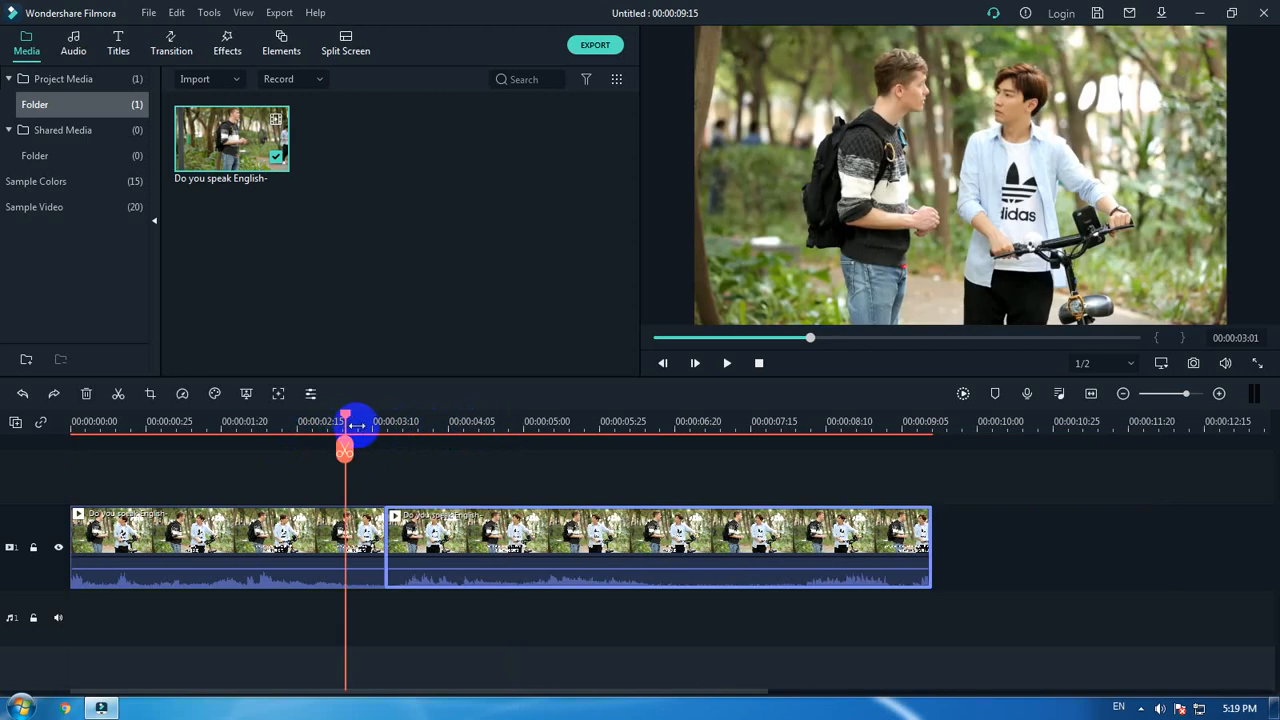
{"action": "key", "text": "space"}
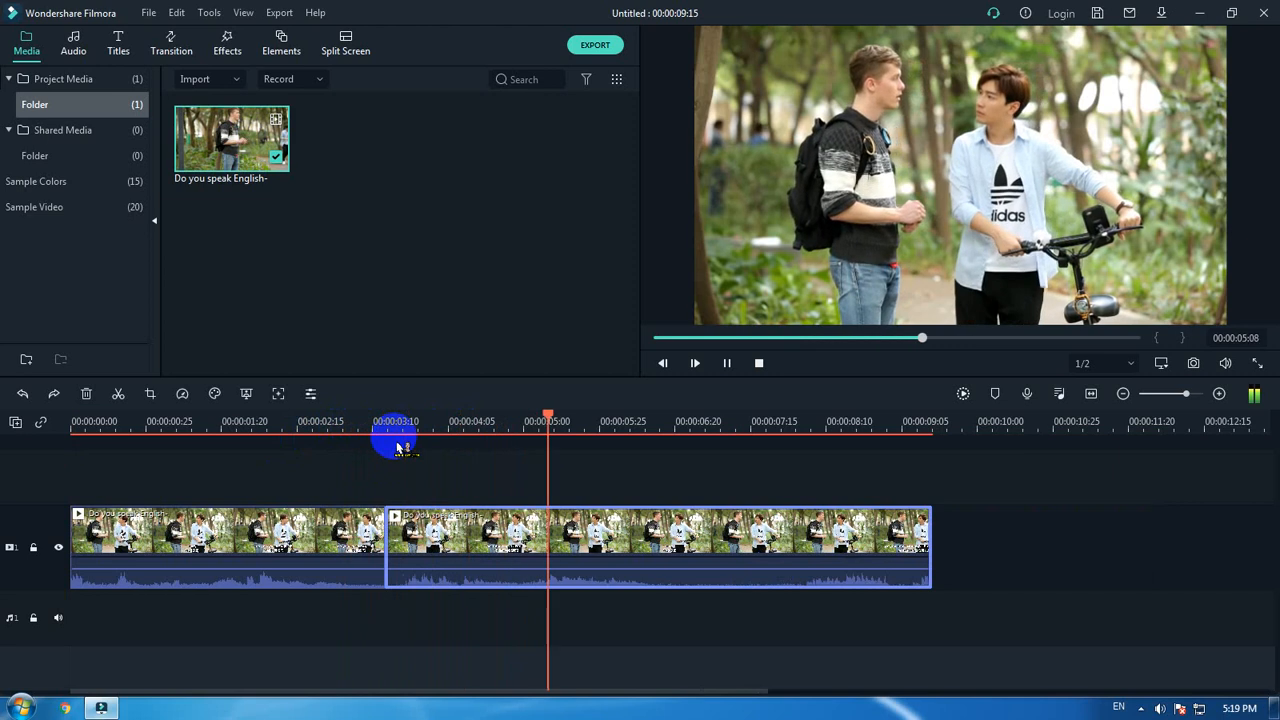
{"action": "key", "text": "space"}
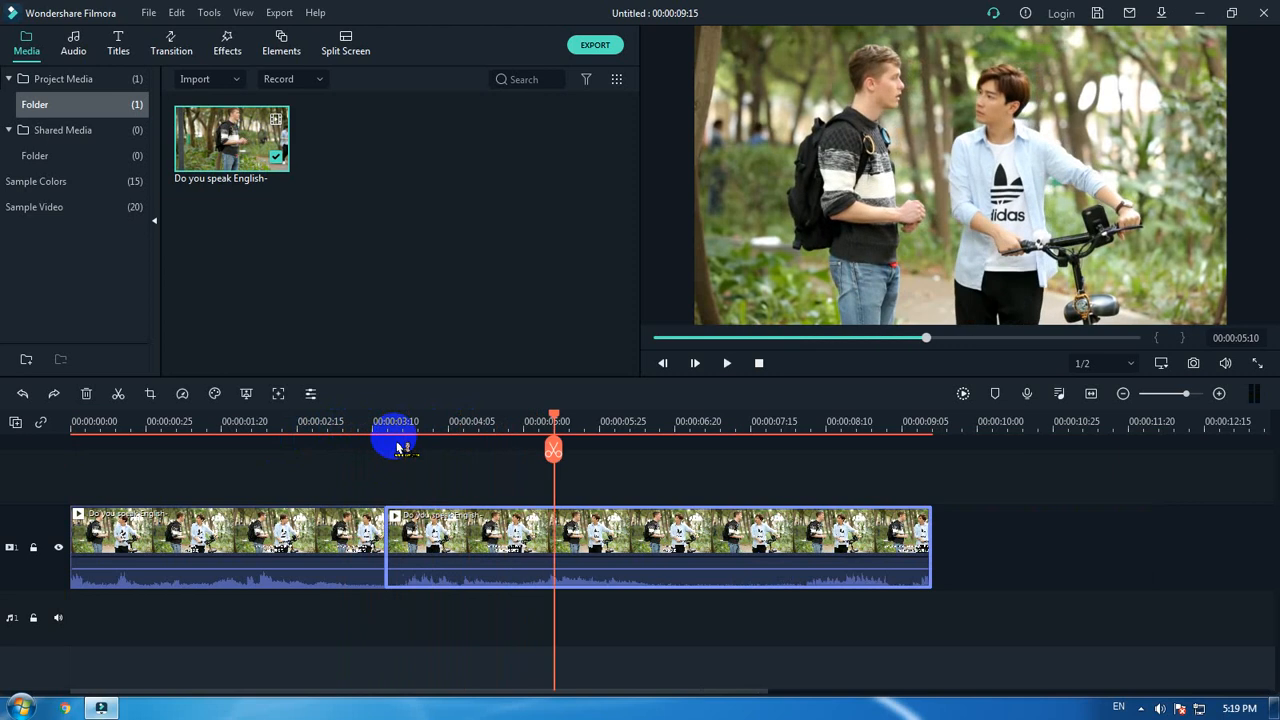
{"action": "left_click", "coordinate": [263, 428]}
{"action": "key", "text": "space"}
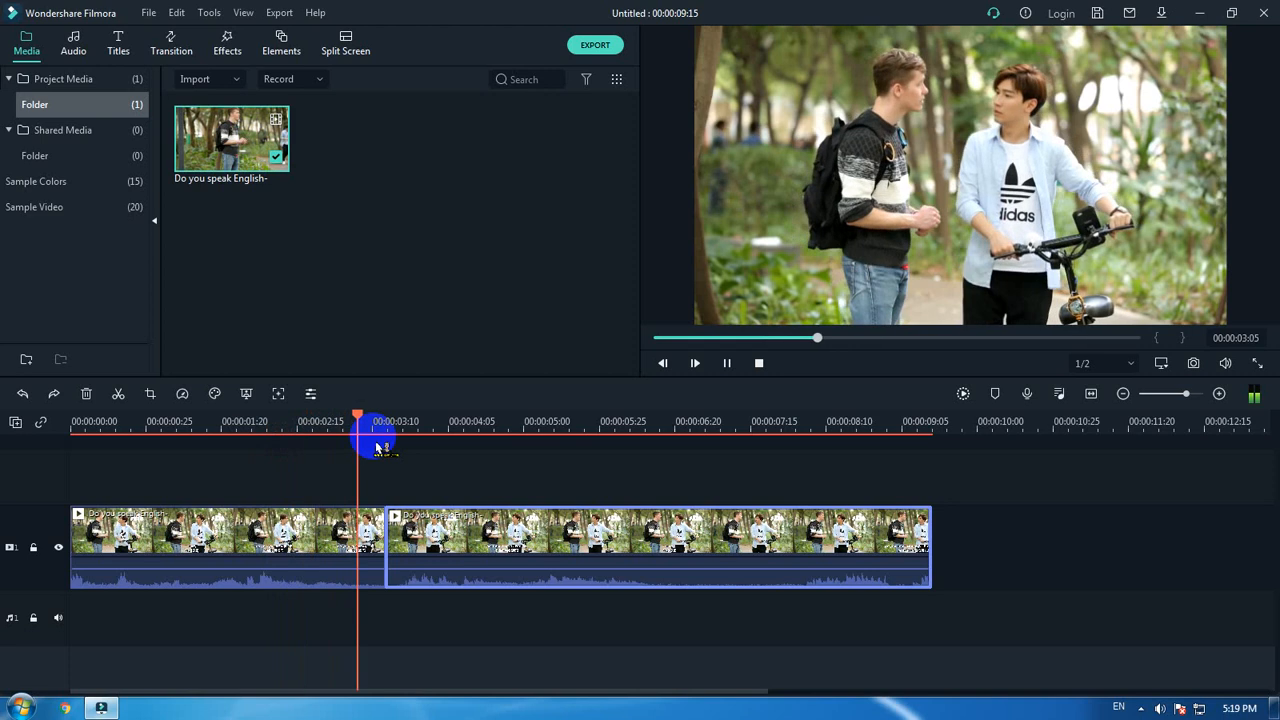
{"action": "left_click", "coordinate": [385, 426]}
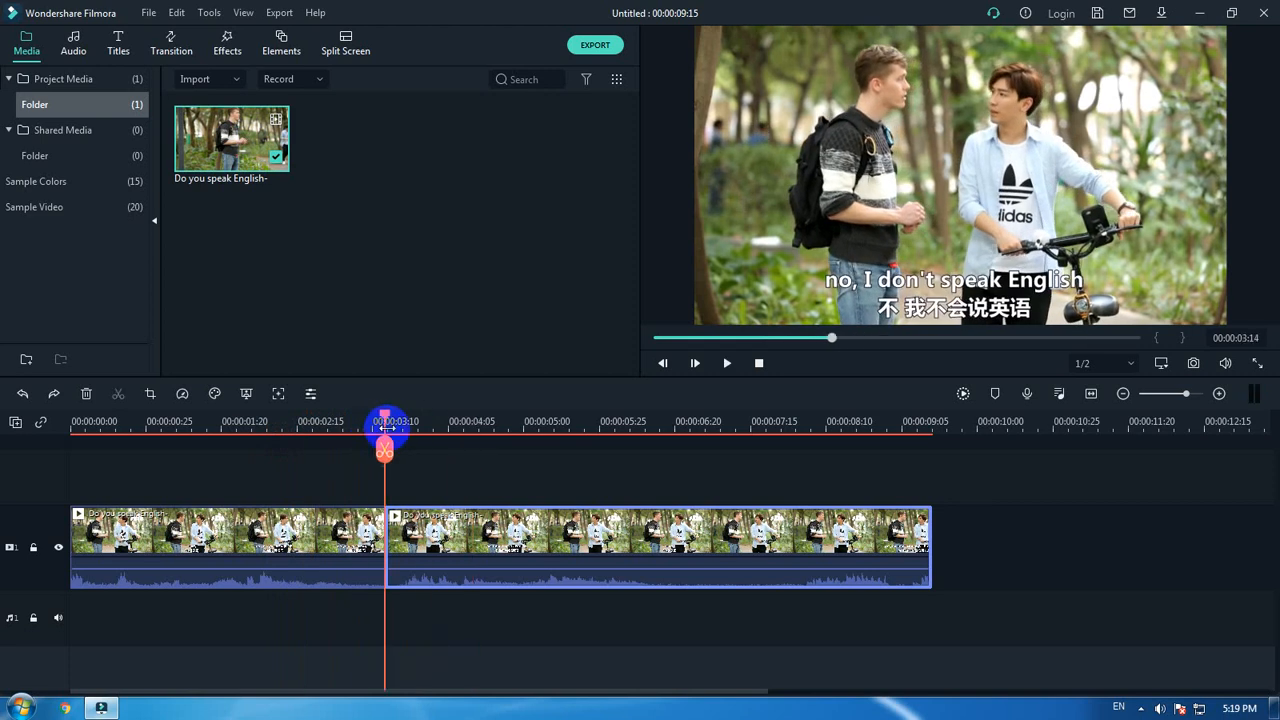
{"action": "key", "text": "space"}
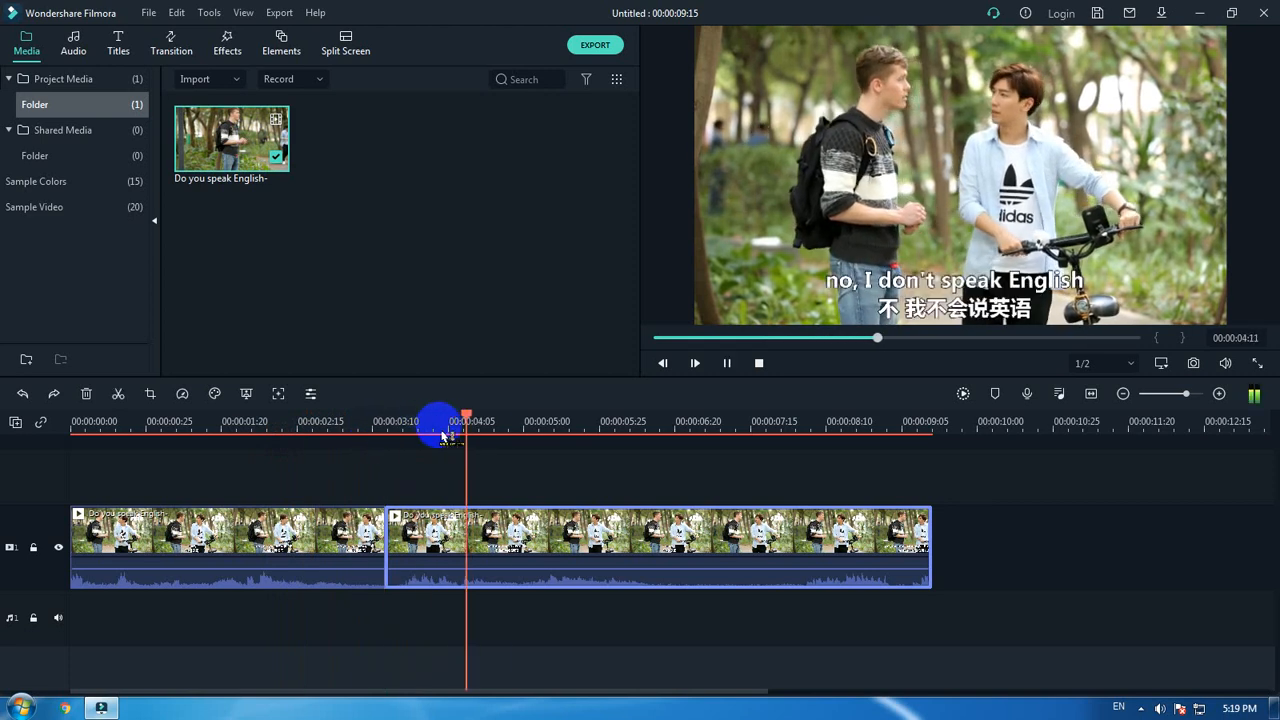
{"action": "key", "text": "space"}
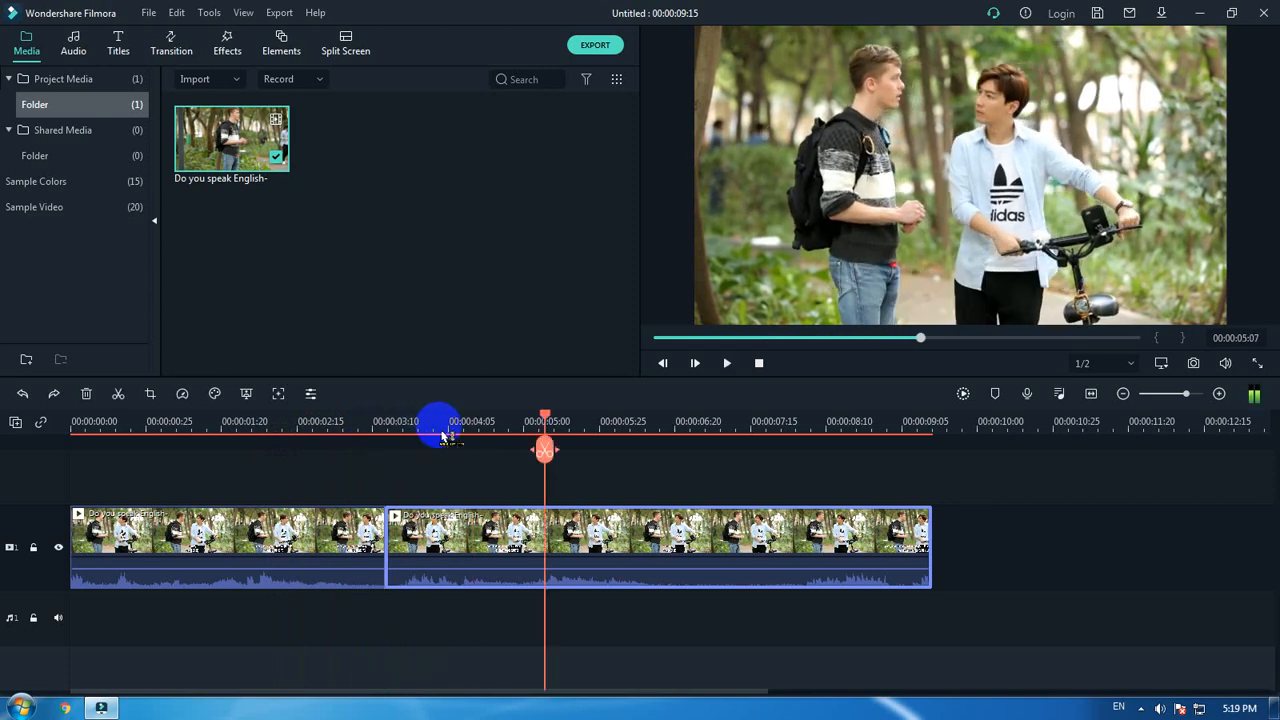
{"action": "left_click", "coordinate": [545, 453]}
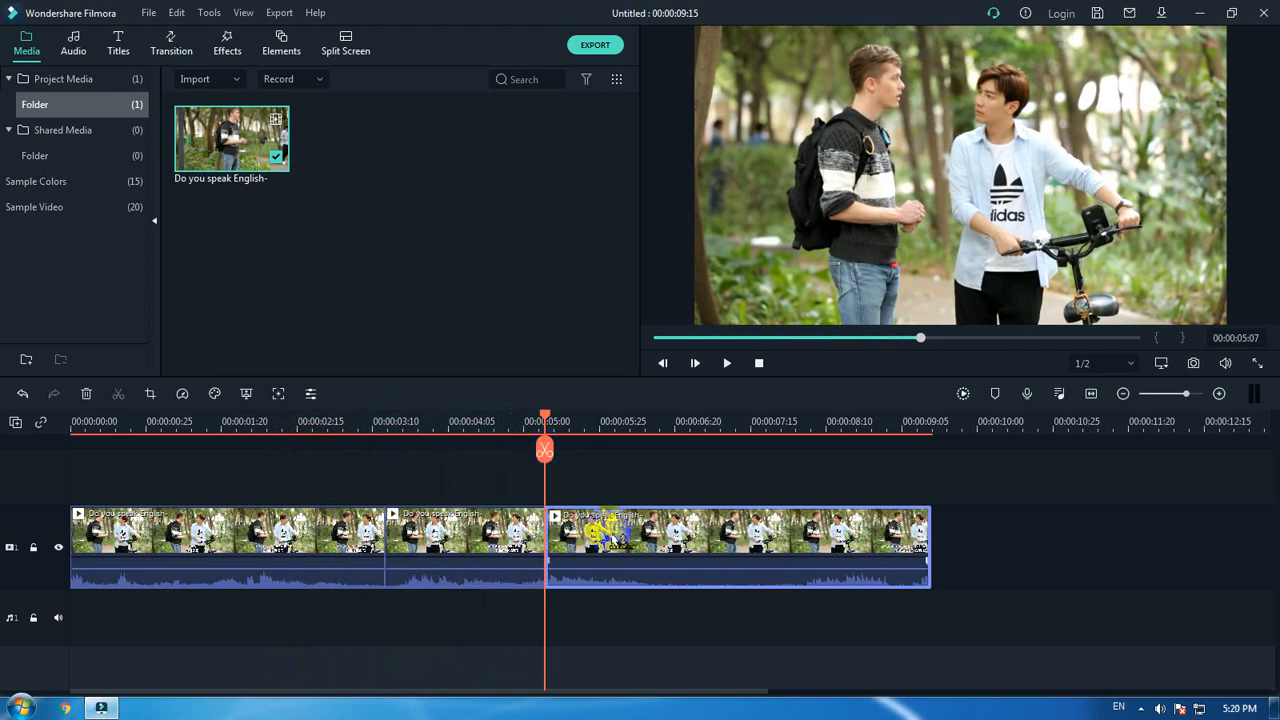
Move the final segment away to leave a gap, and paste a copy of the middle segment directly after the original.
{"action": "left_click_drag", "start_coordinate": [610, 533], "coordinate": [850, 537]}
{"action": "left_click", "coordinate": [465, 530]}
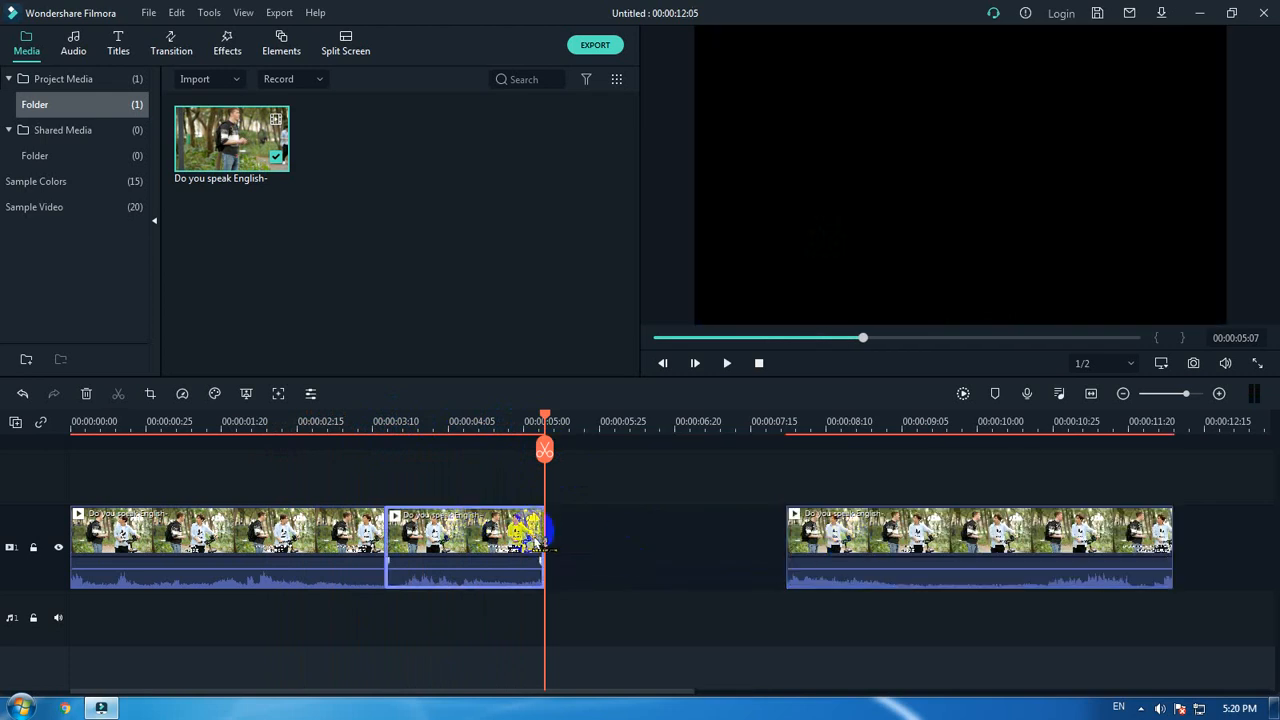
{"action": "right_click", "coordinate": [502, 536]}
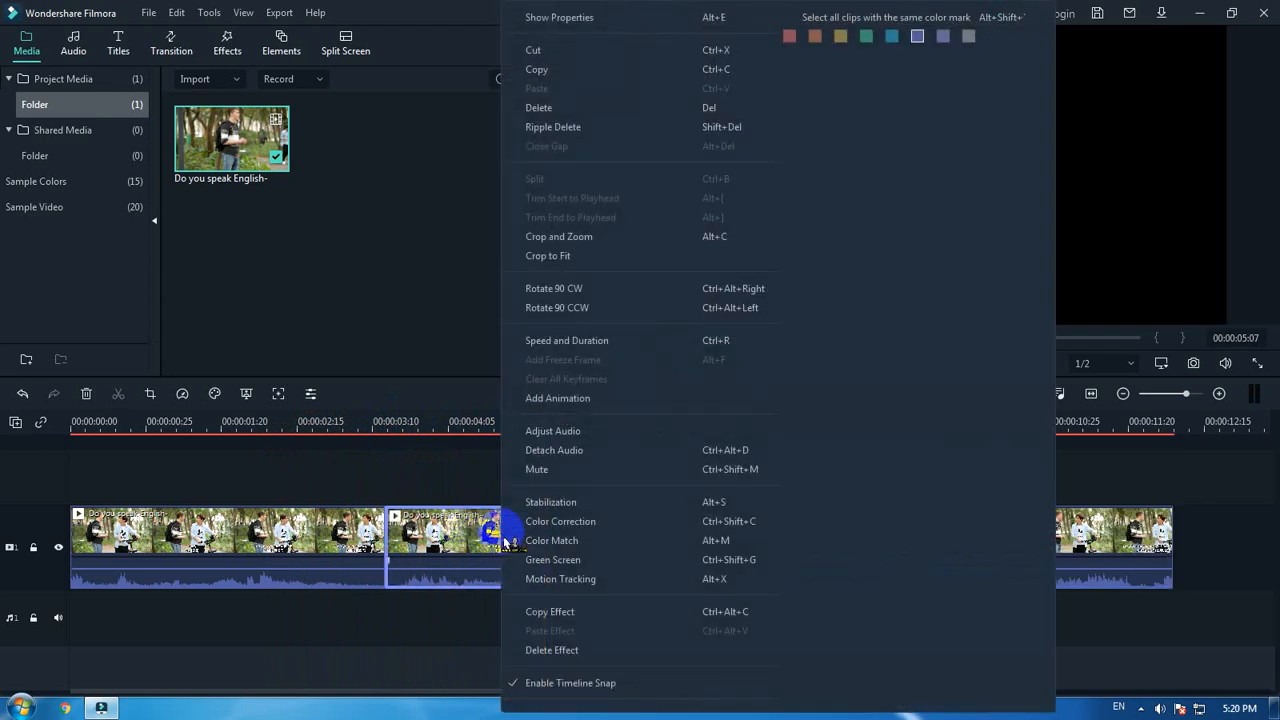
{"action": "left_click", "coordinate": [620, 66]}
{"action": "left_click", "coordinate": [588, 538]}
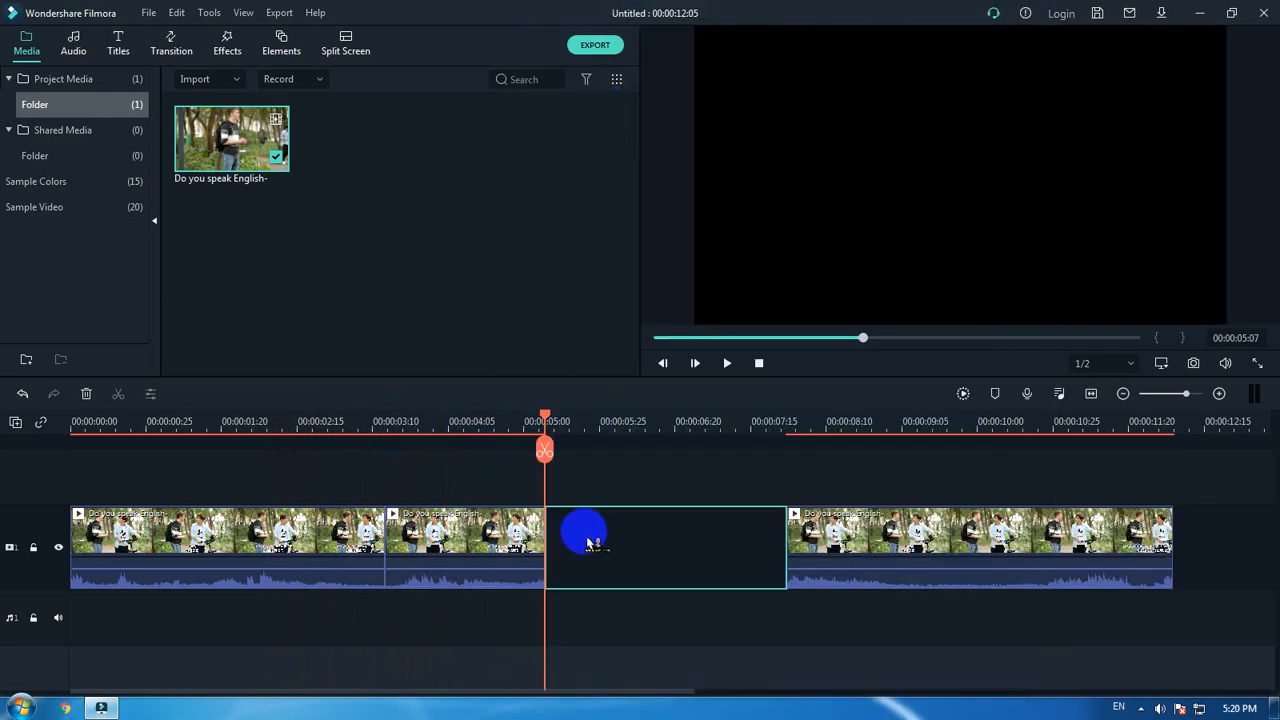
{"action": "key", "text": "ctrl+v"}
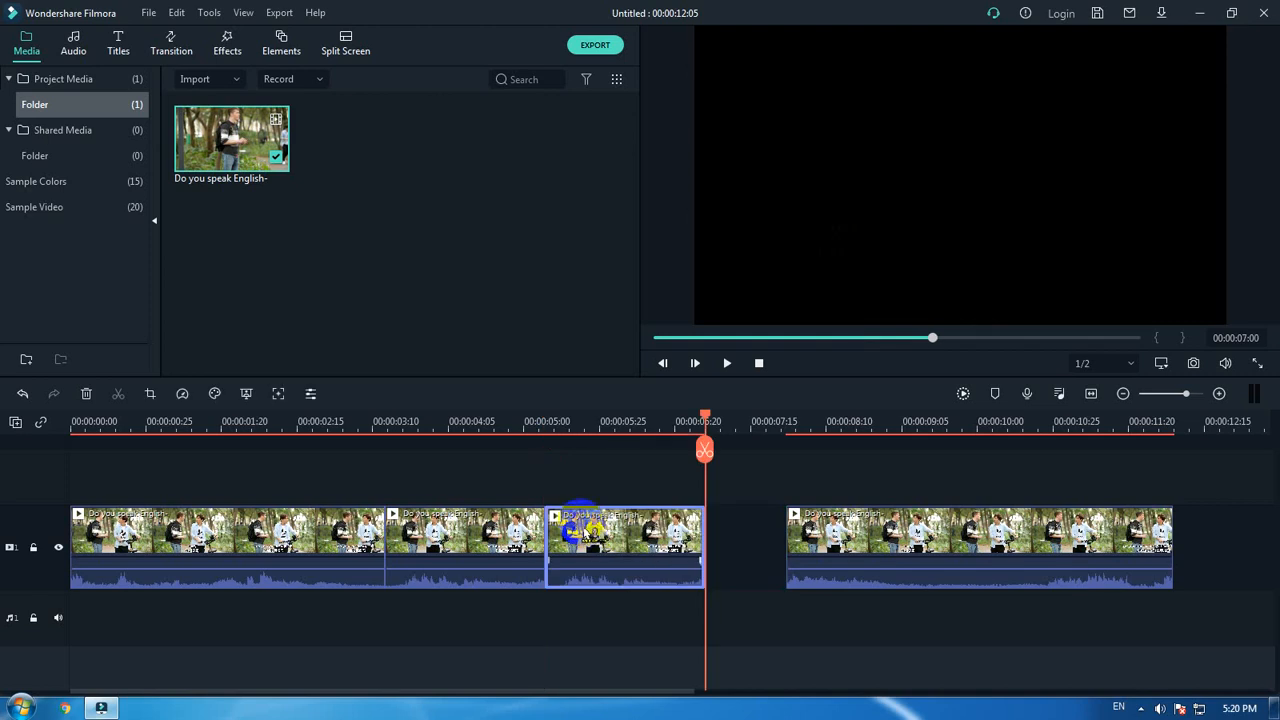
Play the middle segment from 00:00:03:09 and move the final segment up against the pasted copy to close the gap.
{"action": "left_click", "coordinate": [369, 420]}
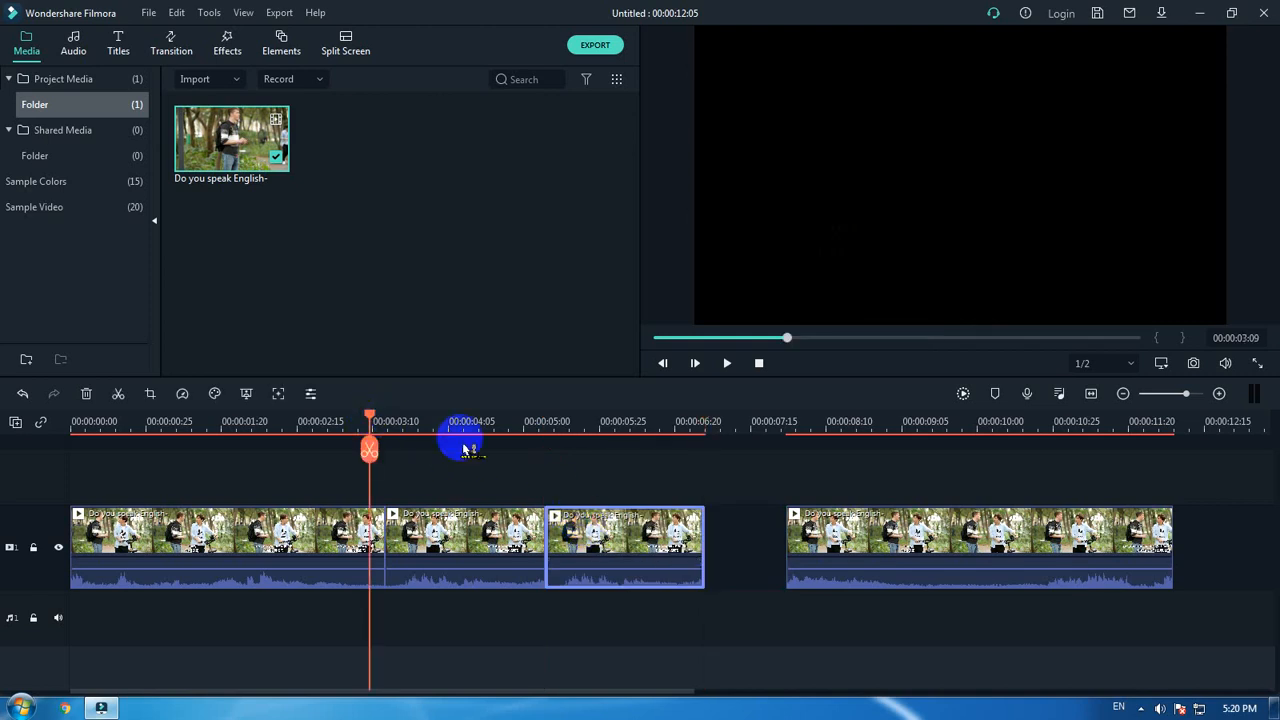
{"action": "key", "text": "space"}
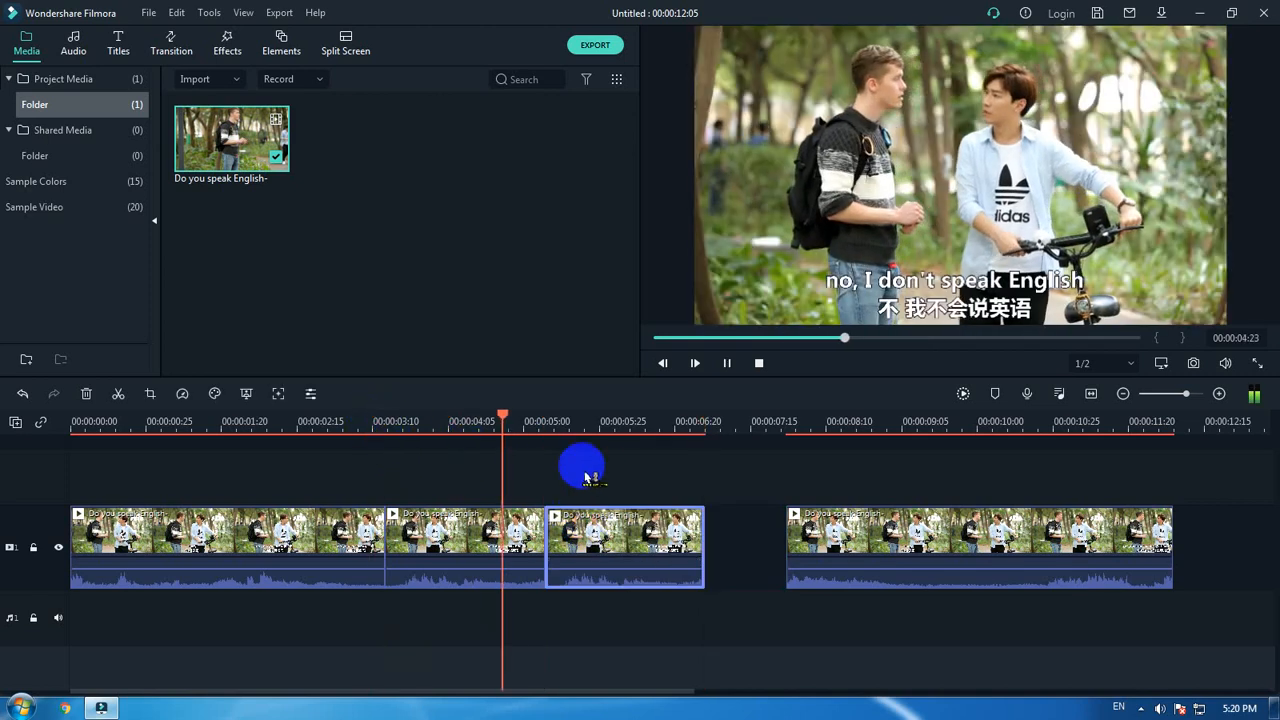
{"action": "left_click", "coordinate": [541, 422]}
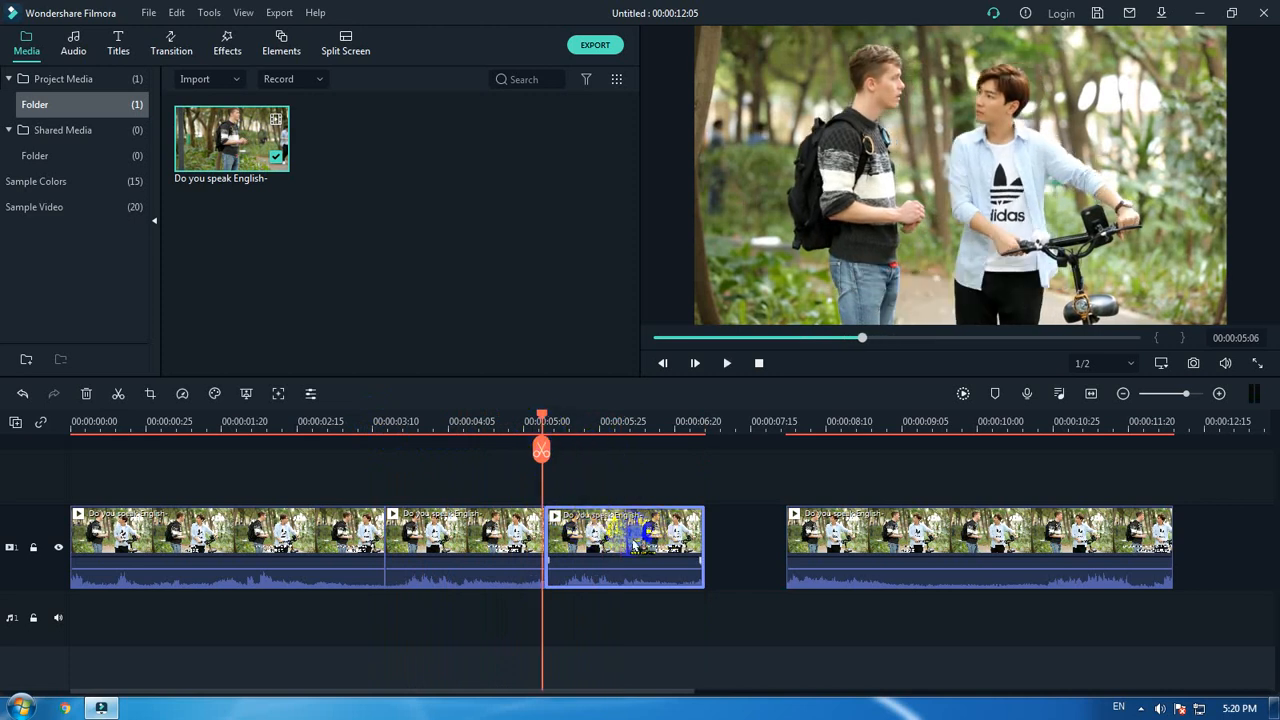
{"action": "left_click_drag", "start_coordinate": [840, 533], "coordinate": [755, 530]}
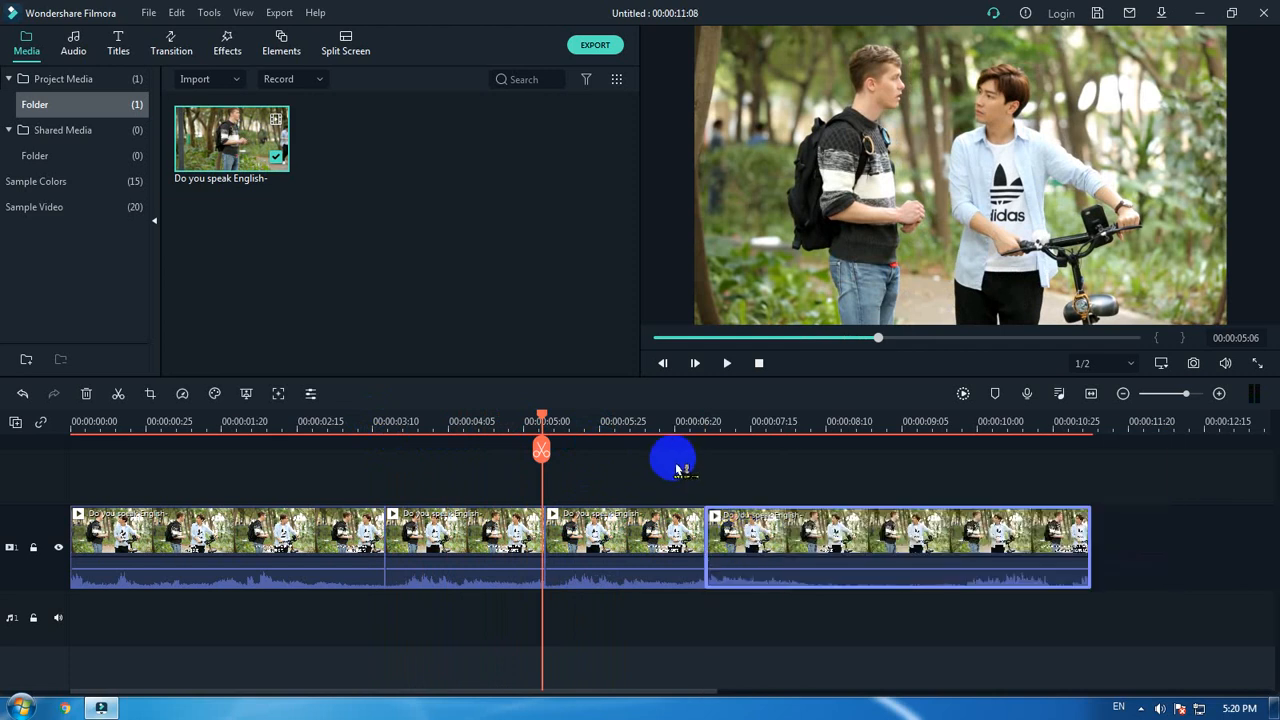
Add the Willow effect above the pasted copy of the middle segment and shorten it to match that segment's length.
{"action": "left_click", "coordinate": [626, 530]}
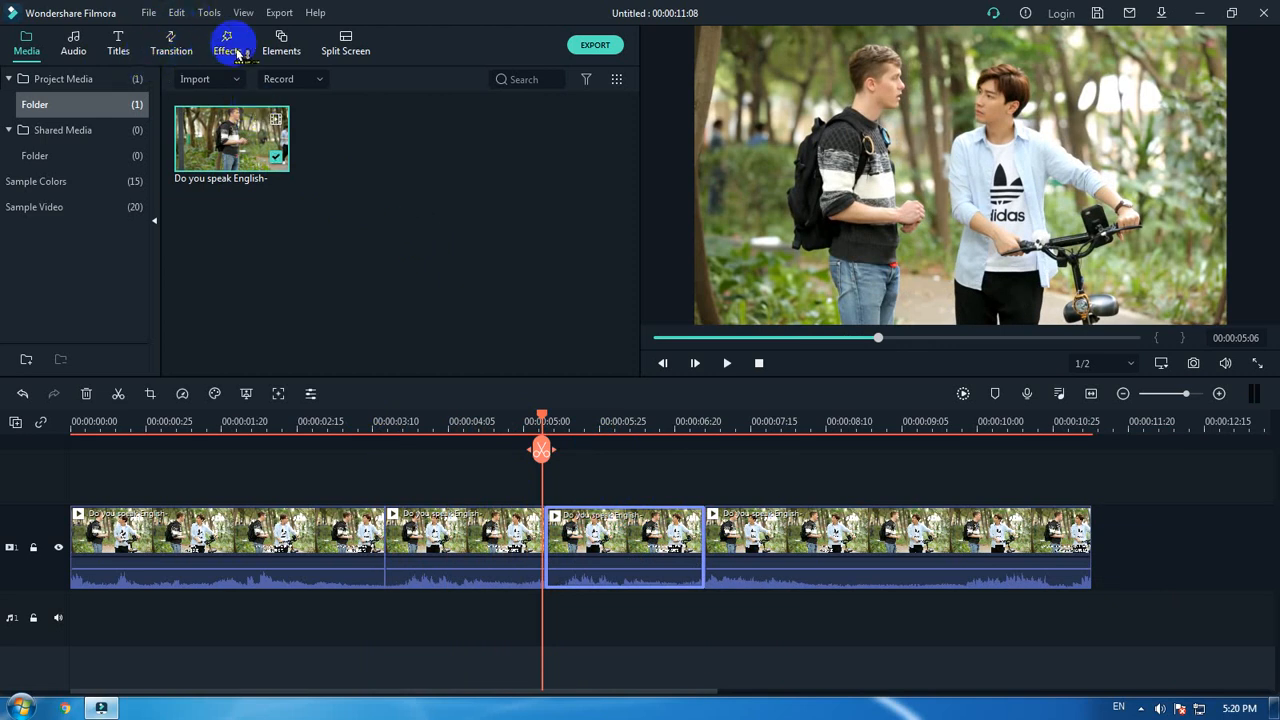
{"action": "left_click", "coordinate": [230, 50]}
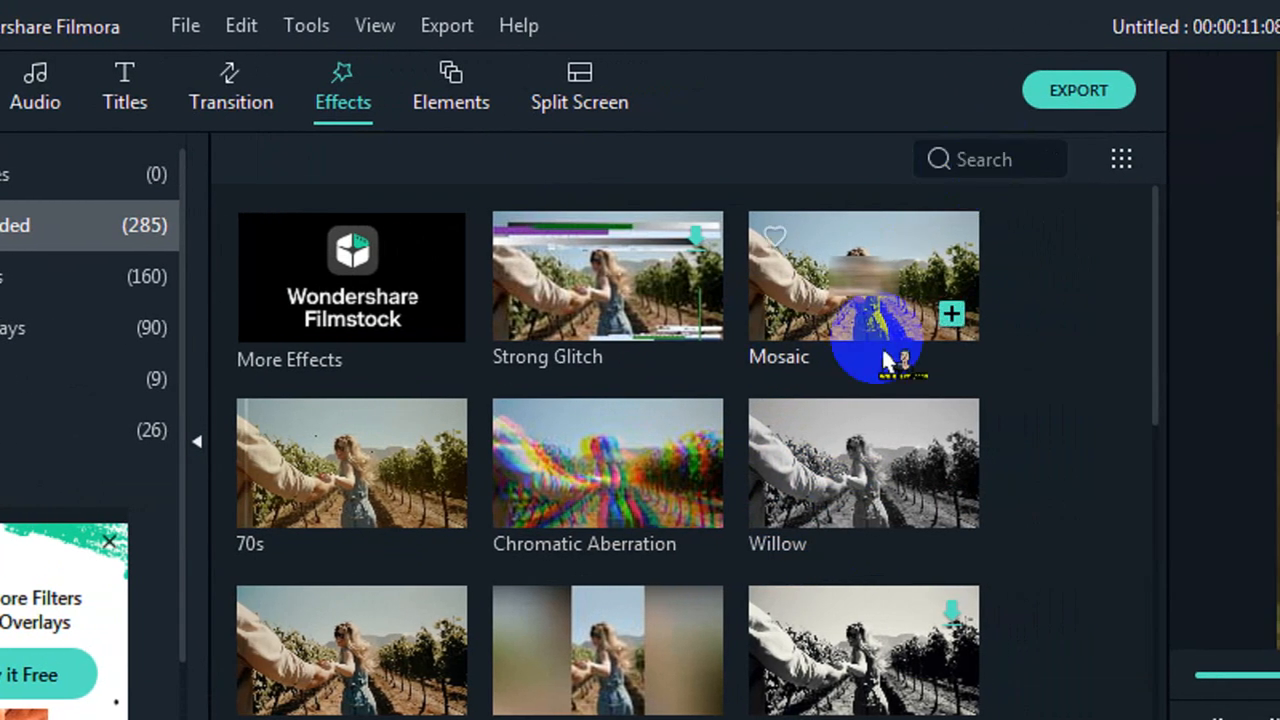
{"action": "left_click", "coordinate": [980, 159]}
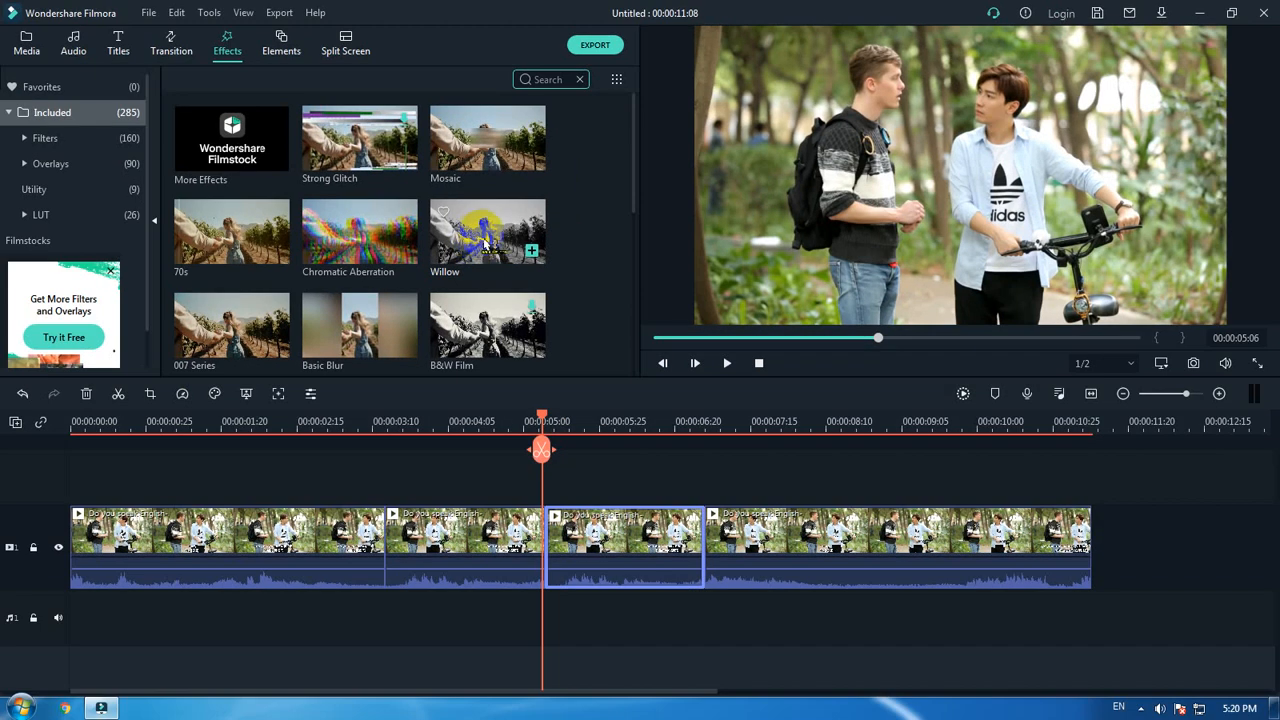
{"action": "left_click_drag", "start_coordinate": [826, 467], "coordinate": [837, 477]}
{"action": "left_click_drag", "start_coordinate": [489, 238], "coordinate": [560, 474]}
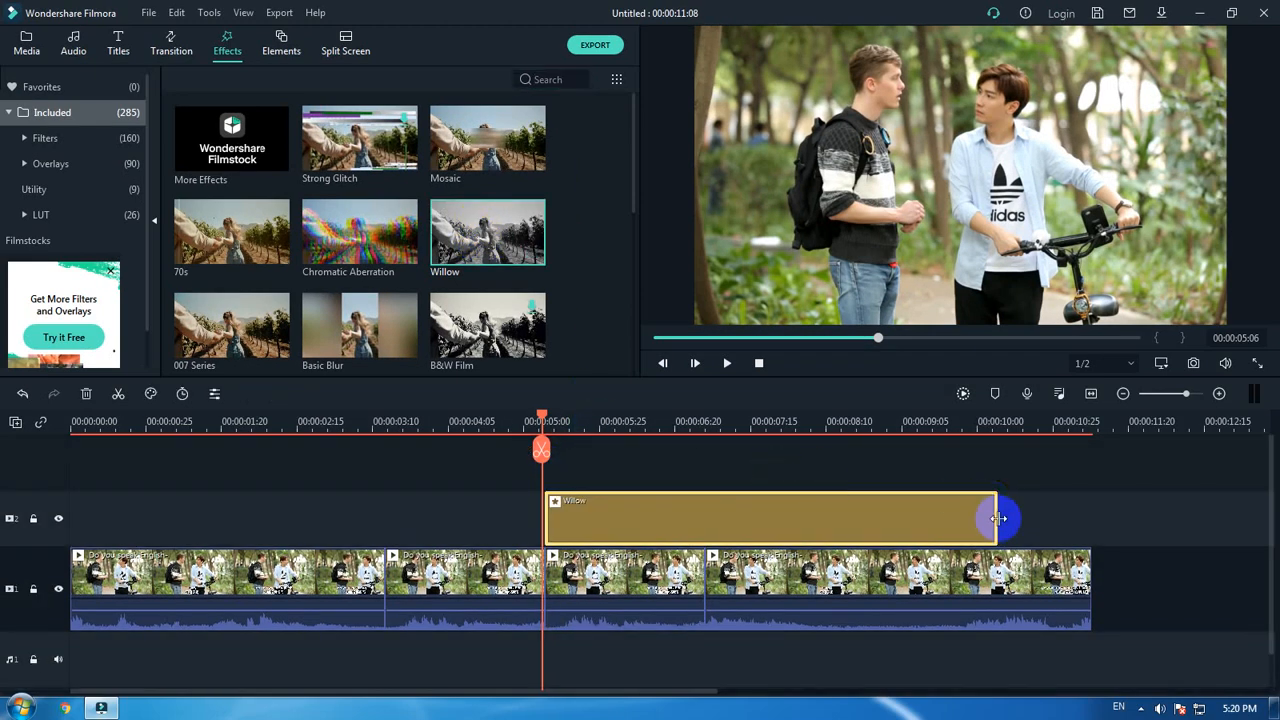
{"action": "left_click_drag", "start_coordinate": [997, 518], "coordinate": [703, 521]}
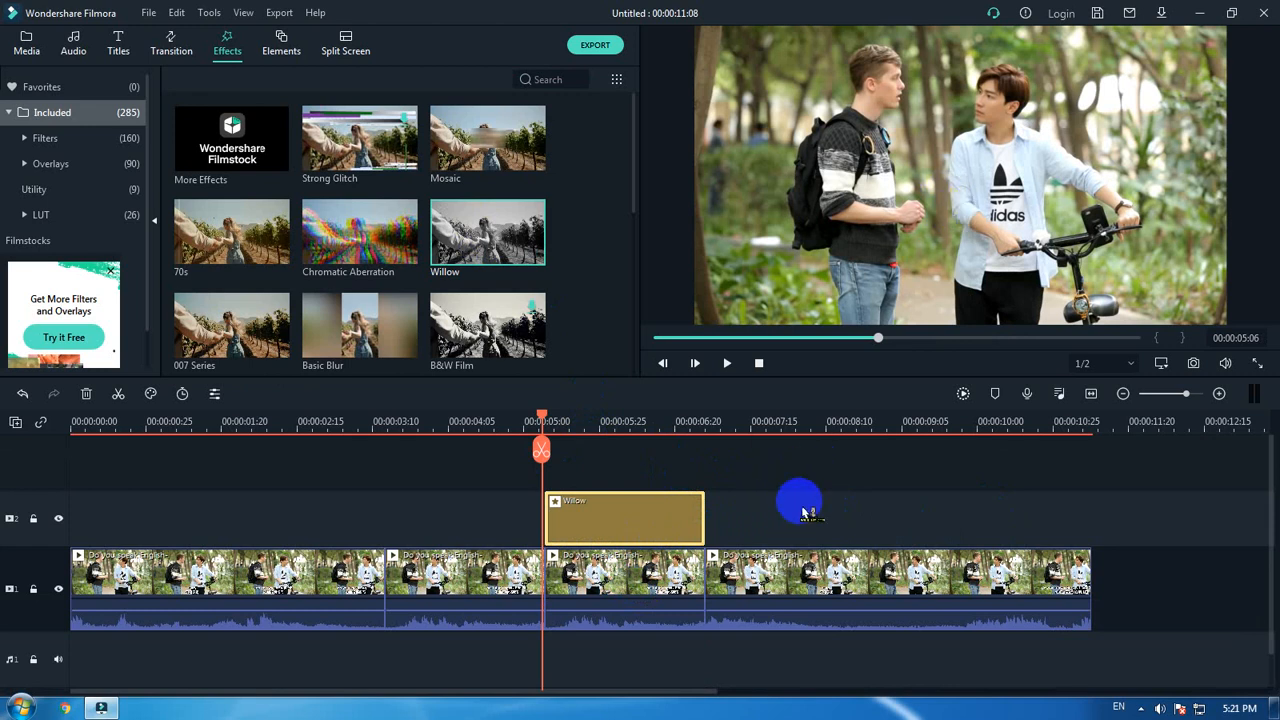
Play the segment under the Willow effect to review the black-and-white look.
{"action": "key", "text": "space"}
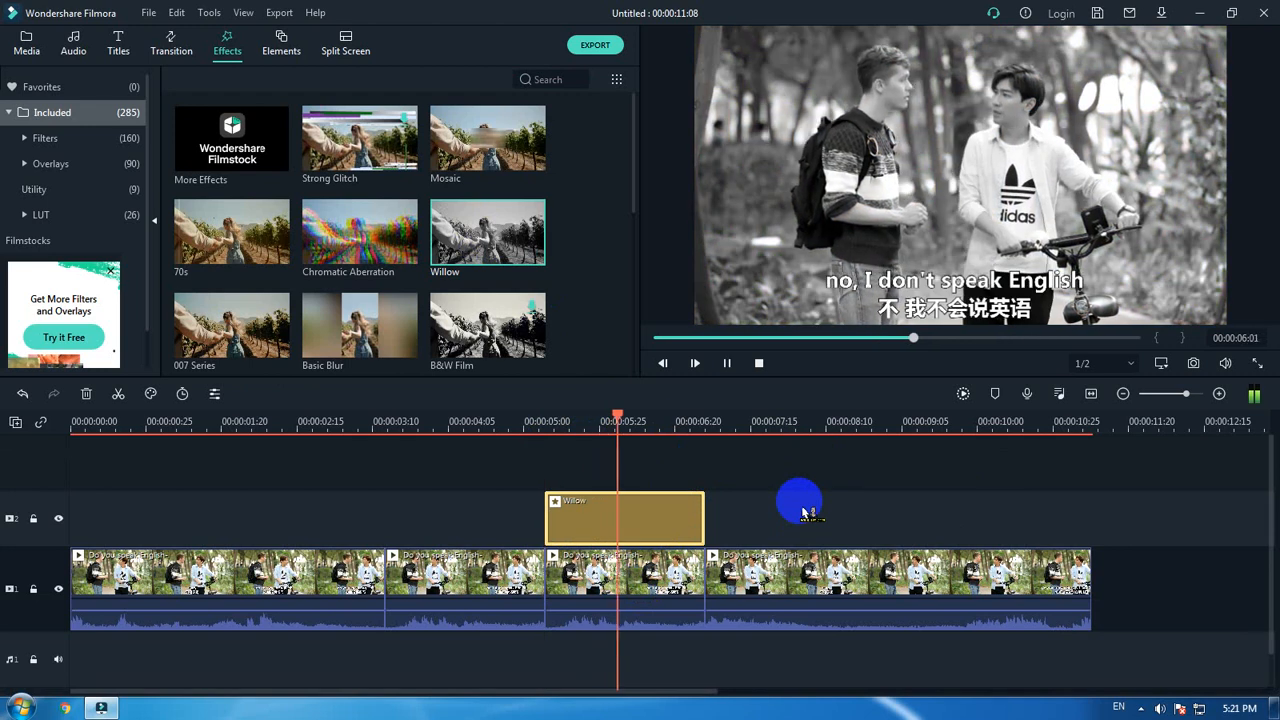
{"action": "left_click", "coordinate": [651, 424]}
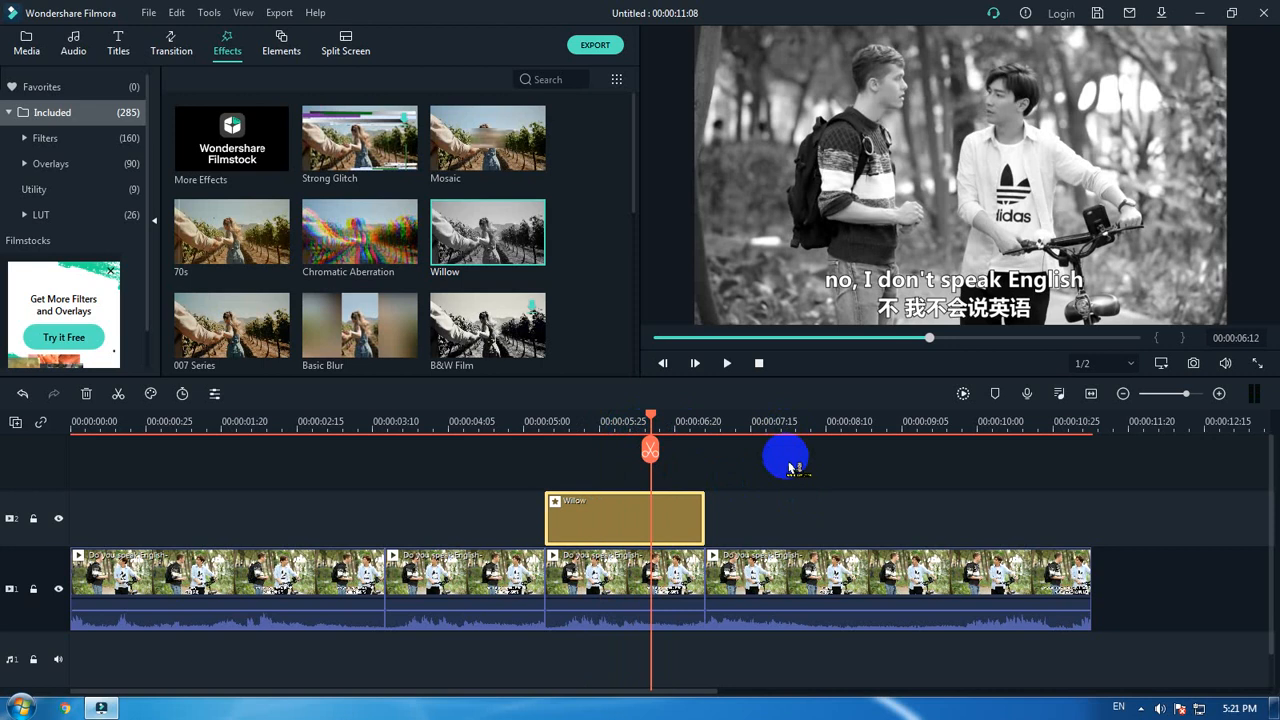
{"action": "key", "text": "space"}
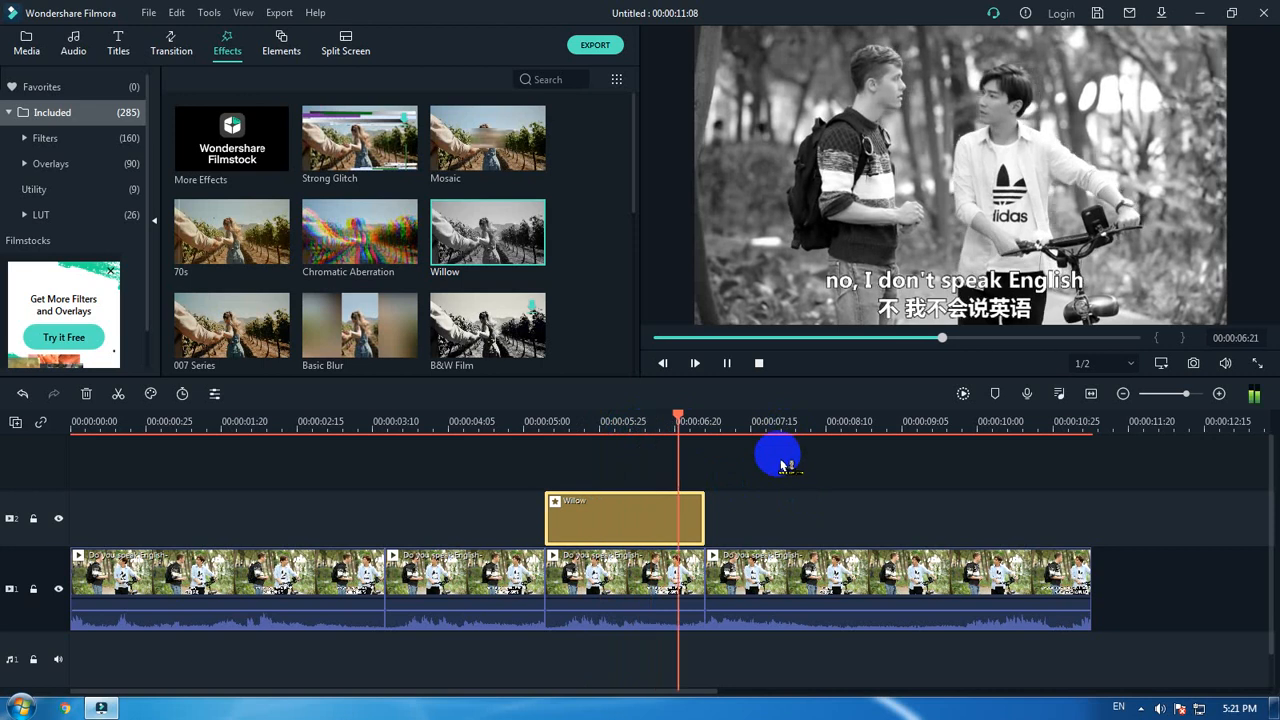
{"action": "left_click", "coordinate": [617, 421]}
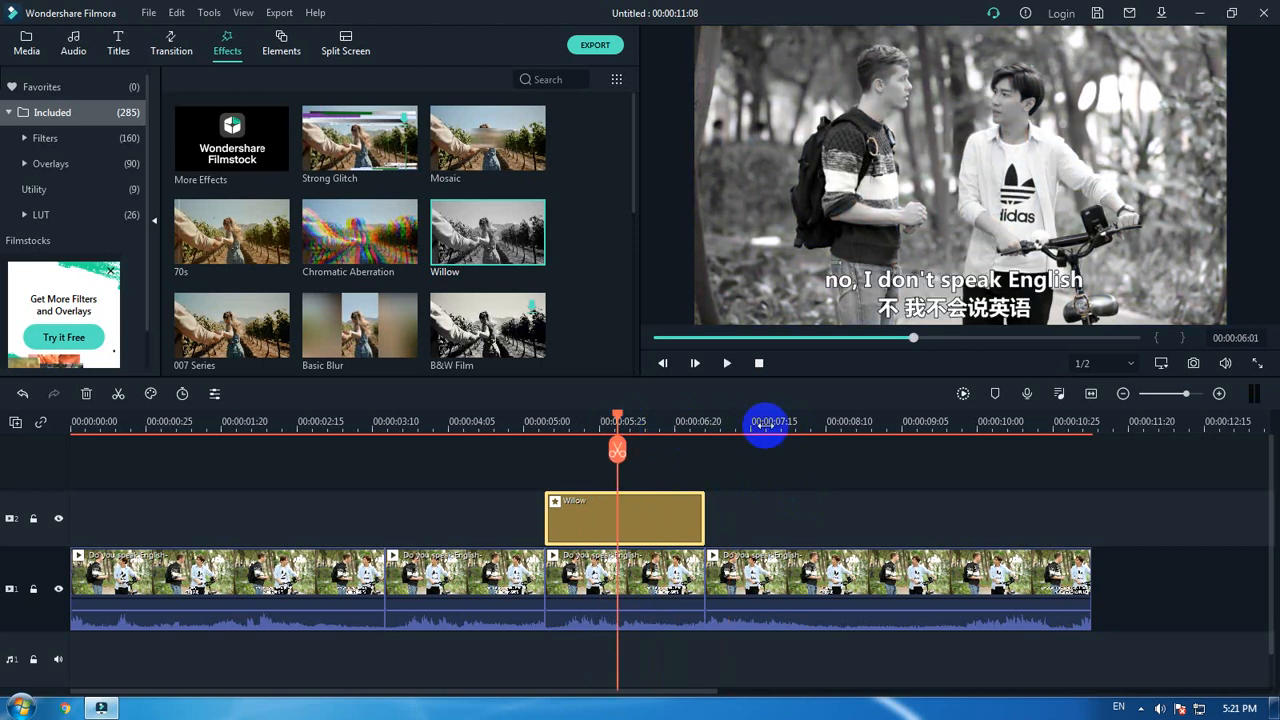
Find where the spoken line begins under the Willow effect and split the pasted segment at 00:00:05:19.
{"action": "left_click", "coordinate": [585, 416]}
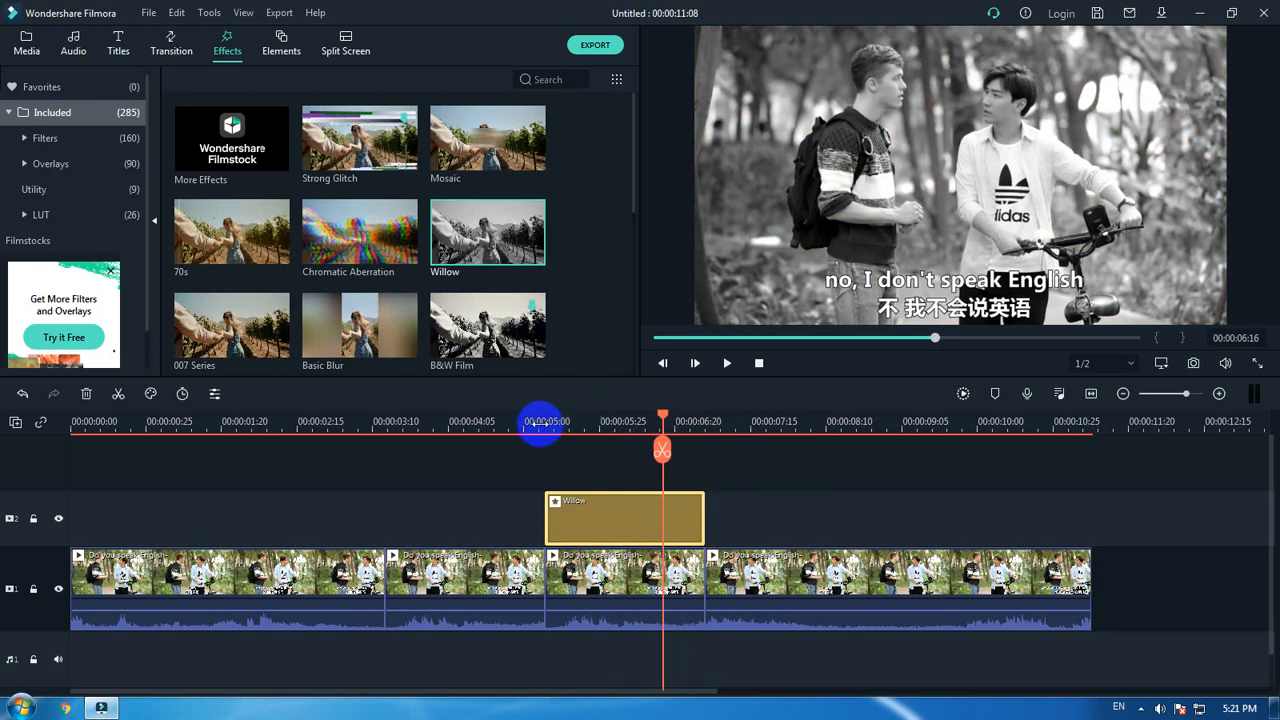
{"action": "left_click", "coordinate": [531, 421]}
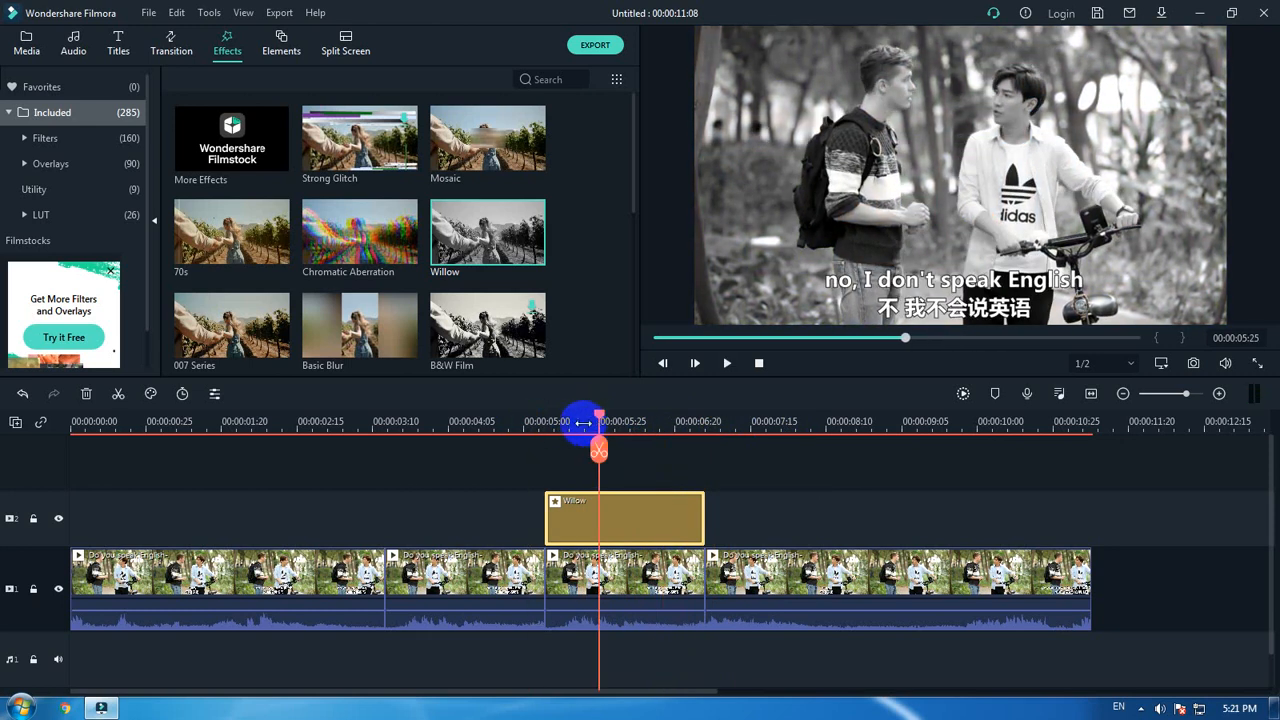
{"action": "left_click", "coordinate": [583, 422]}
{"action": "left_click", "coordinate": [582, 422]}
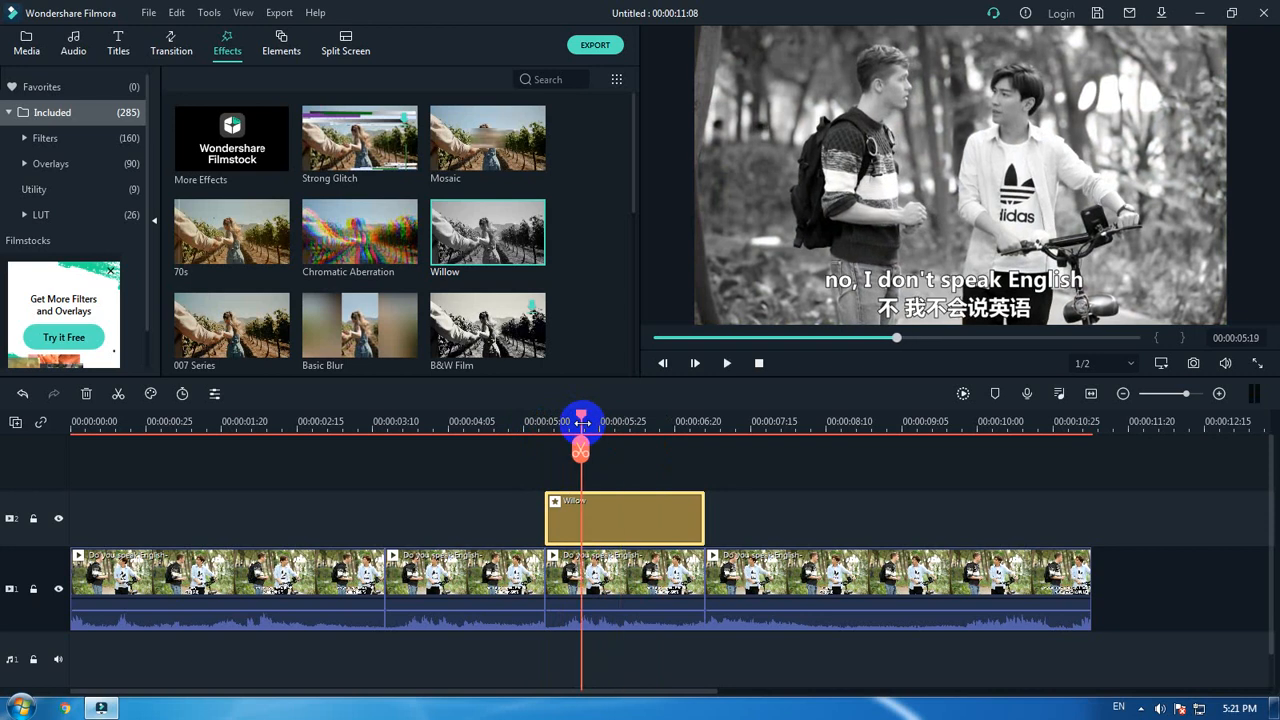
{"action": "left_click", "coordinate": [582, 422]}
{"action": "left_click", "coordinate": [582, 422]}
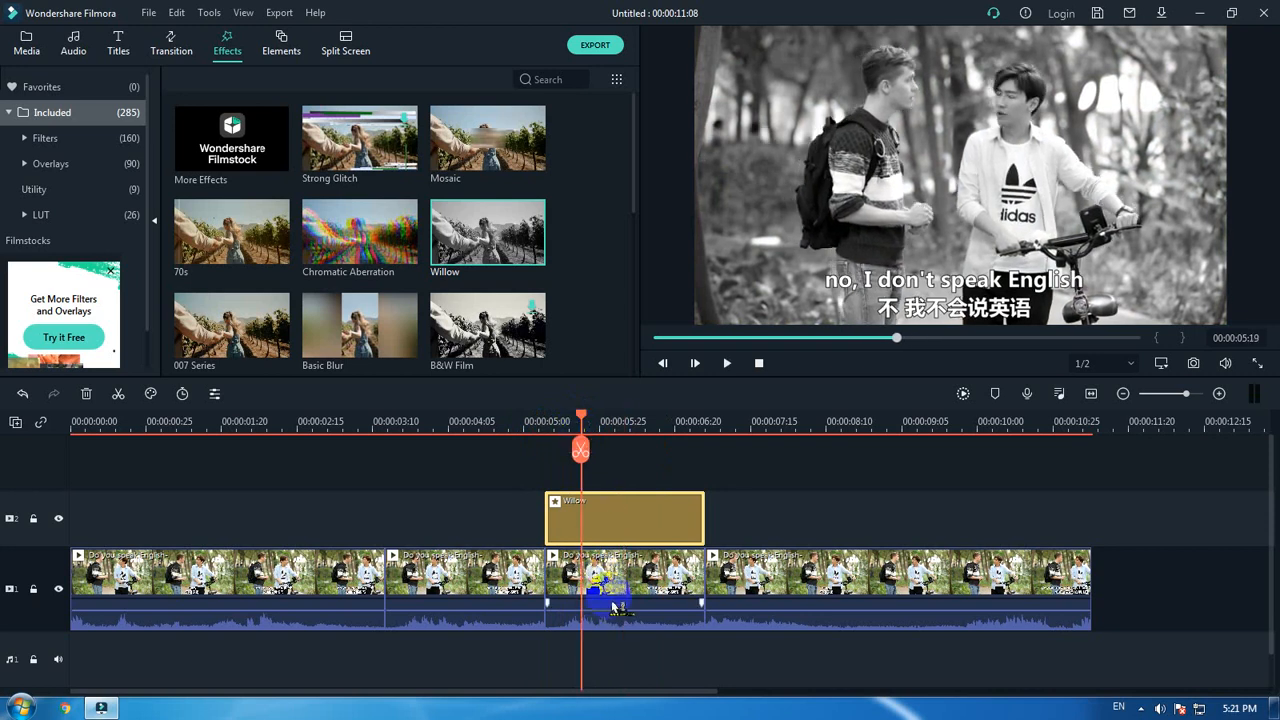
{"action": "left_click", "coordinate": [617, 607]}
{"action": "left_click", "coordinate": [580, 451]}
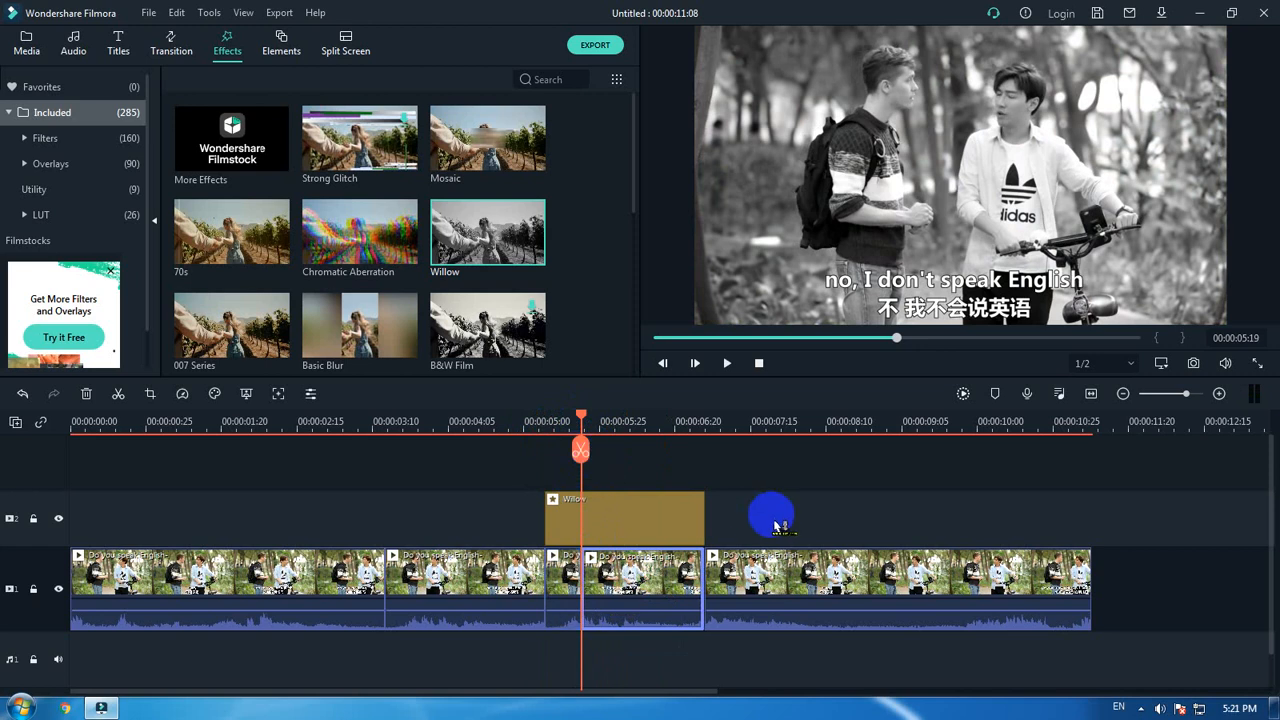
Play on from 00:00:05:19 to the end of the phrase and split the segment again at 00:00:06:16.
{"action": "key", "text": "space"}
{"action": "key", "text": "space"}
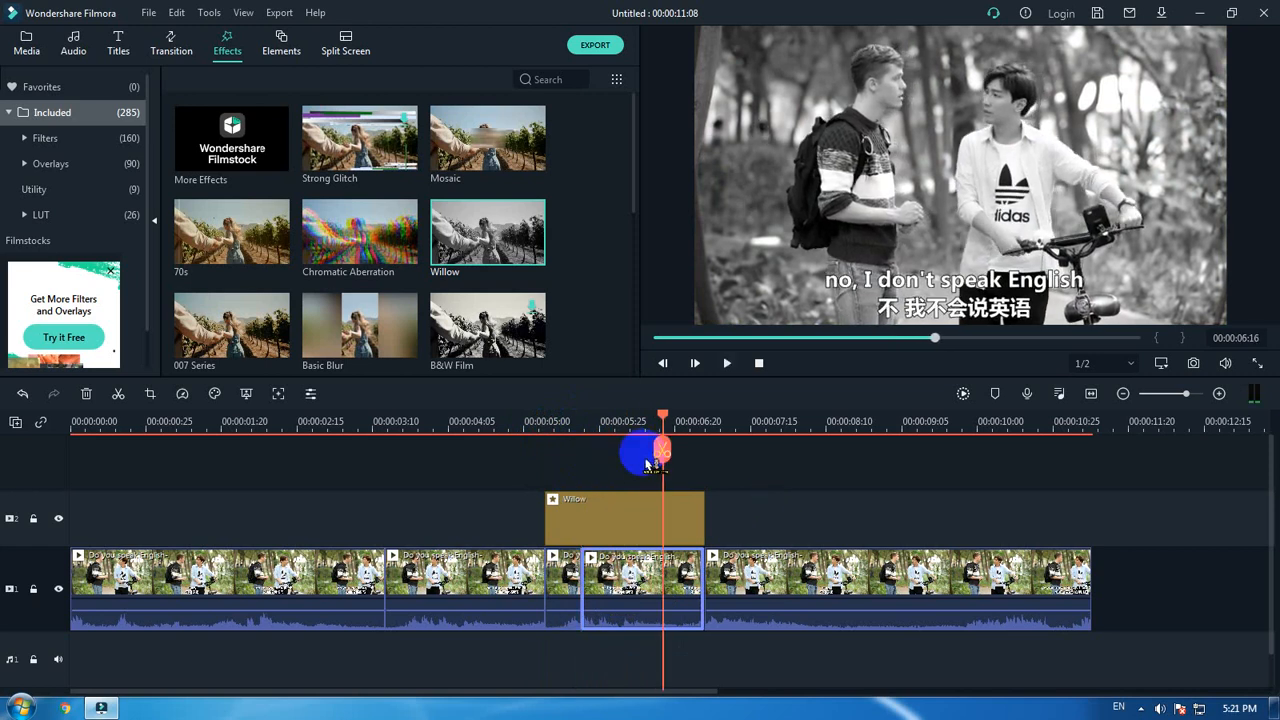
{"action": "left_click", "coordinate": [661, 458]}
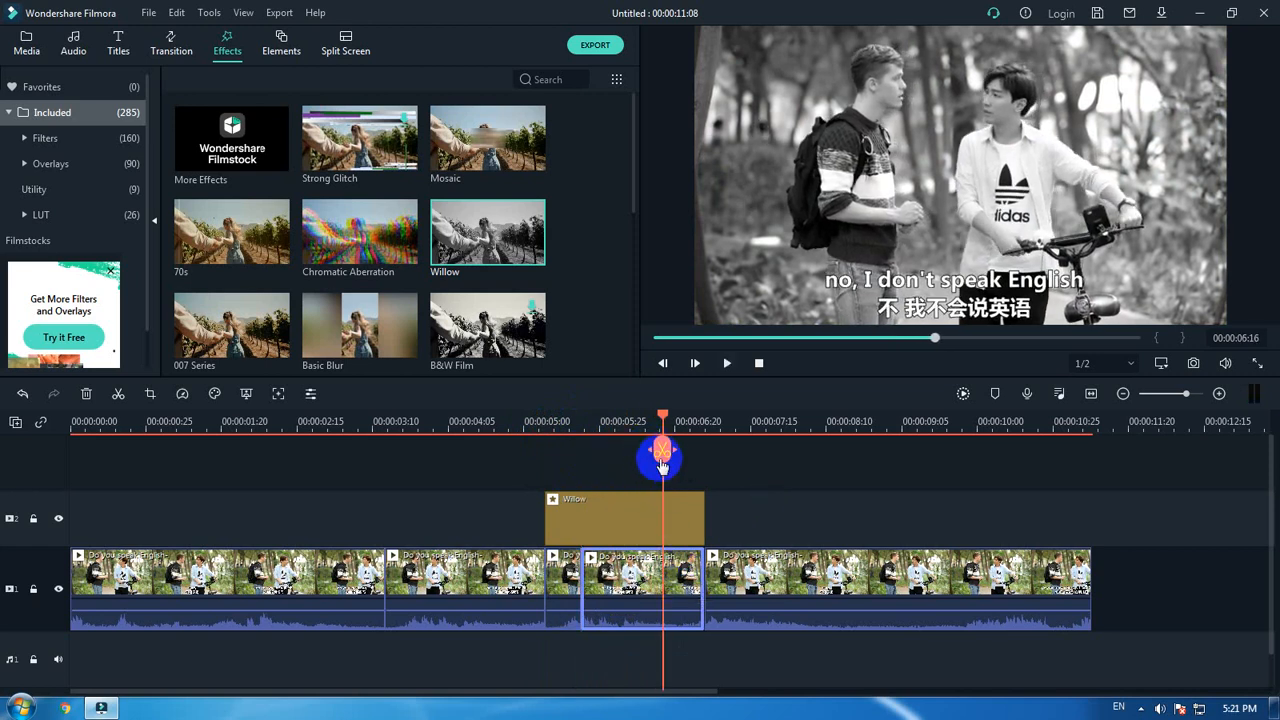
Move the final segment away to leave a gap, and paste a copy of the piece between 00:00:05:19 and 00:00:06:16 at 00:00:06:29.
{"action": "left_click_drag", "start_coordinate": [795, 576], "coordinate": [1026, 575]}
{"action": "left_click_drag", "start_coordinate": [812, 603], "coordinate": [910, 603]}
{"action": "left_click", "coordinate": [626, 575]}
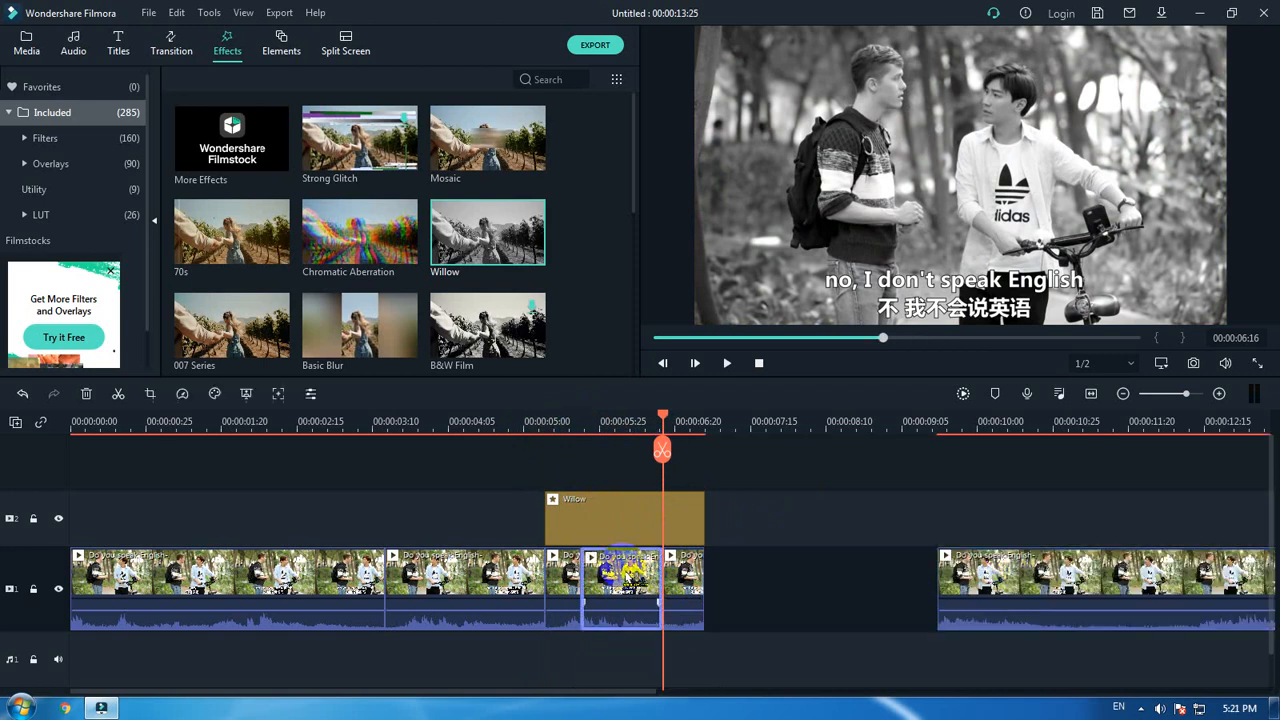
{"action": "right_click", "coordinate": [624, 585]}
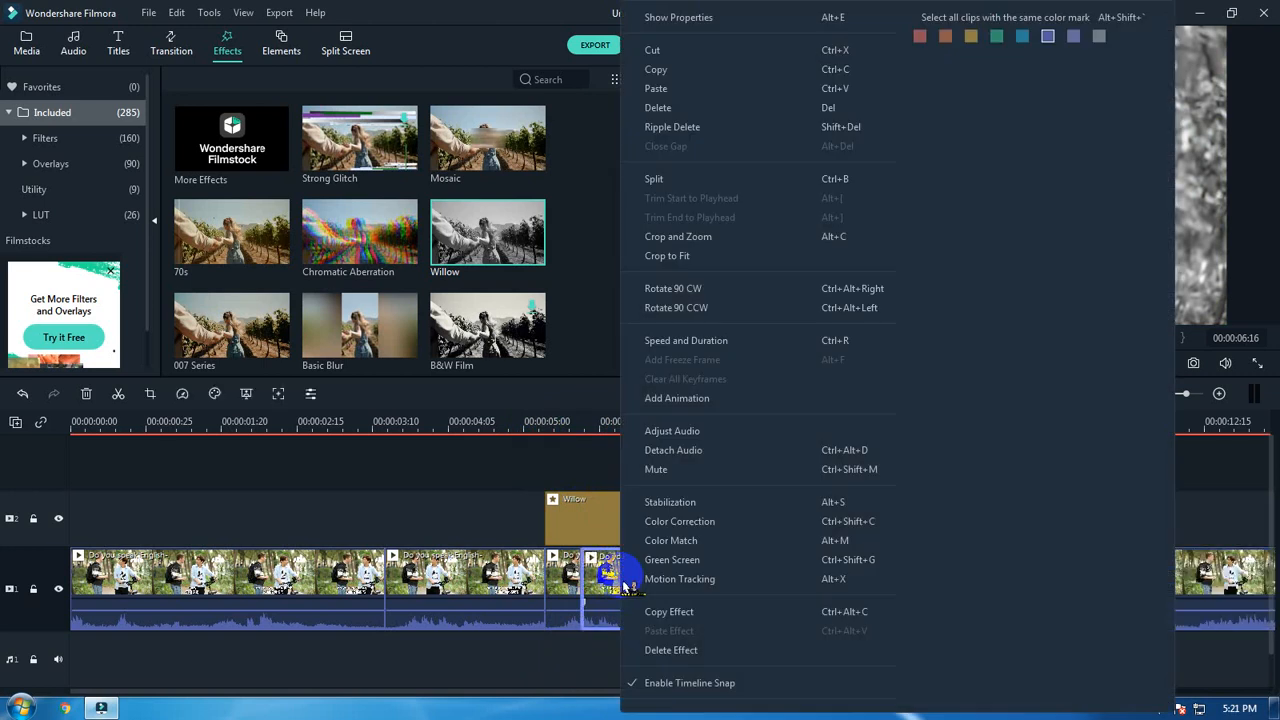
{"action": "left_click", "coordinate": [737, 70]}
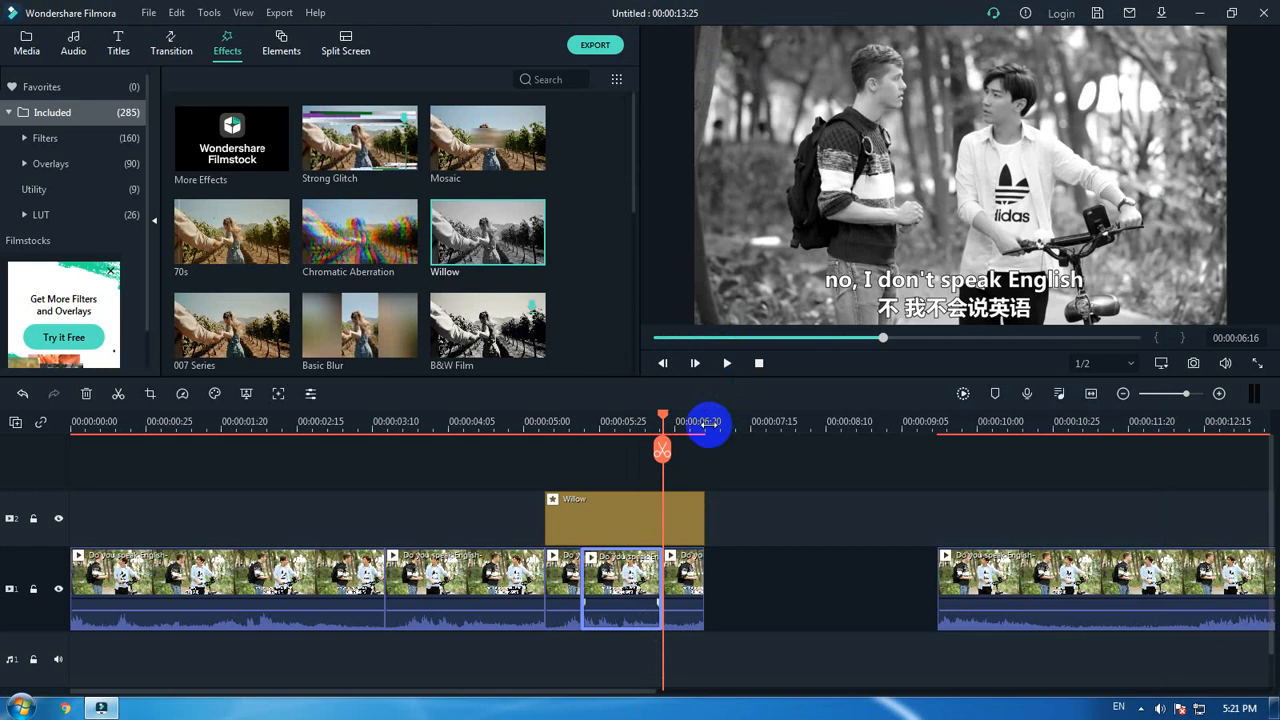
{"action": "left_click", "coordinate": [703, 422]}
{"action": "left_click", "coordinate": [757, 580]}
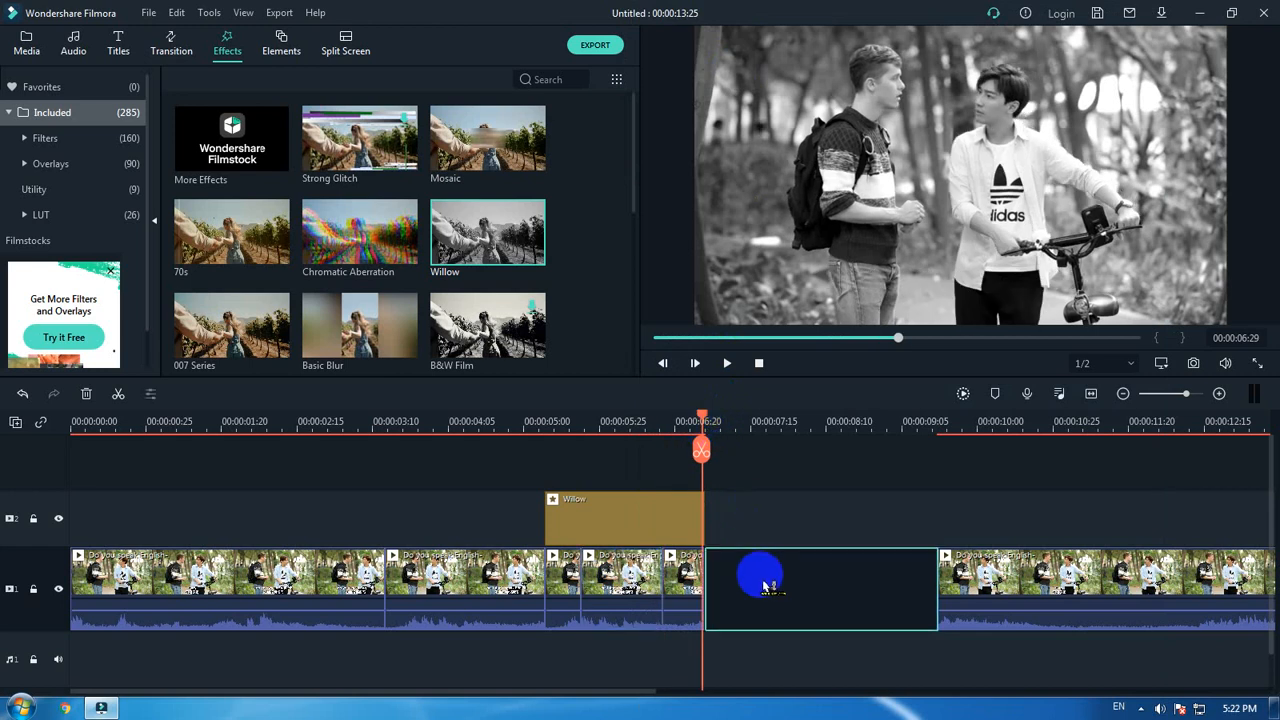
{"action": "key", "text": "ctrl+v"}
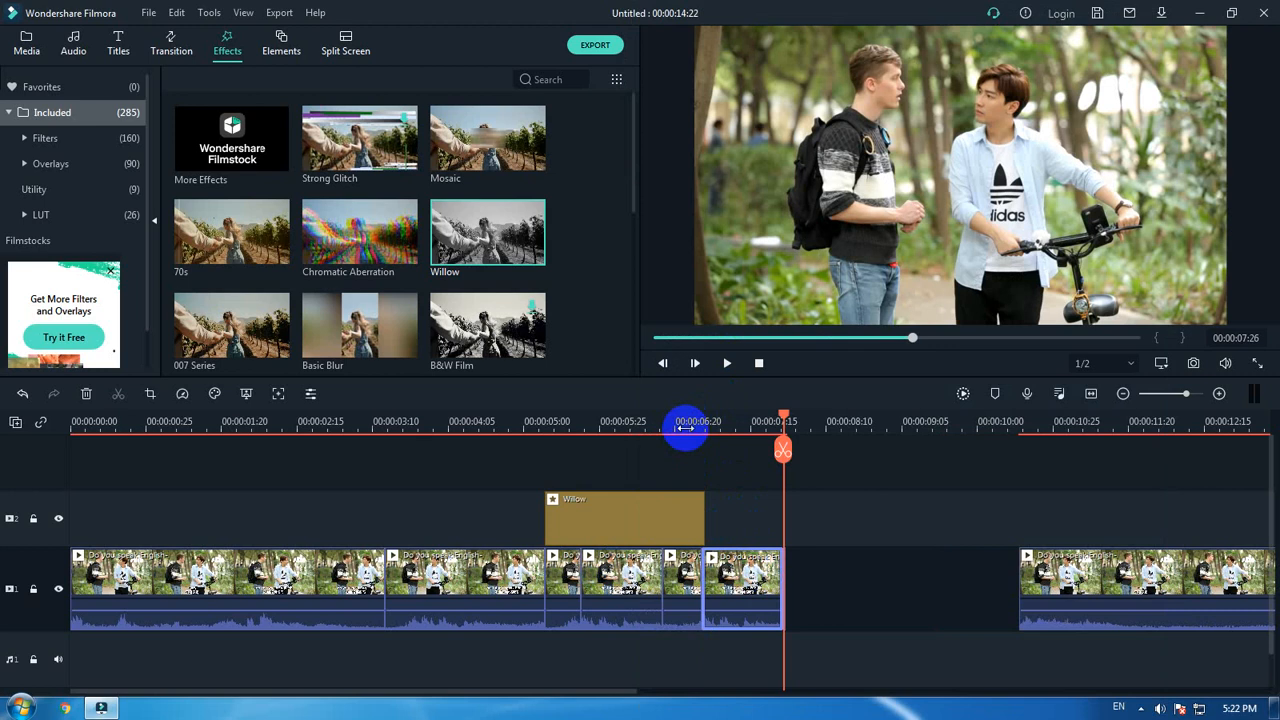
Play the timeline from 00:00:04:25 through the Willow section into the newly pasted piece.
{"action": "left_click", "coordinate": [509, 424]}
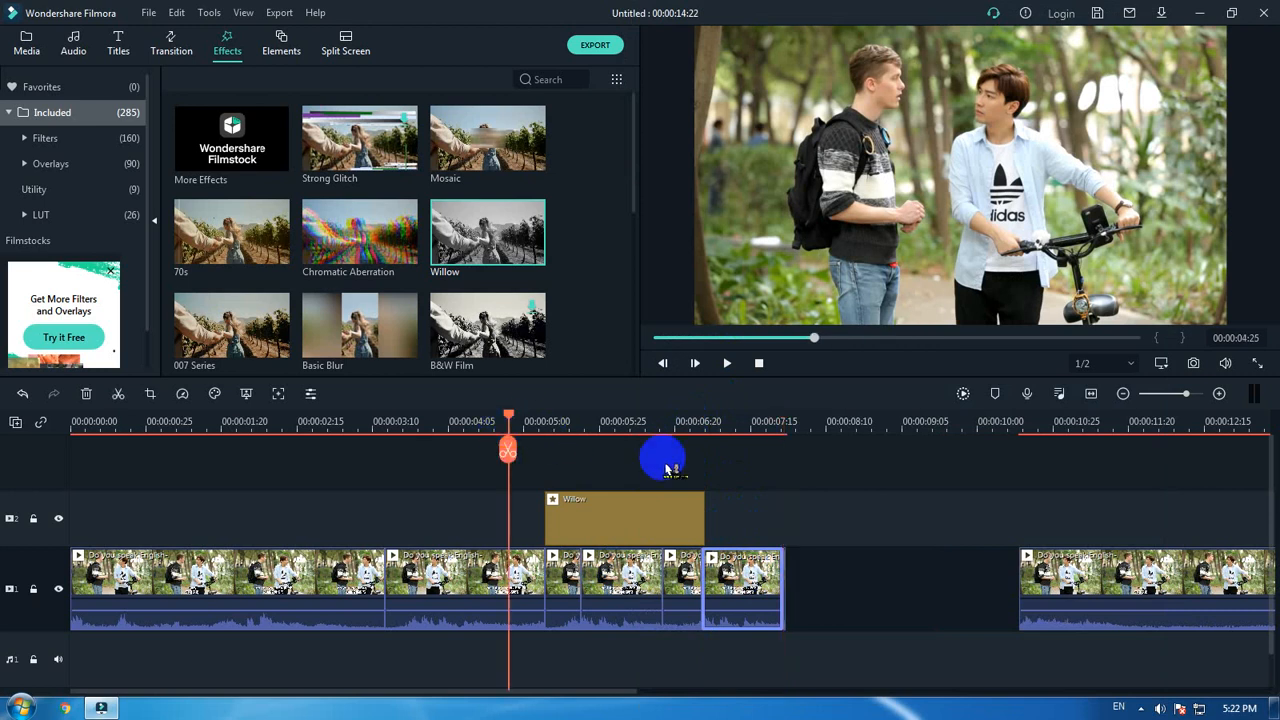
{"action": "key", "text": "space"}
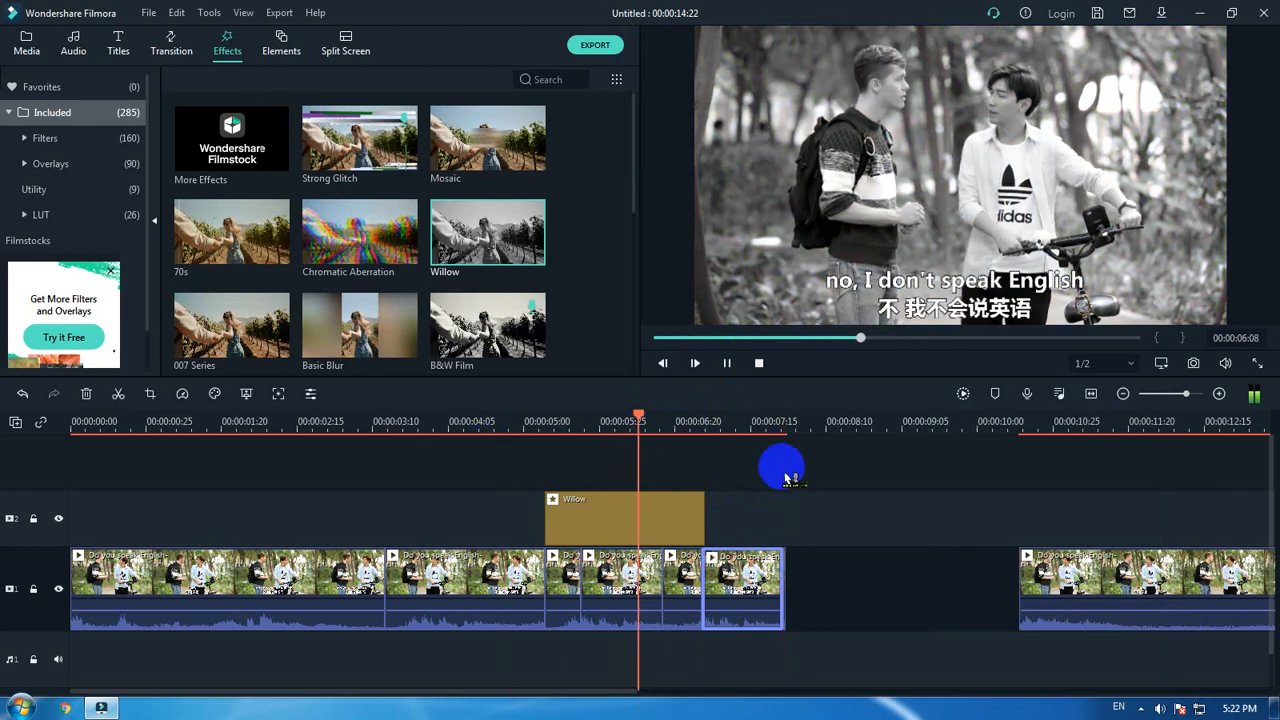
{"action": "key", "text": "space"}
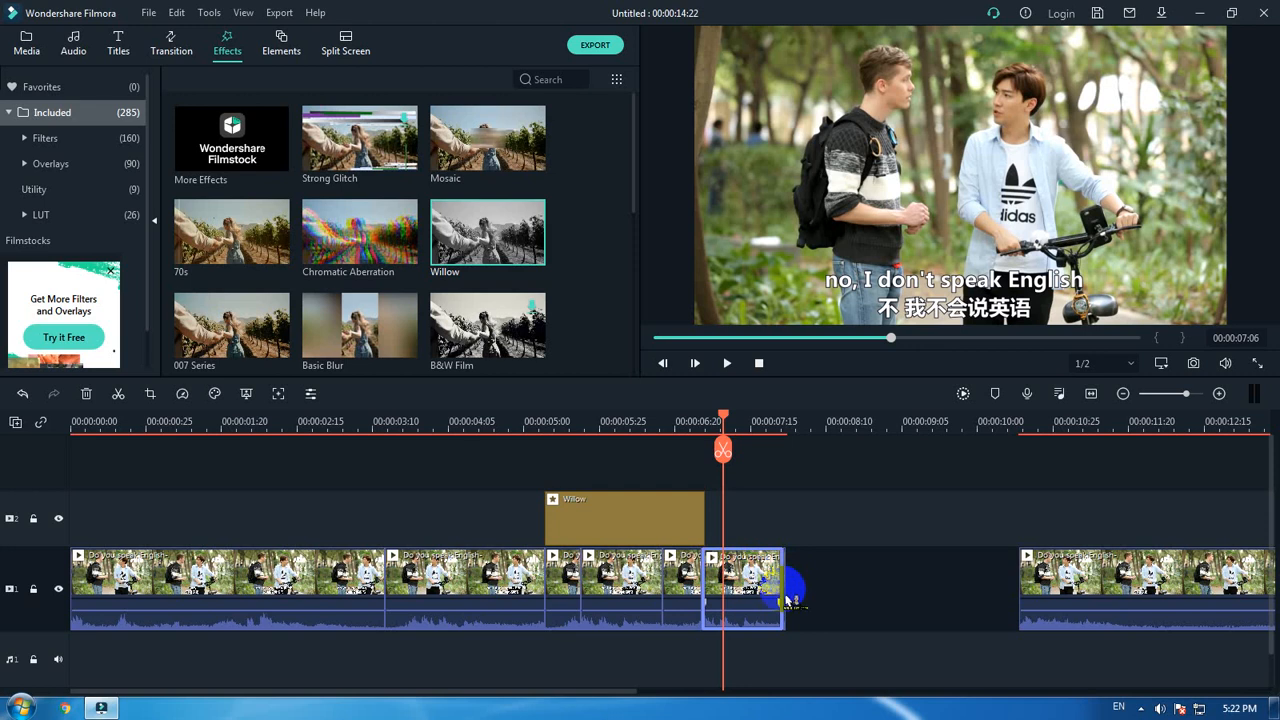
Slow the newly pasted piece after the Willow section to a custom speed of 0.31.
{"action": "right_click", "coordinate": [757, 570]}
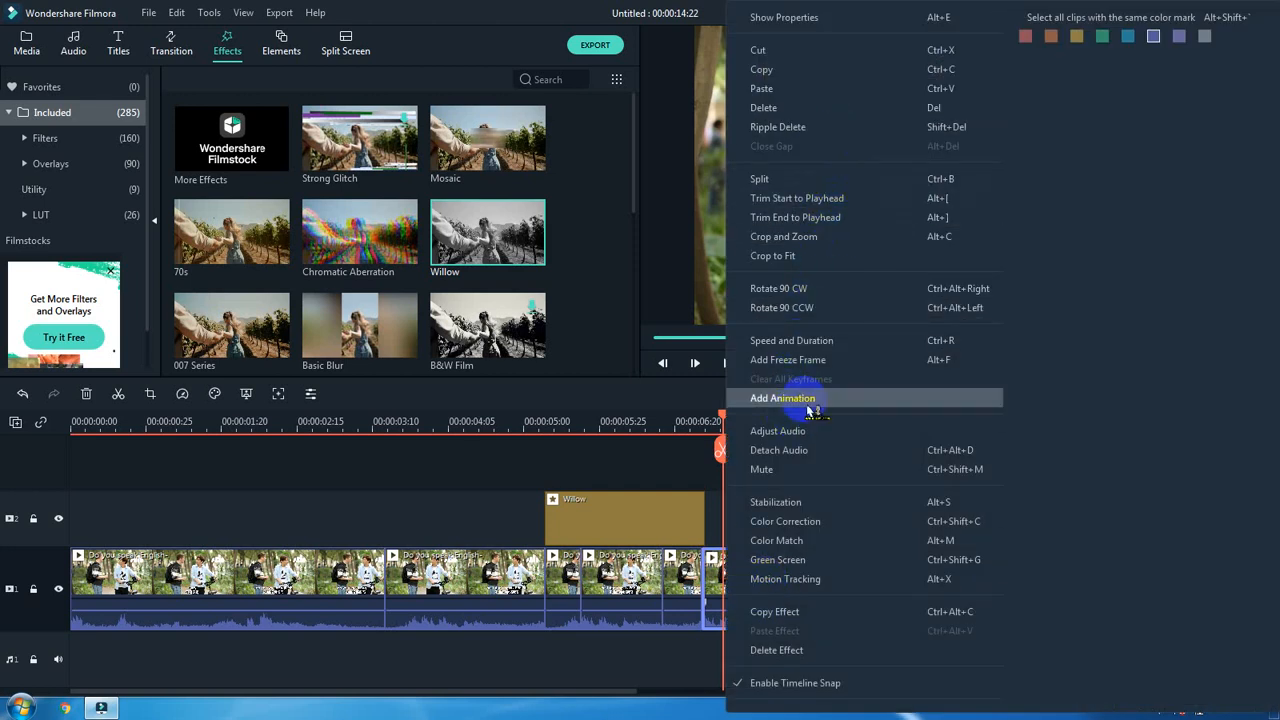
{"action": "left_click", "coordinate": [843, 341]}
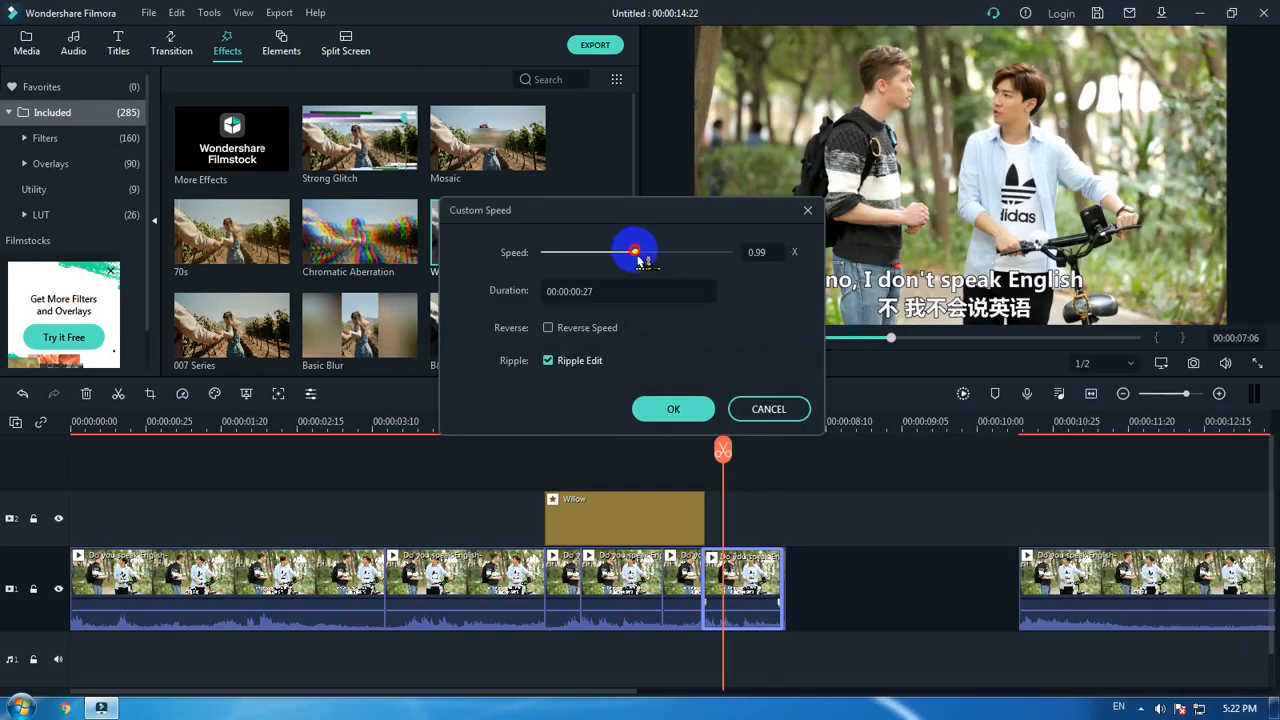
{"action": "left_click_drag", "start_coordinate": [638, 258], "coordinate": [574, 266]}
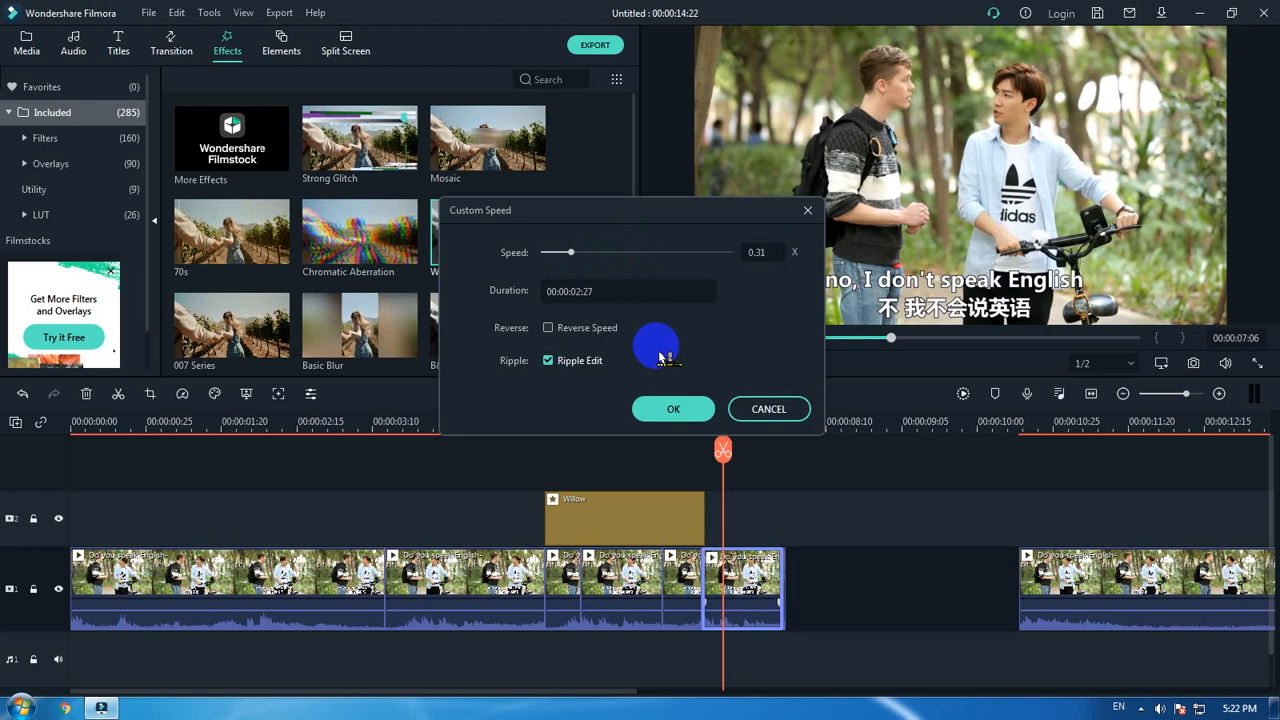
{"action": "left_click", "coordinate": [673, 408]}
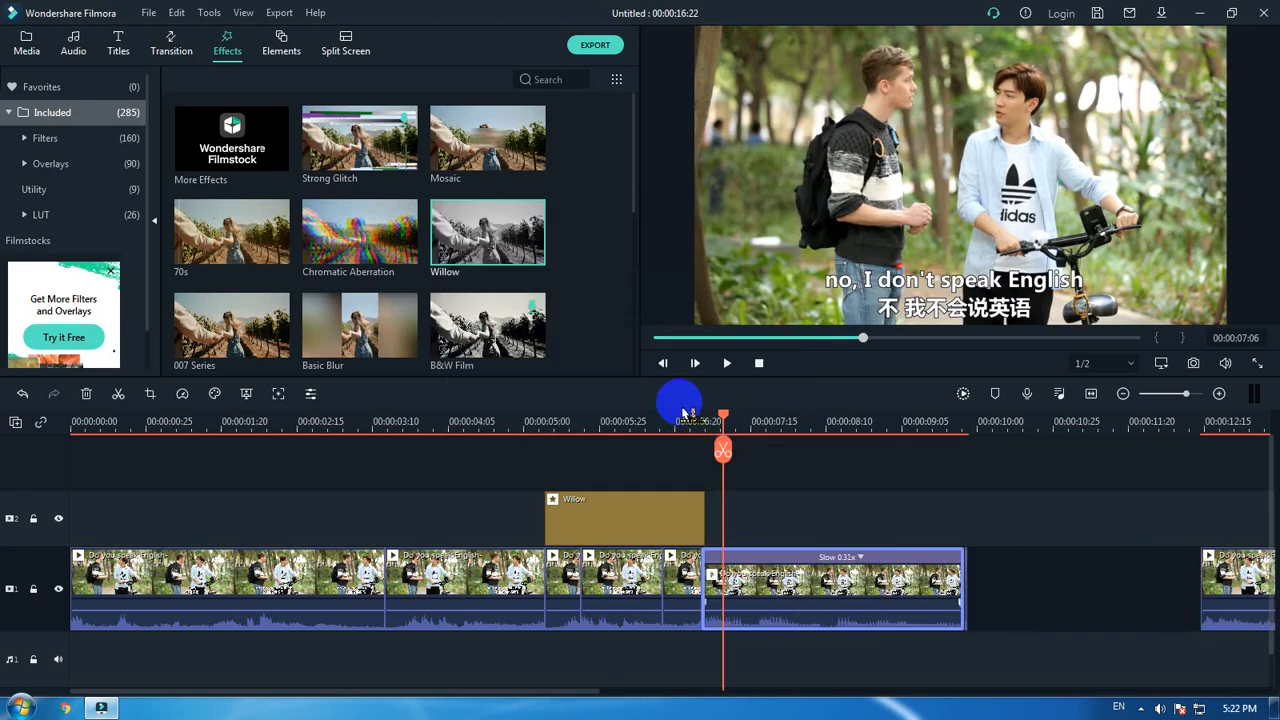
Play the slowed piece, restarting from 00:00:06:28, to judge the slow-motion result.
{"action": "key", "text": "space"}
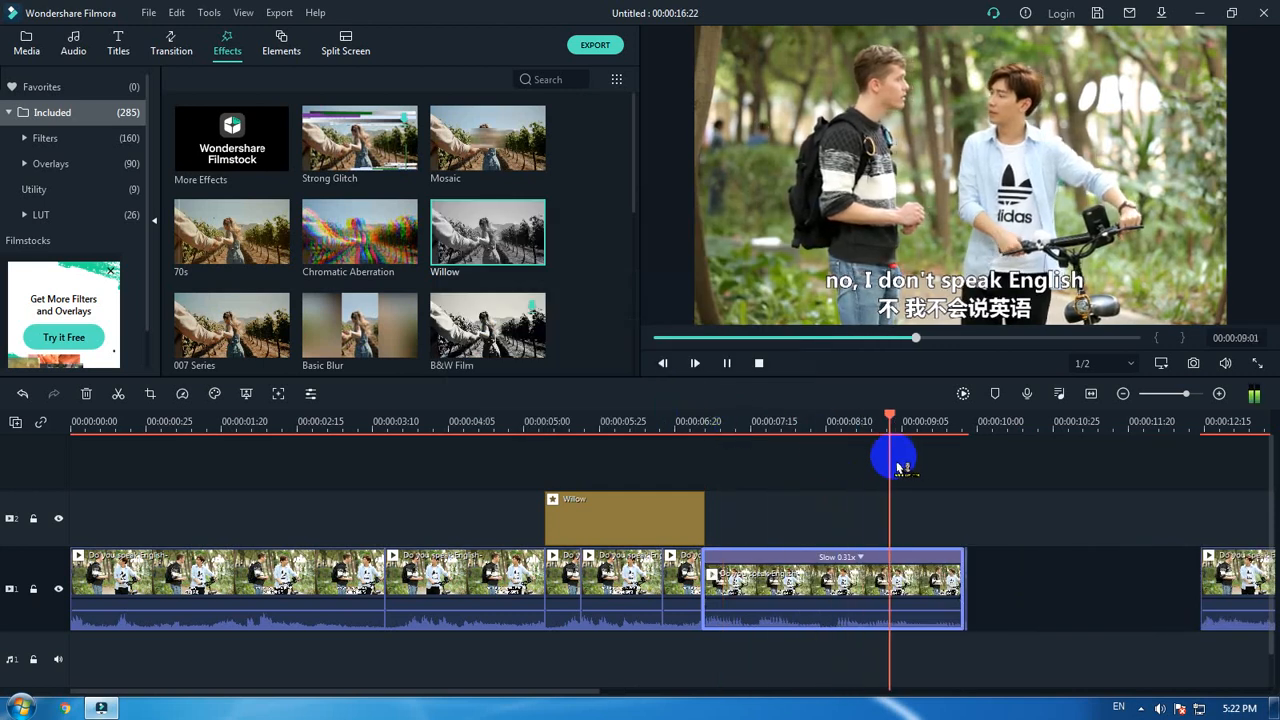
{"action": "key", "text": "space"}
{"action": "left_click", "coordinate": [699, 415]}
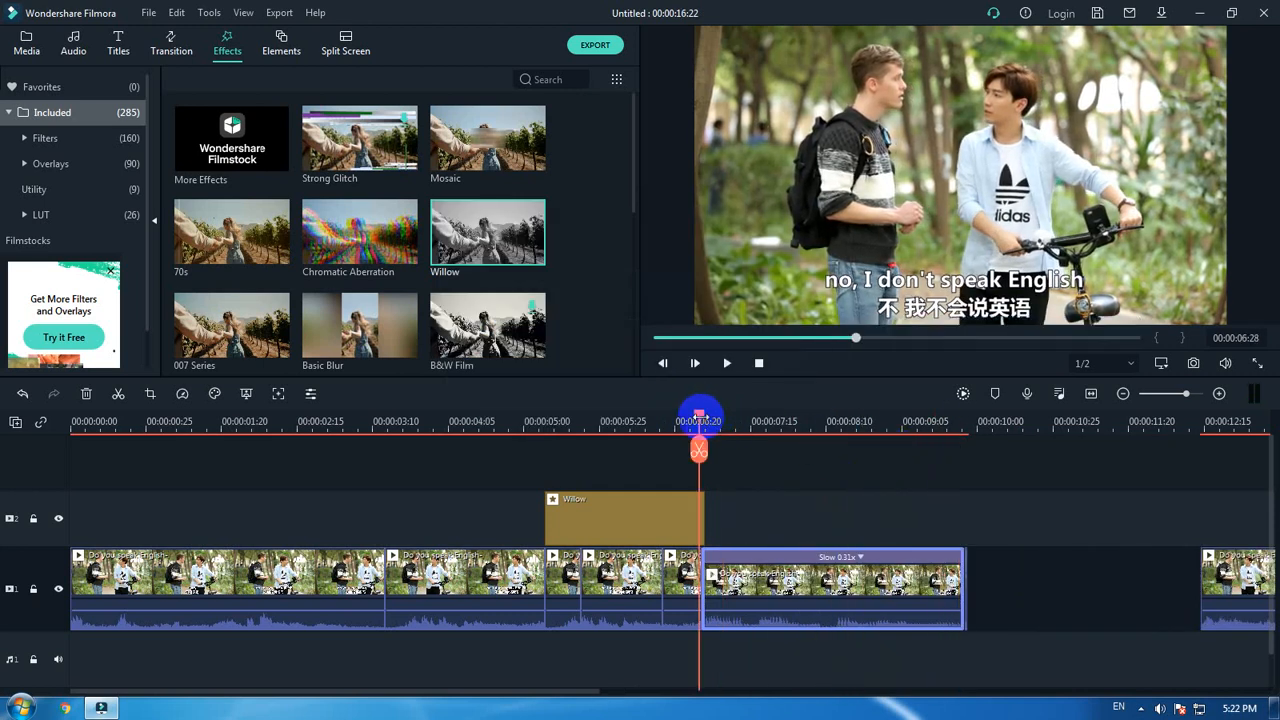
{"action": "key", "text": "space"}
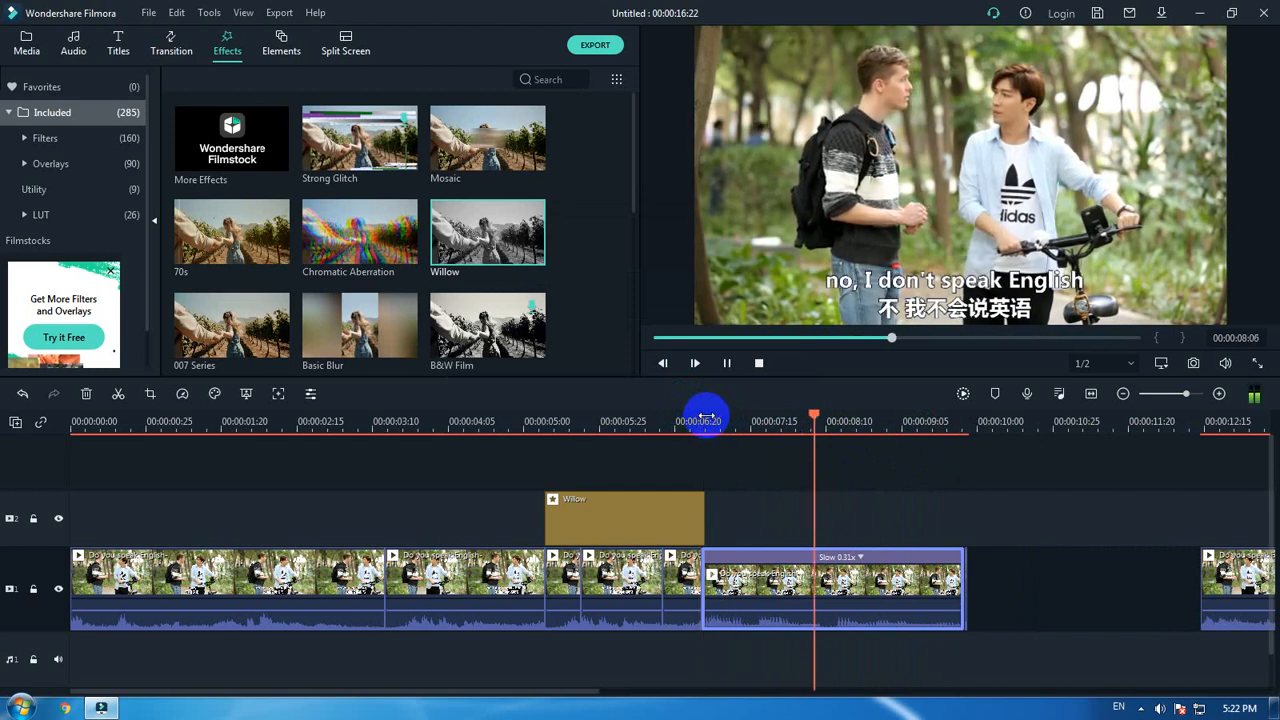
{"action": "key", "text": "space"}
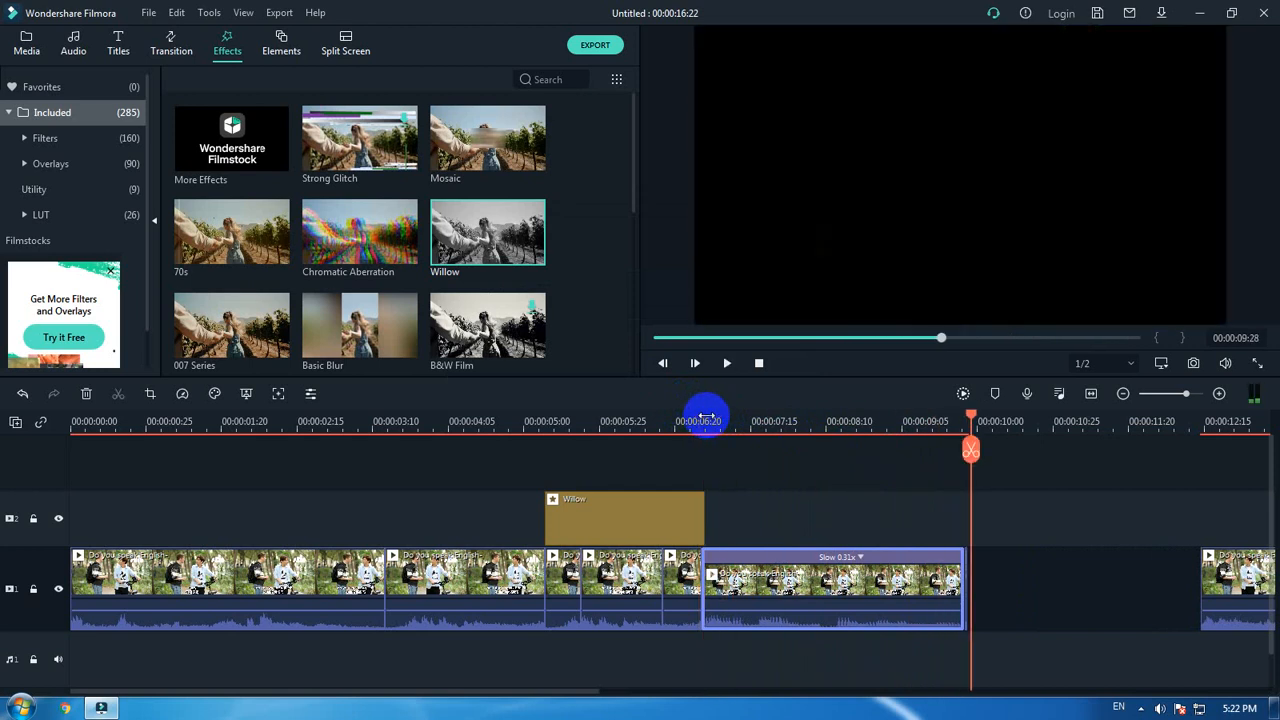
Set the custom speed of the slowed piece after the Willow section to 0.50.
{"action": "left_click", "coordinate": [712, 423]}
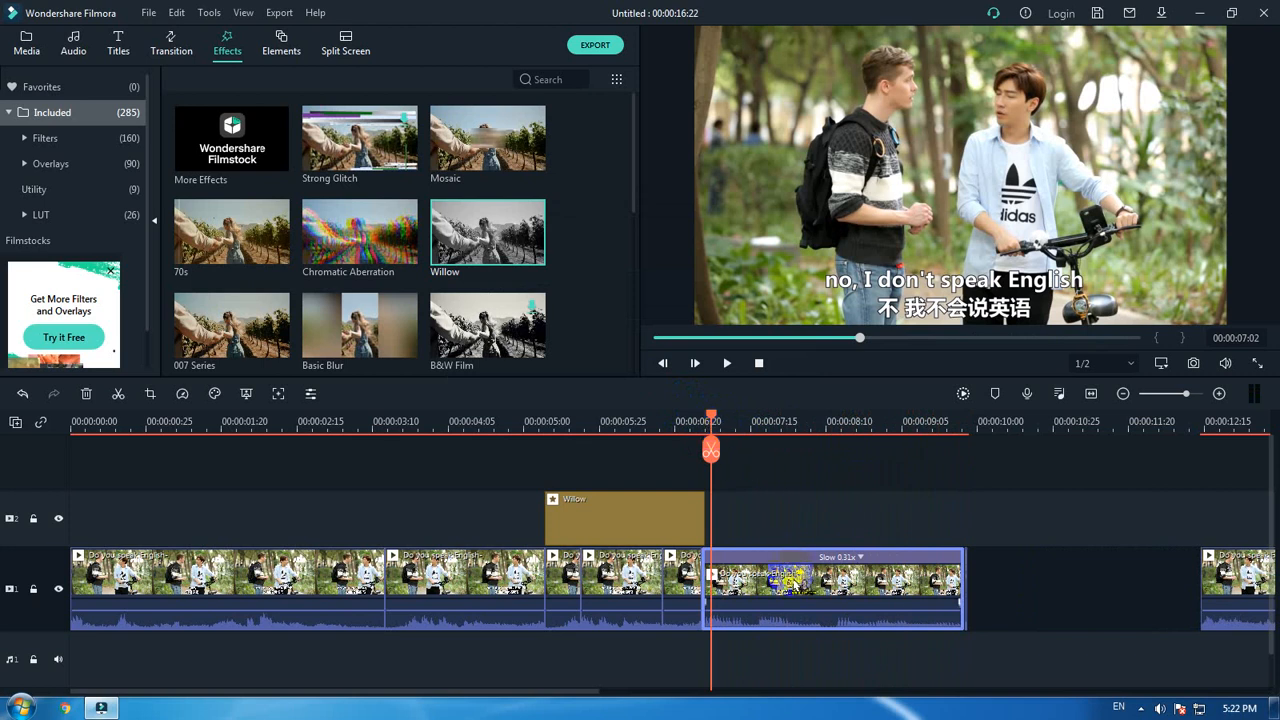
{"action": "right_click", "coordinate": [790, 580]}
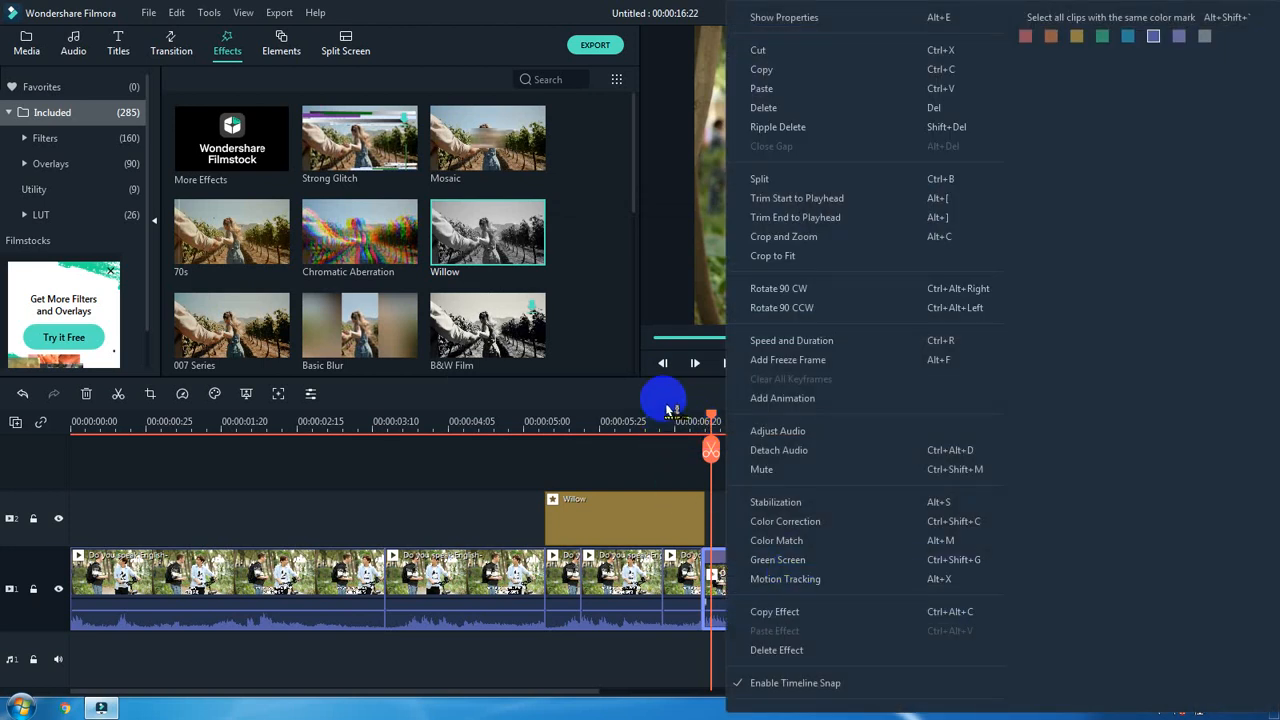
{"action": "left_click", "coordinate": [871, 342]}
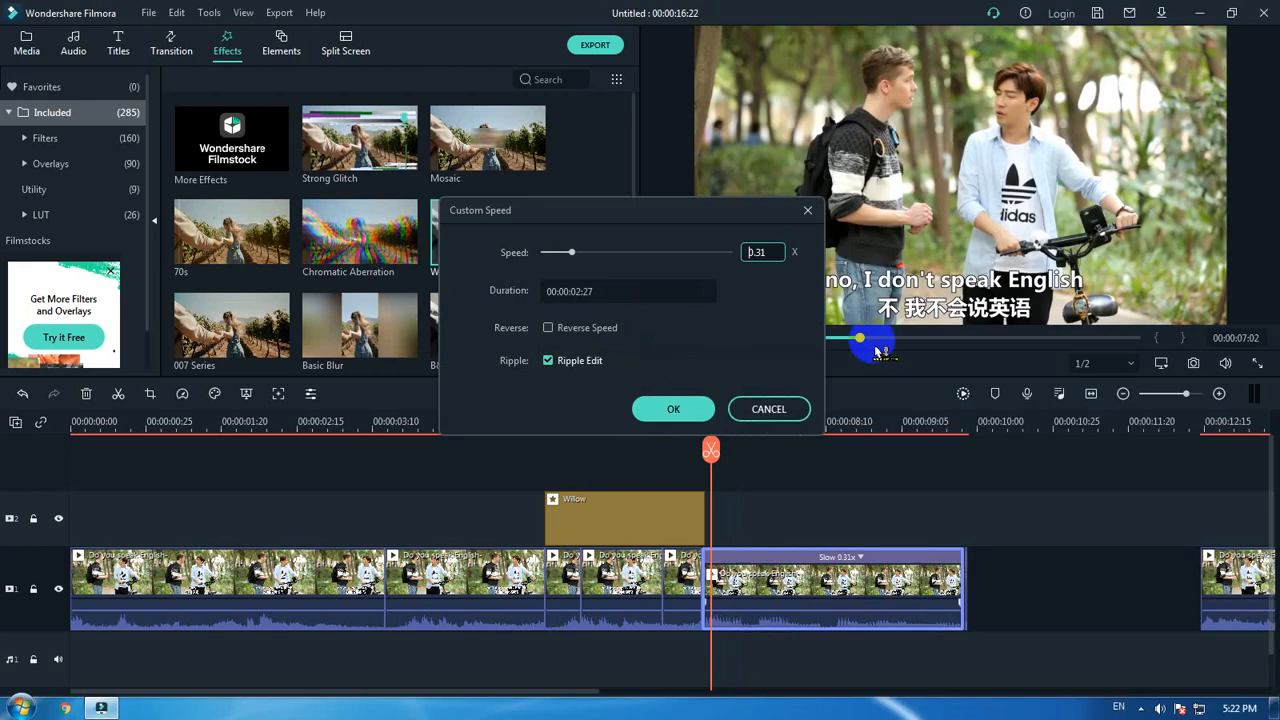
{"action": "left_click_drag", "start_coordinate": [575, 256], "coordinate": [591, 262]}
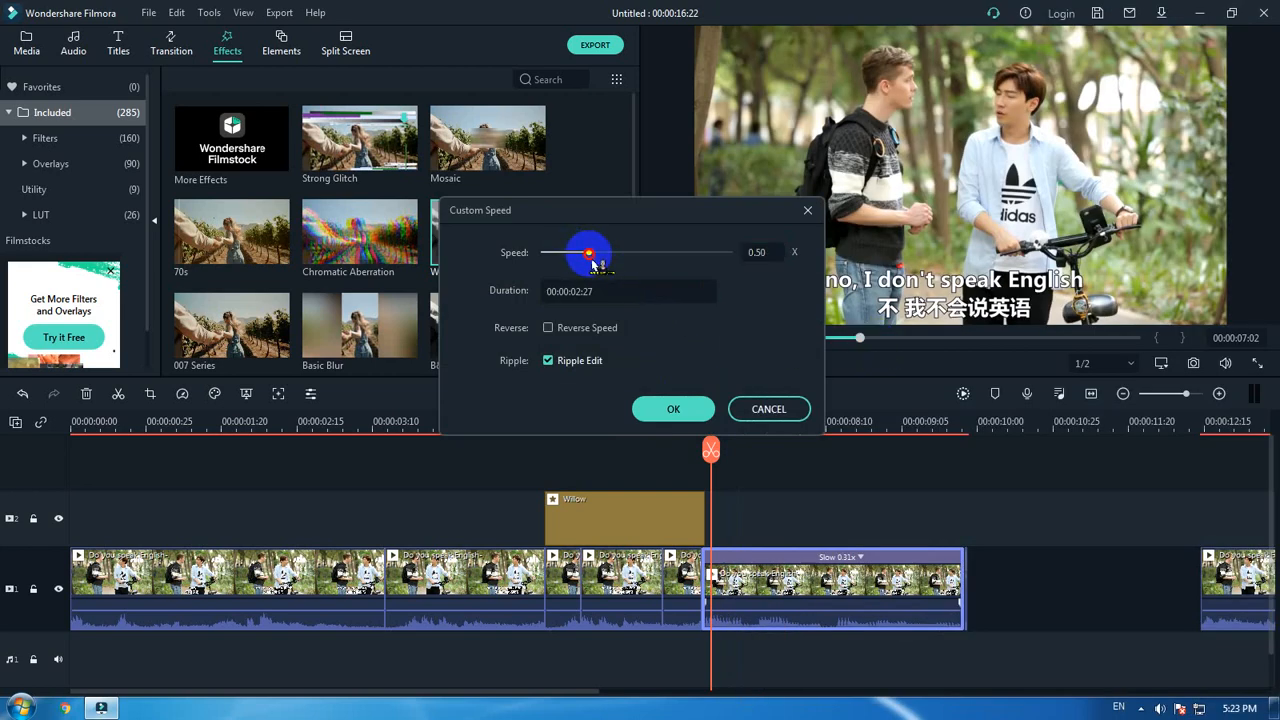
{"action": "left_click", "coordinate": [673, 409]}
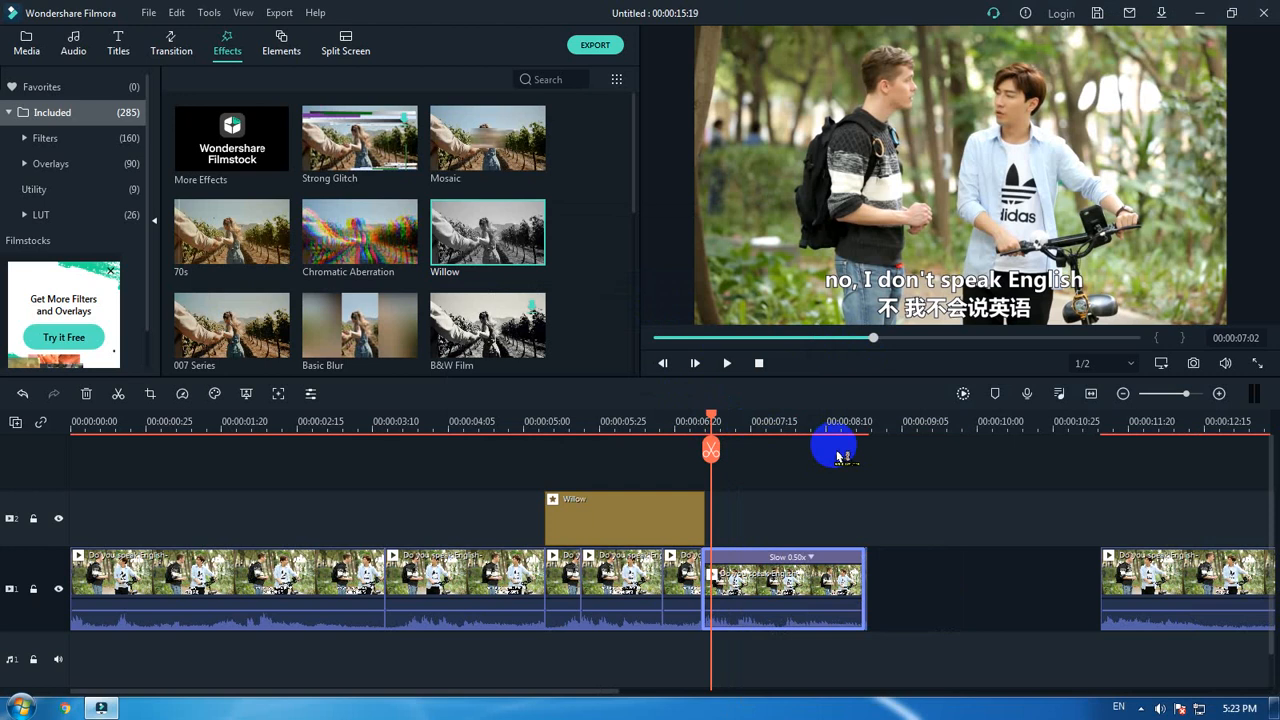
Play the slowed piece, restarting from 00:00:06:28, to judge the new speed.
{"action": "key", "text": "space"}
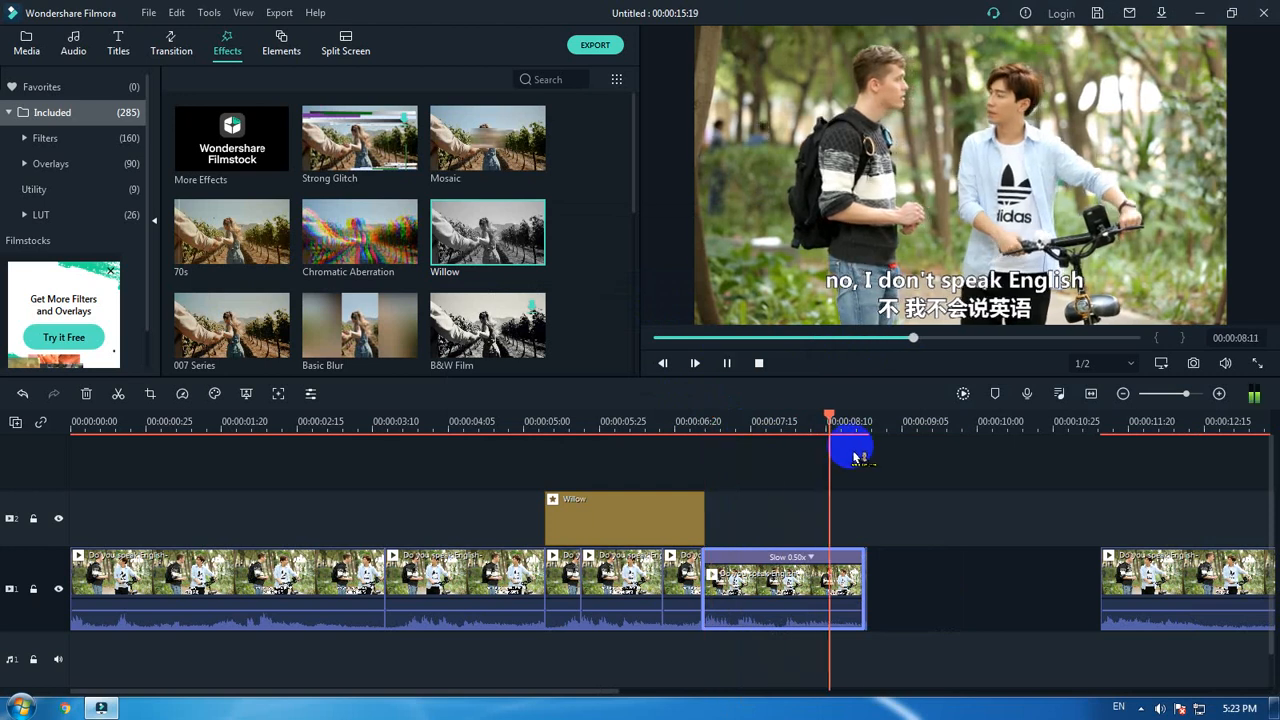
{"action": "left_click", "coordinate": [698, 421]}
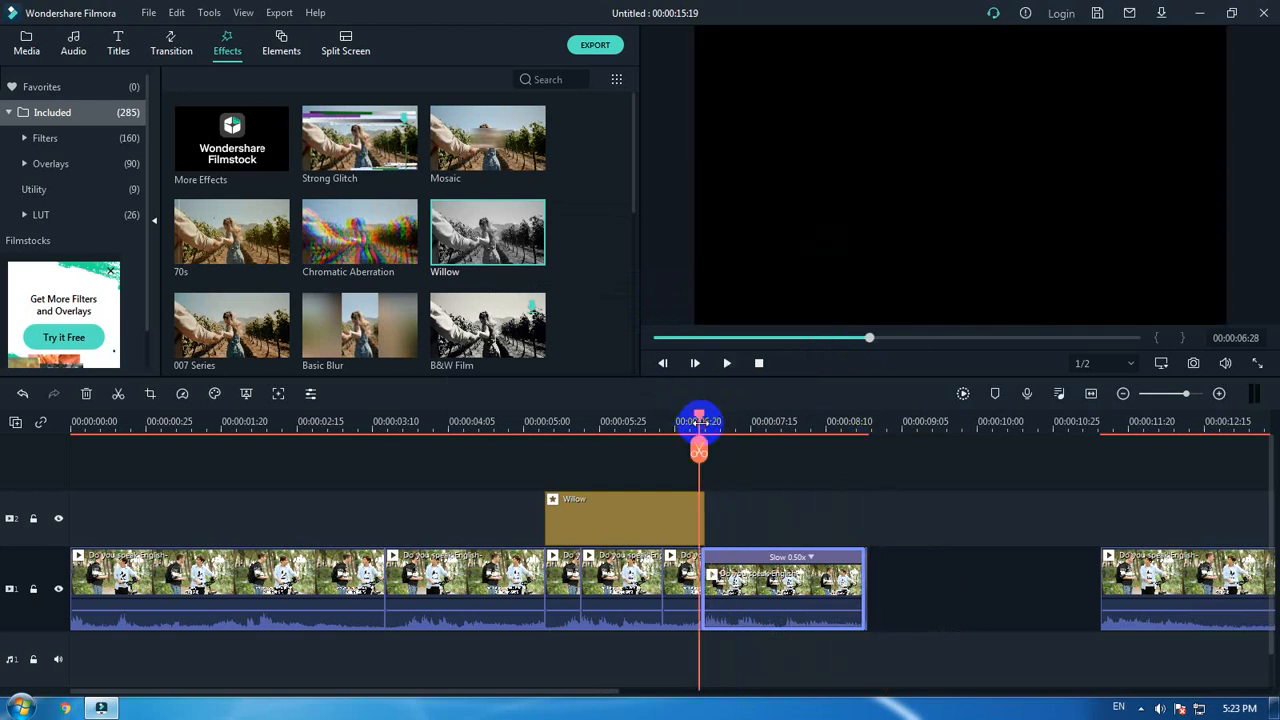
{"action": "key", "text": "space"}
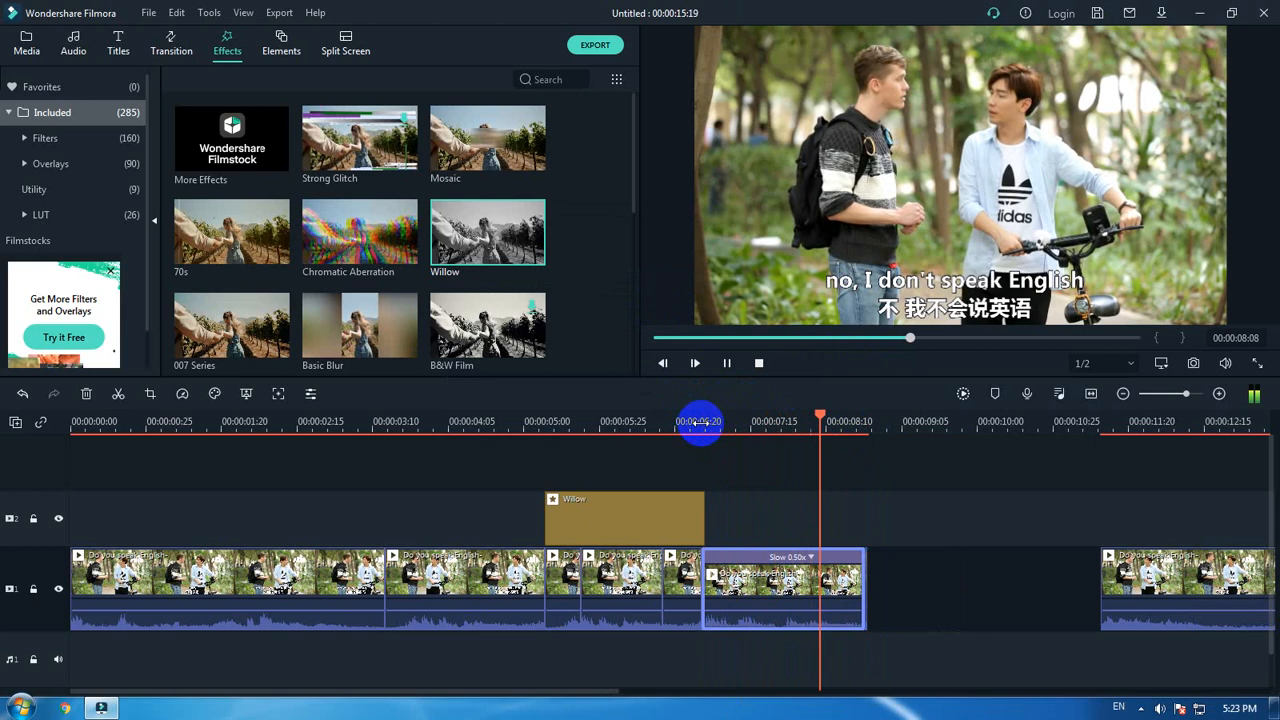
{"action": "key", "text": "space"}
Extend the Willow effect to the end of the slowed piece and play that section to check it.
{"action": "left_click", "coordinate": [680, 527]}
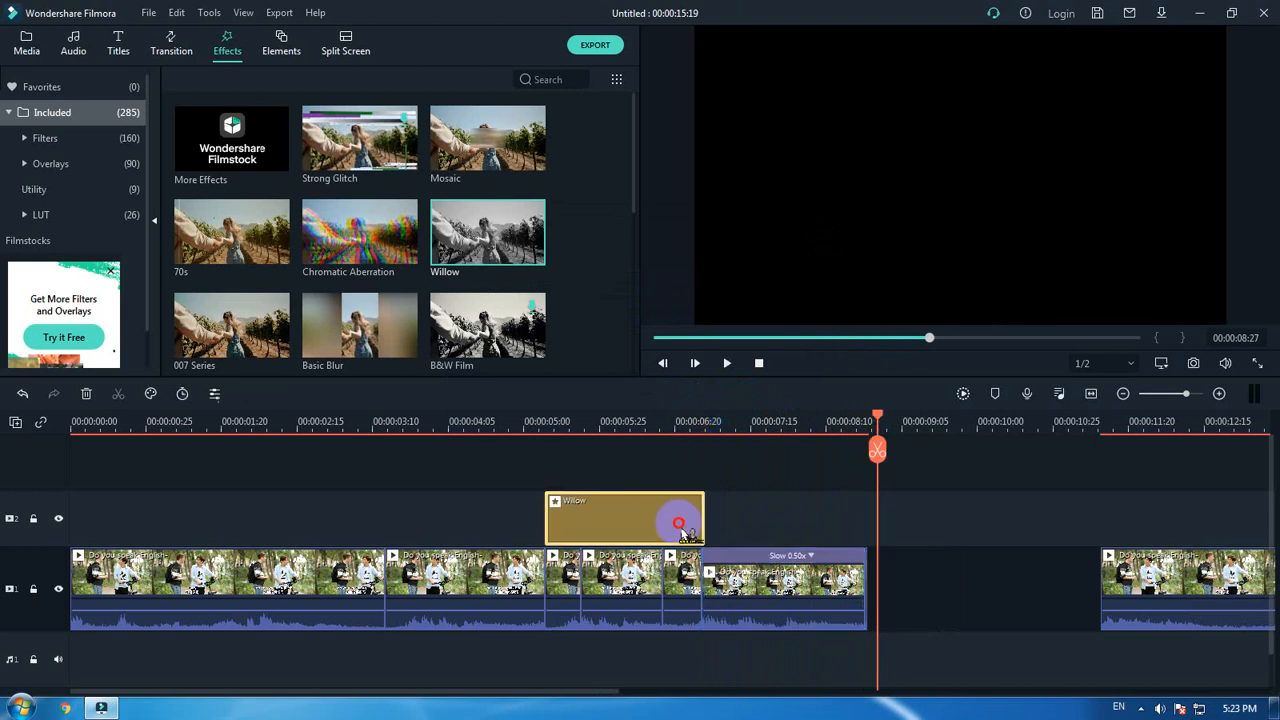
{"action": "left_click_drag", "start_coordinate": [705, 516], "coordinate": [866, 526]}
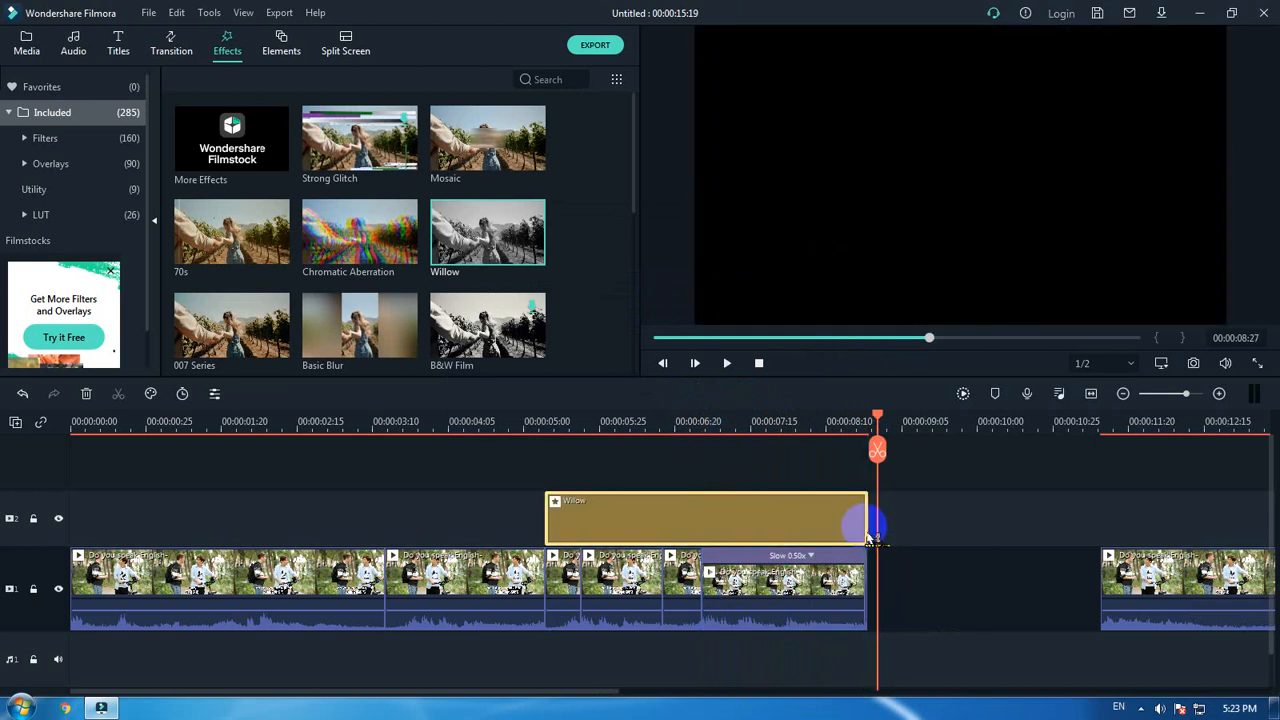
{"action": "left_click", "coordinate": [690, 426]}
{"action": "key", "text": "space"}
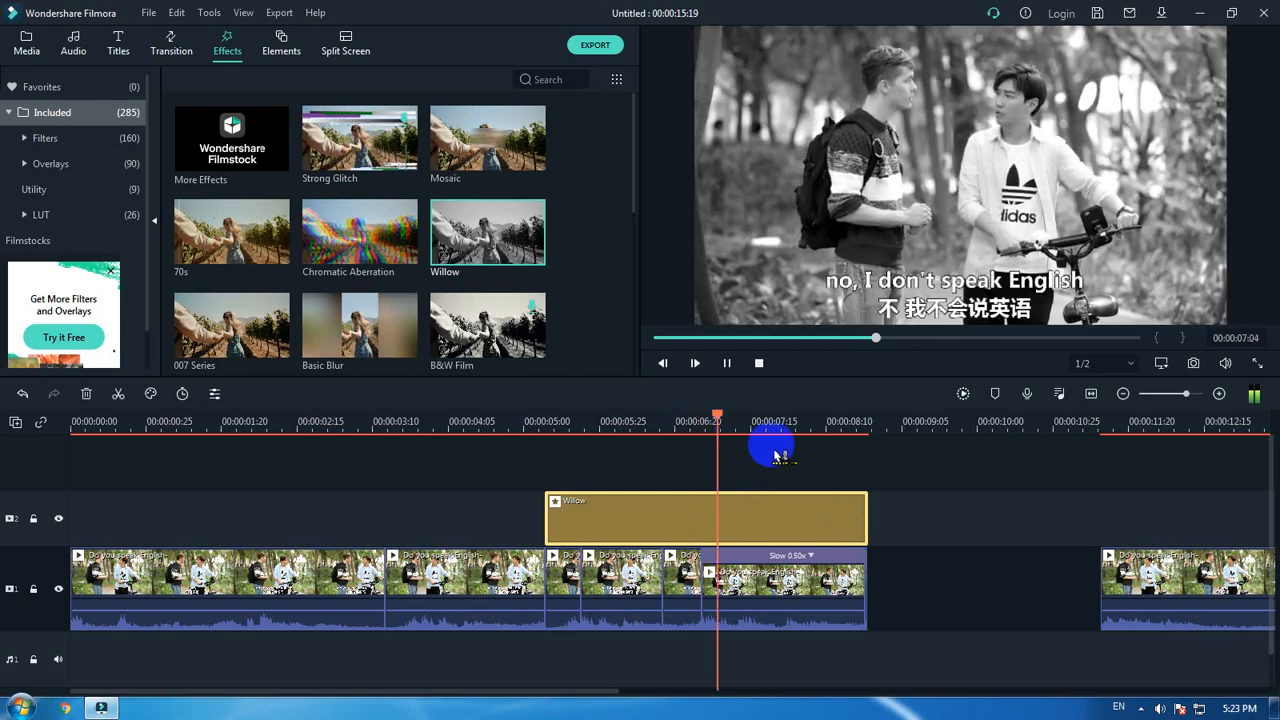
{"action": "left_click", "coordinate": [780, 645]}
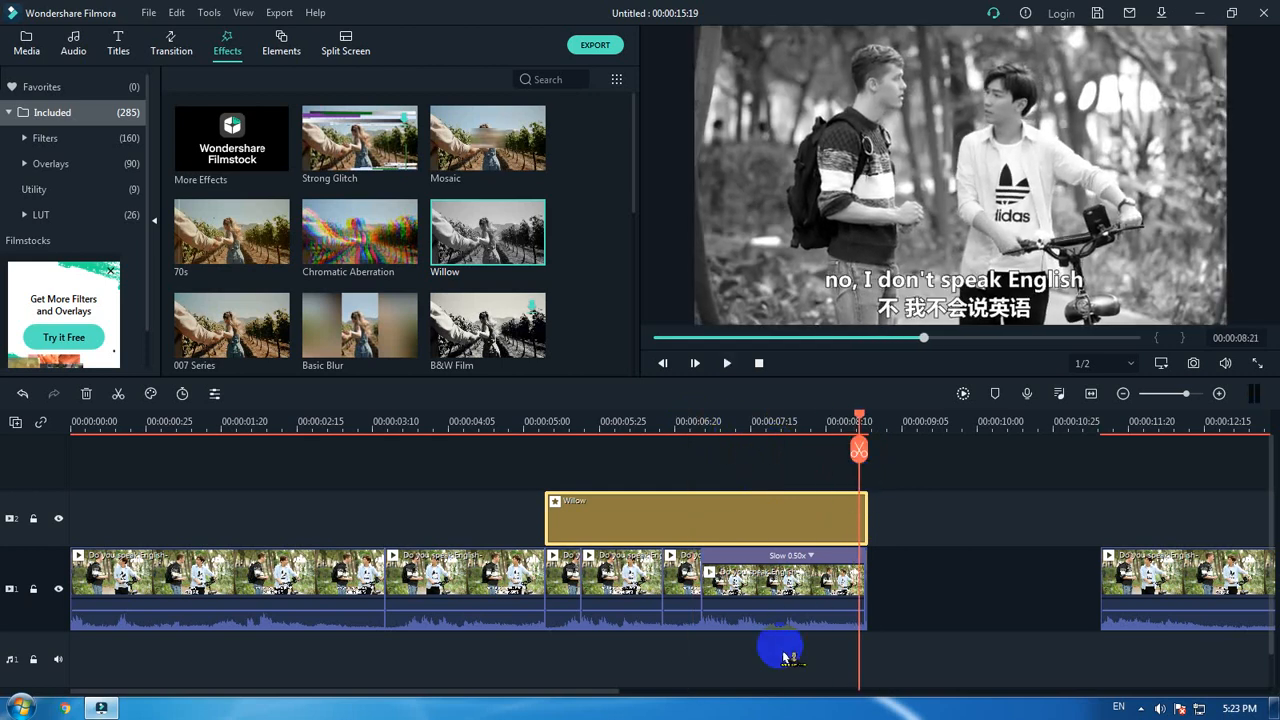
Move the final segment back against the end of the slowed piece to close the gap.
{"action": "left_click", "coordinate": [779, 556]}
{"action": "left_click", "coordinate": [950, 516]}
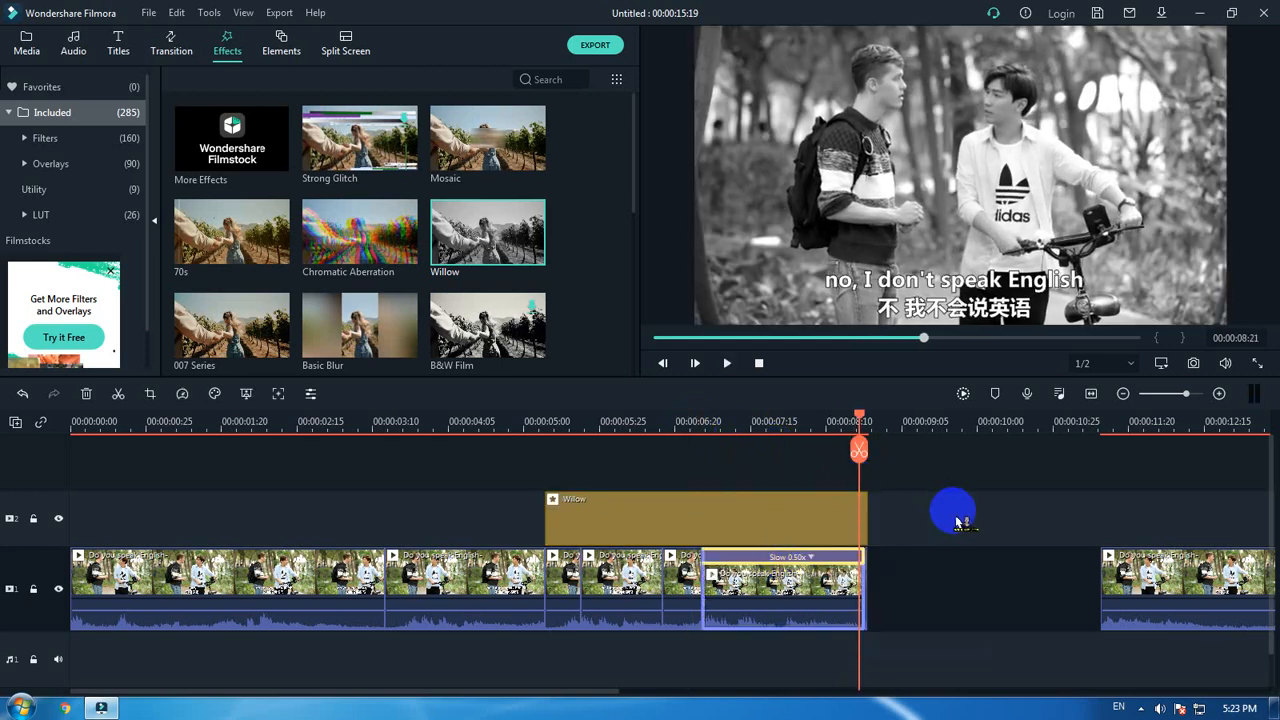
{"action": "left_click", "coordinate": [1142, 586]}
{"action": "left_click_drag", "start_coordinate": [1142, 586], "coordinate": [920, 600]}
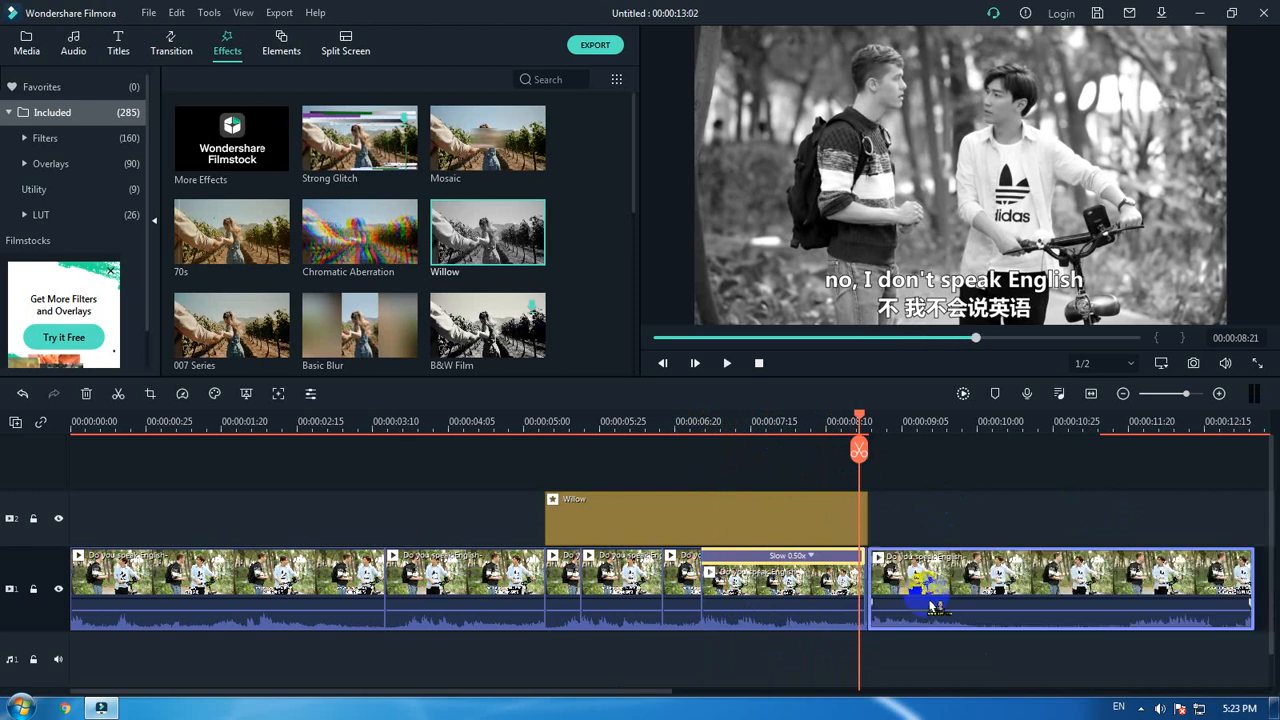
Set the slowed piece's custom speed to 0.59 with ripple editing kept on.
{"action": "left_click", "coordinate": [793, 590]}
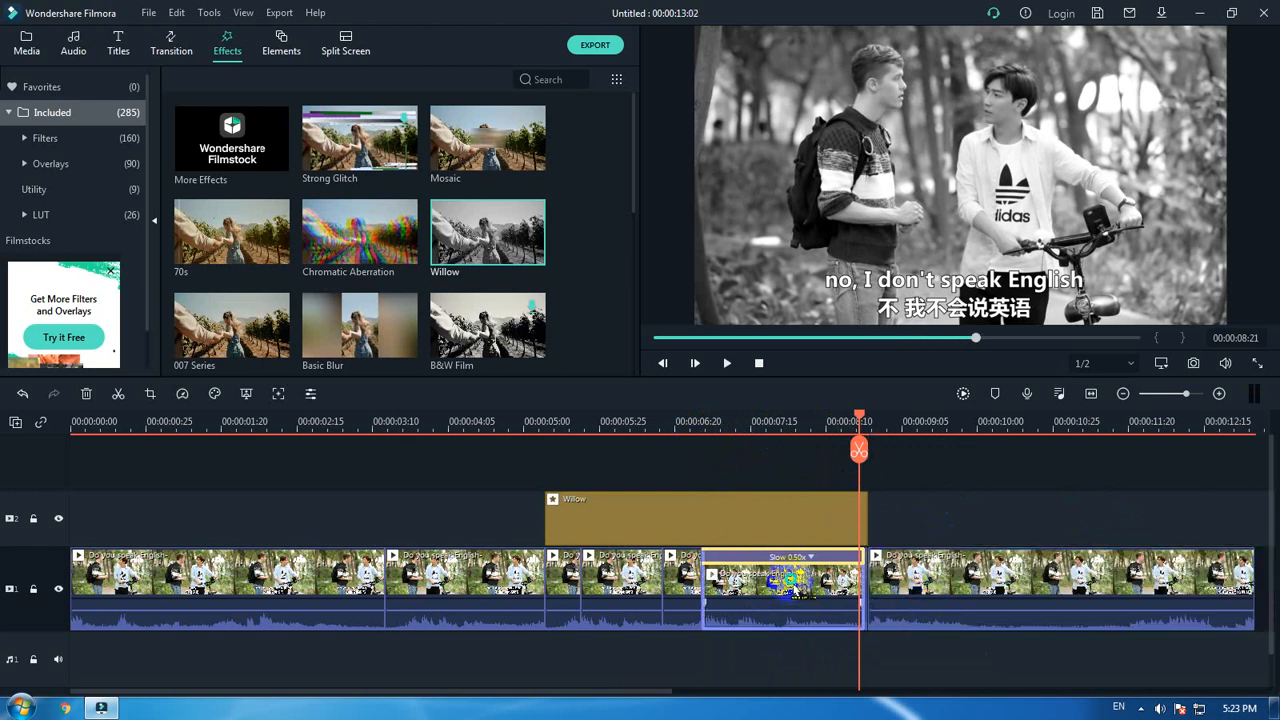
{"action": "right_click", "coordinate": [793, 586]}
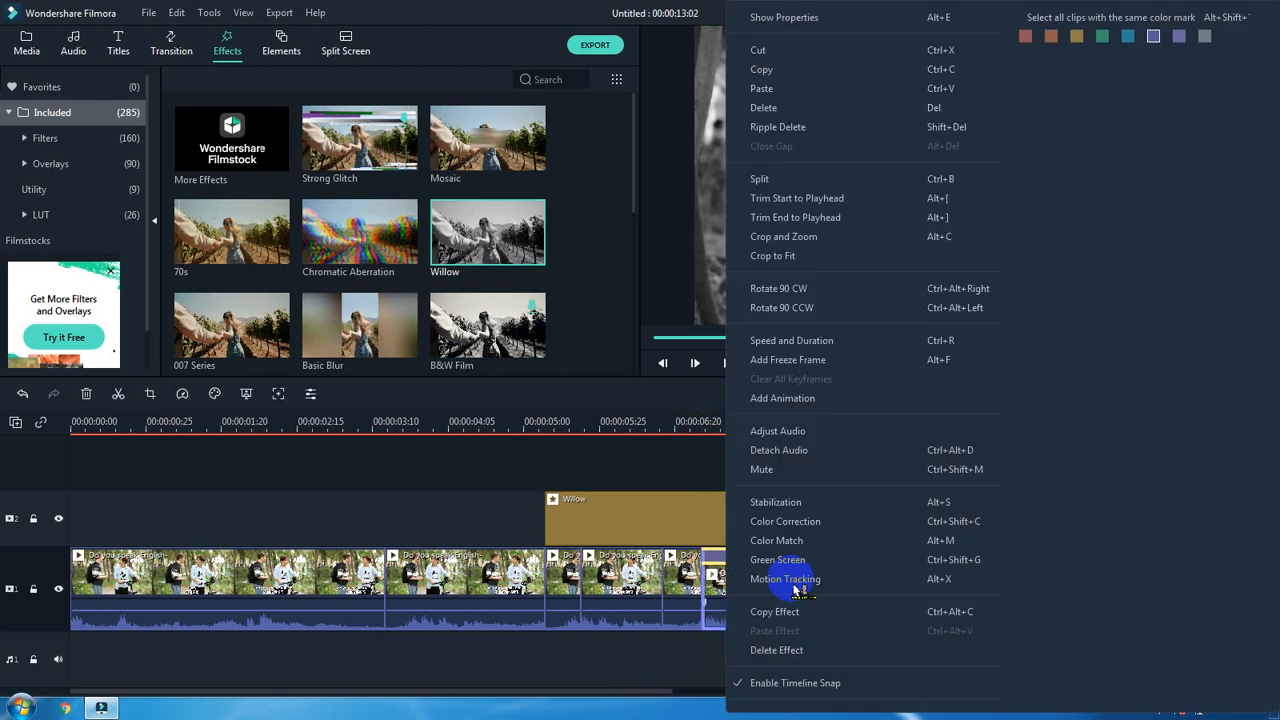
{"action": "left_click", "coordinate": [843, 340]}
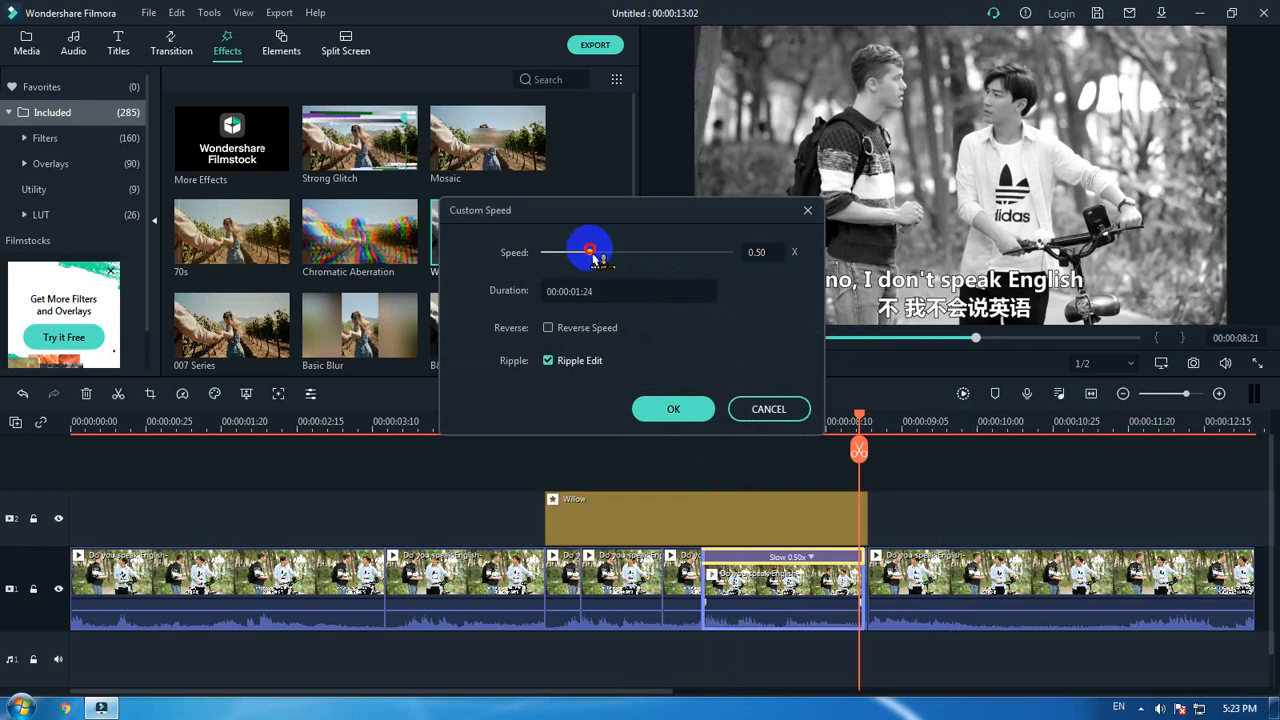
{"action": "left_click", "coordinate": [594, 251]}
{"action": "left_click", "coordinate": [595, 251]}
{"action": "left_click_drag", "start_coordinate": [591, 258], "coordinate": [601, 259]}
{"action": "left_click", "coordinate": [686, 407]}
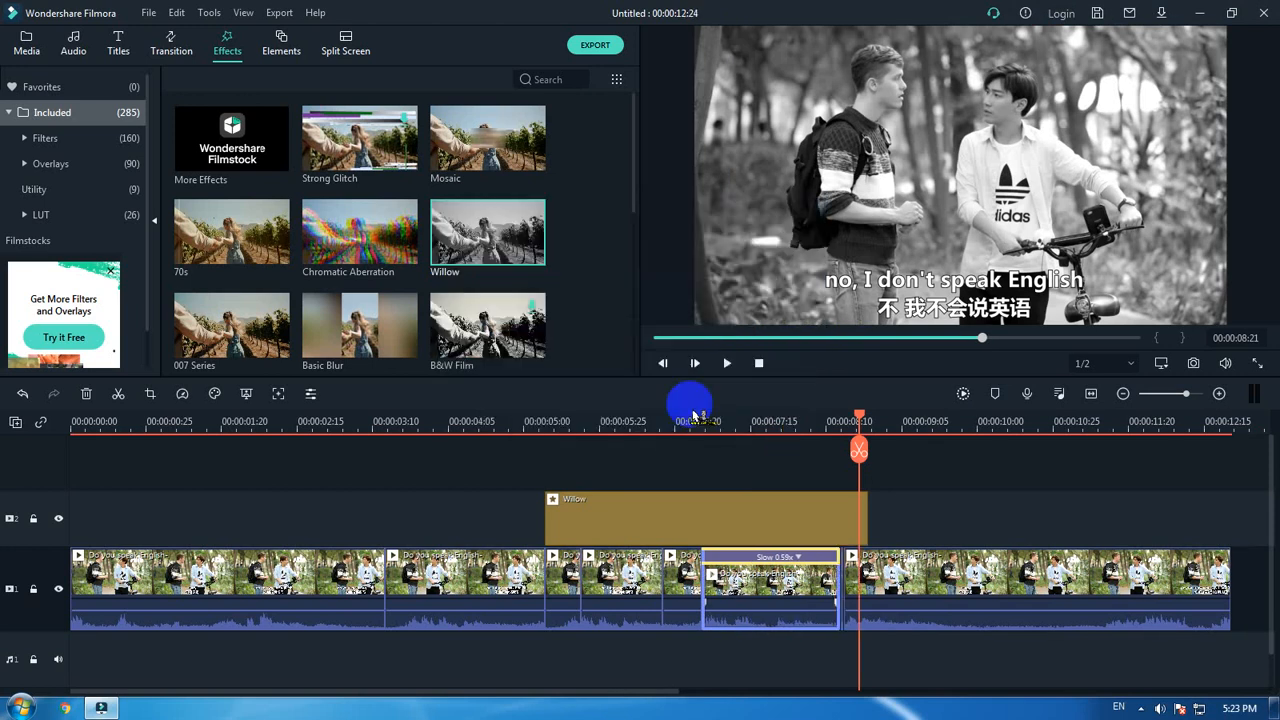
Play the timeline from 00:00:06:22 through the slowed piece to the end of the Willow effect.
{"action": "left_click", "coordinate": [680, 421]}
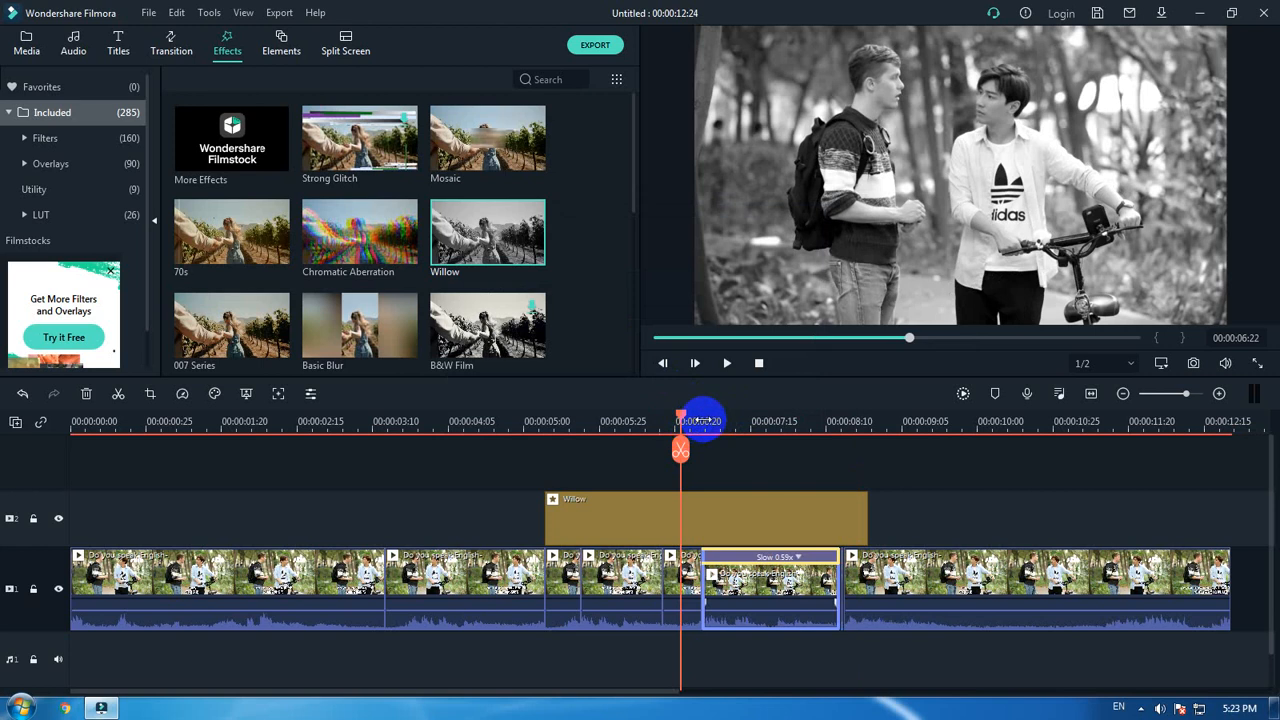
{"action": "key", "text": "space"}
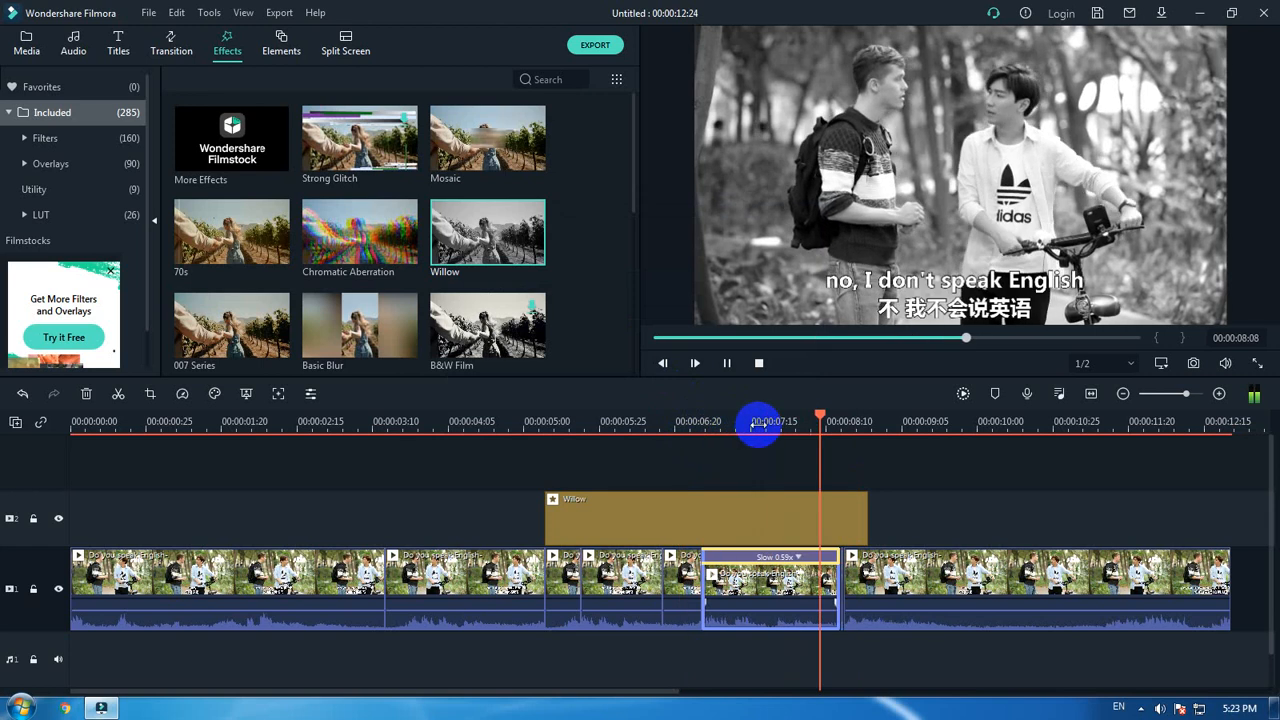
{"action": "key", "text": "space"}
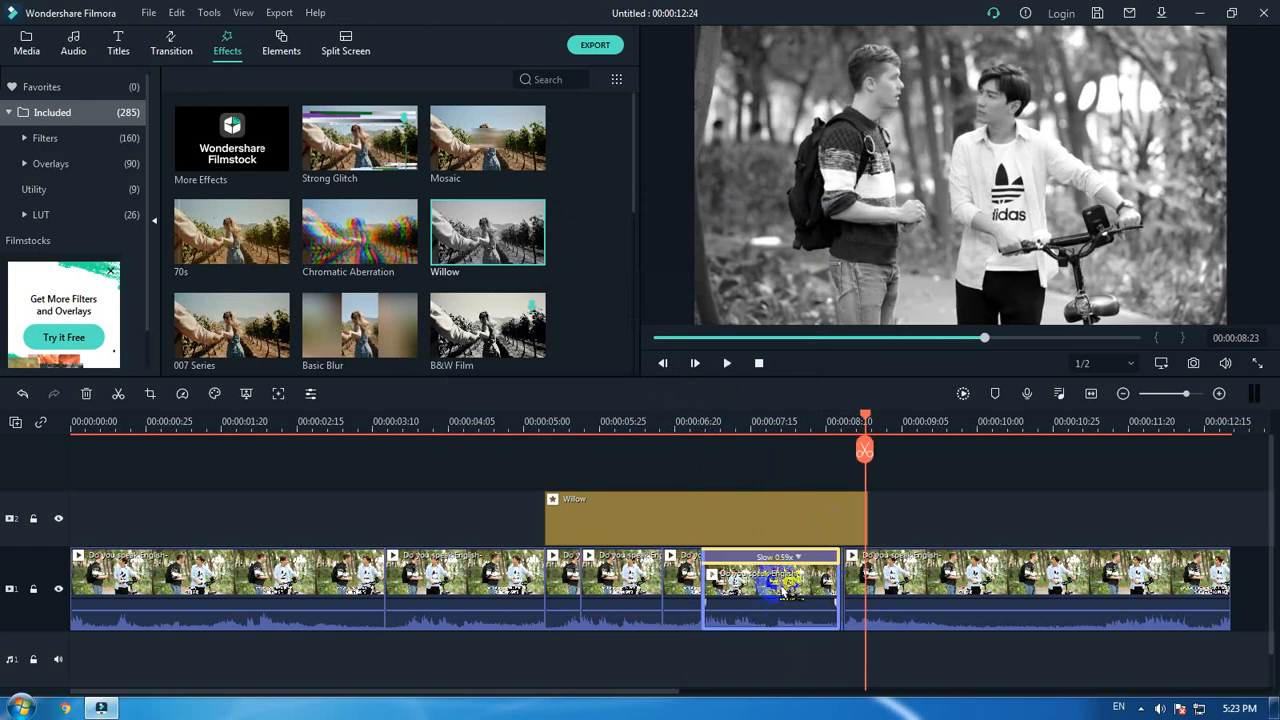
Shorten the Willow effect so it ends together with the slowed piece.
{"action": "left_click", "coordinate": [840, 515]}
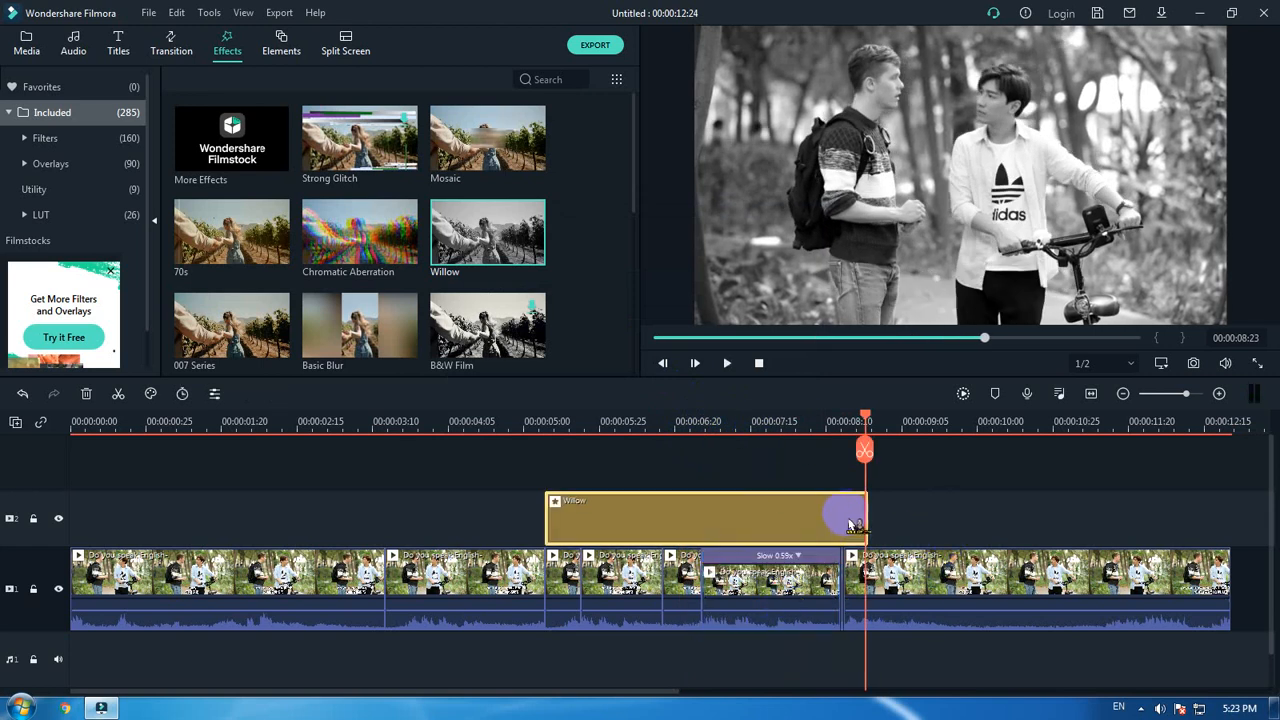
{"action": "left_click_drag", "start_coordinate": [868, 519], "coordinate": [840, 520]}
{"action": "key", "text": "ctrl+z"}
In the slowed piece's Pan & Zoom settings, shrink the start frame to 1103 x 620 and place it around both men's upper bodies.
{"action": "left_click", "coordinate": [745, 425]}
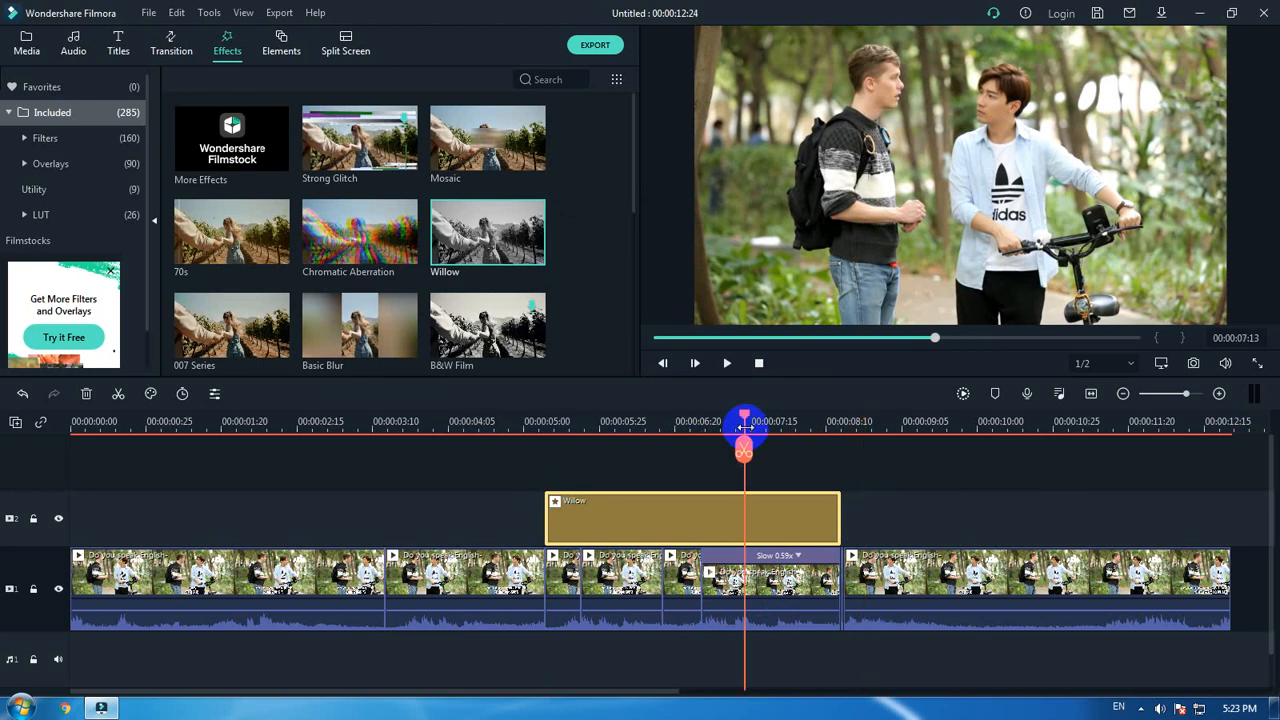
{"action": "left_click", "coordinate": [788, 578]}
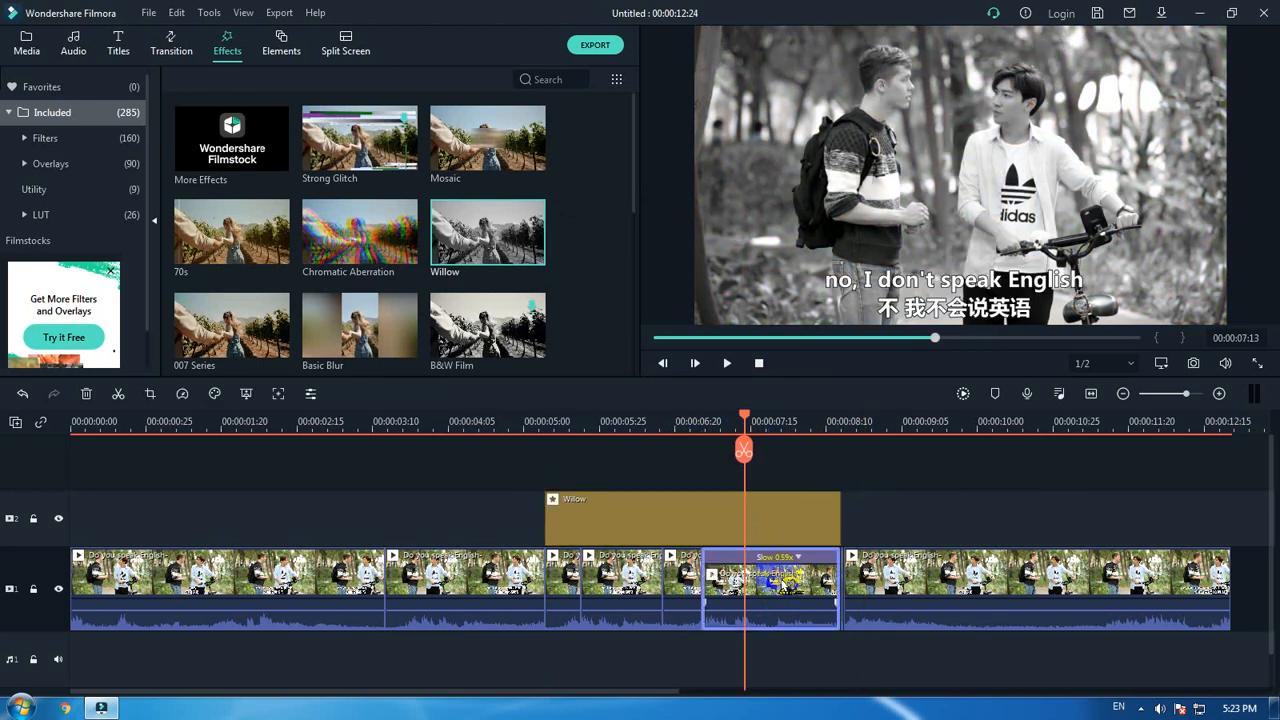
{"action": "right_click", "coordinate": [794, 585]}
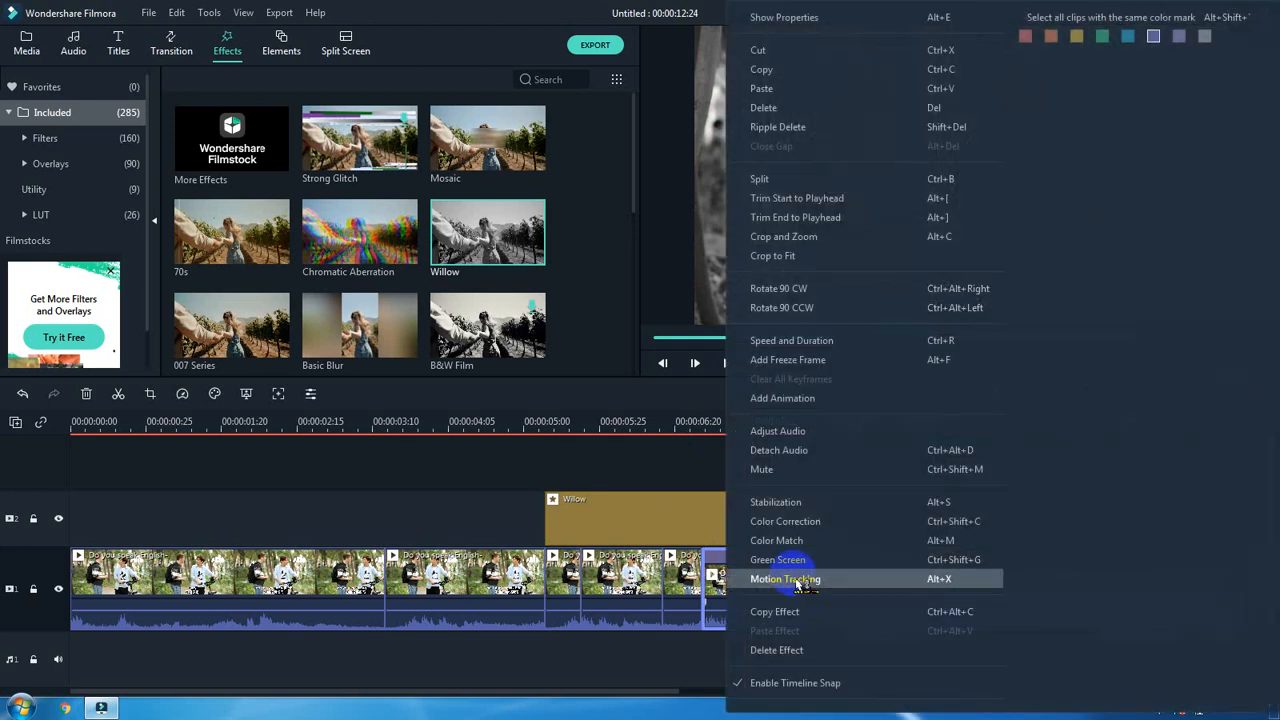
{"action": "left_click", "coordinate": [898, 237]}
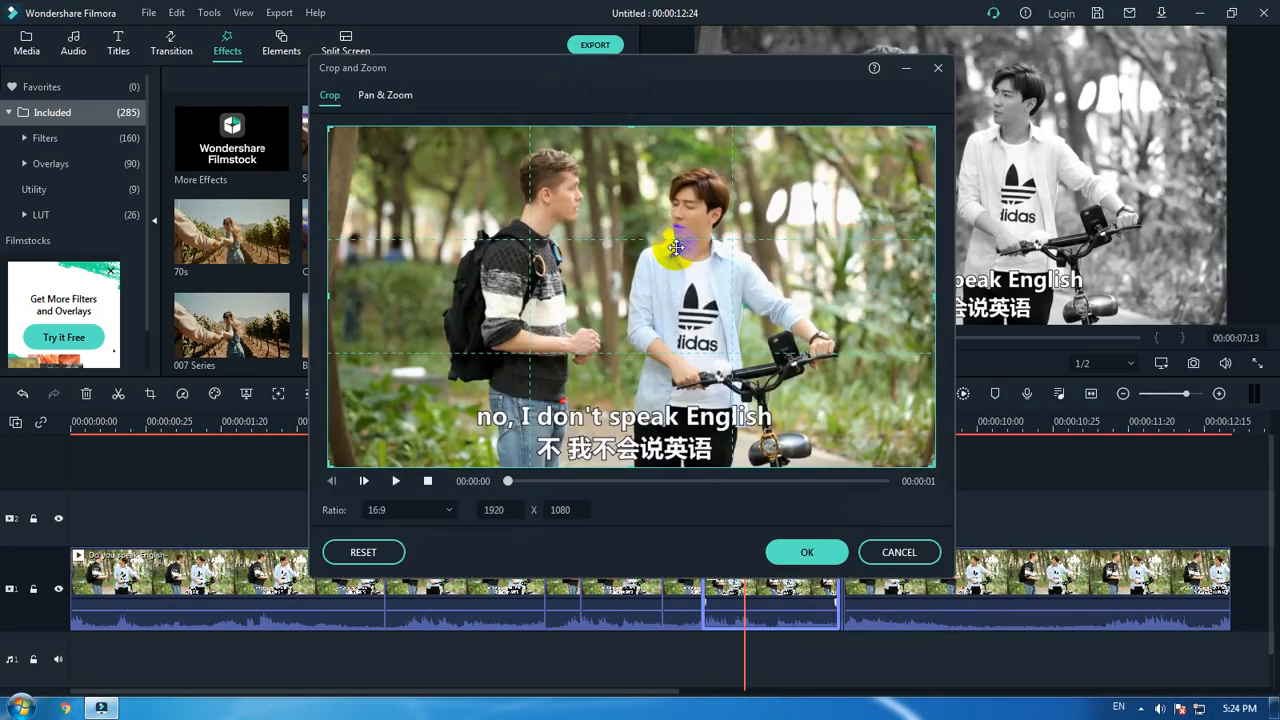
{"action": "left_click", "coordinate": [400, 104]}
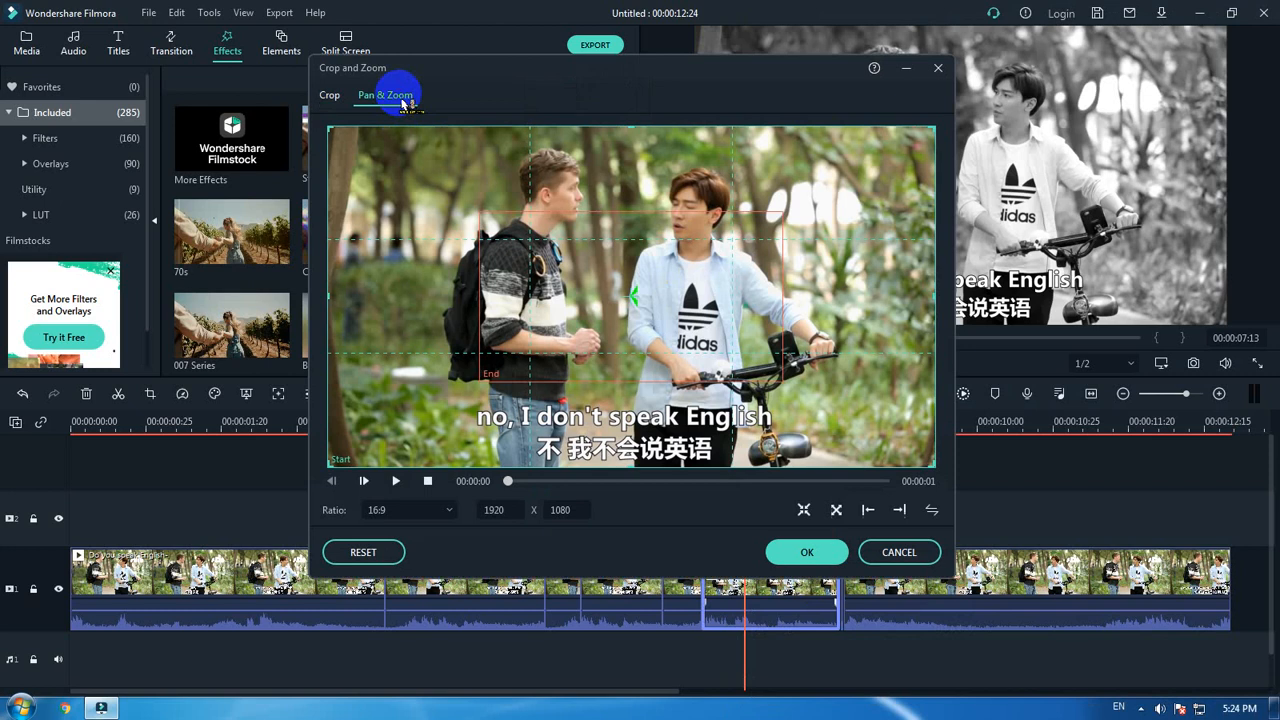
{"action": "left_click", "coordinate": [724, 206]}
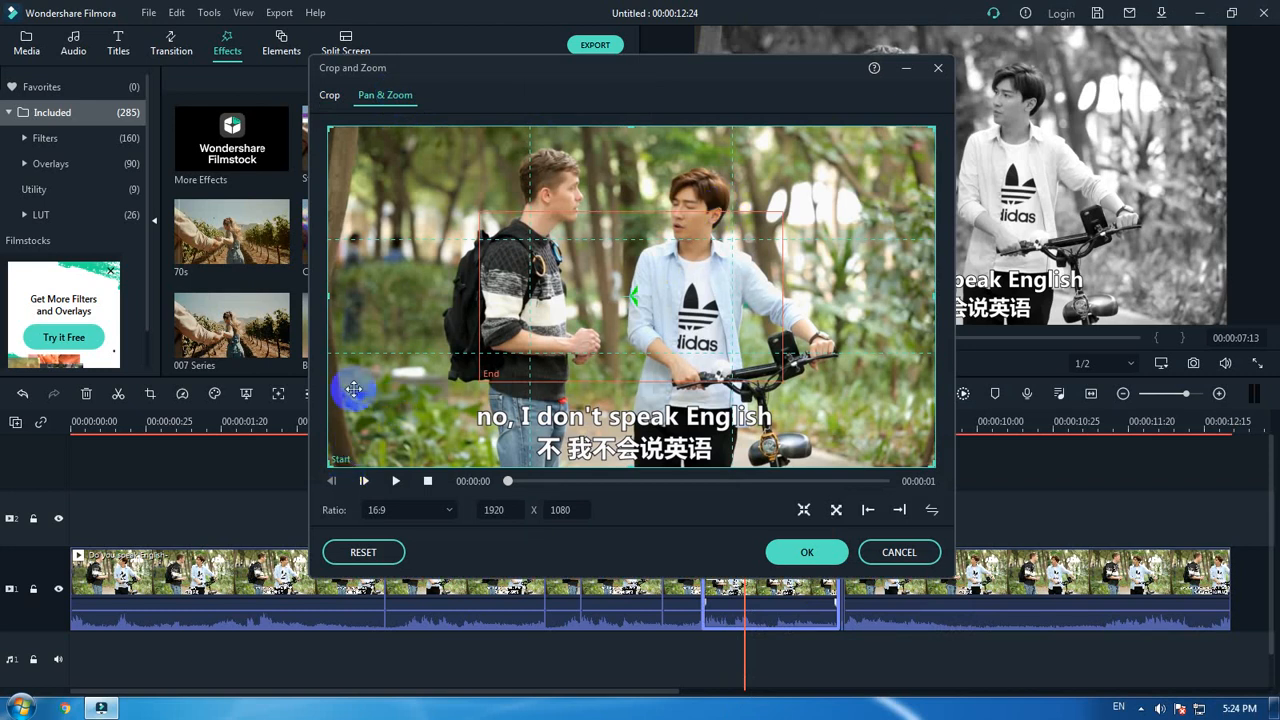
{"action": "left_click", "coordinate": [660, 294]}
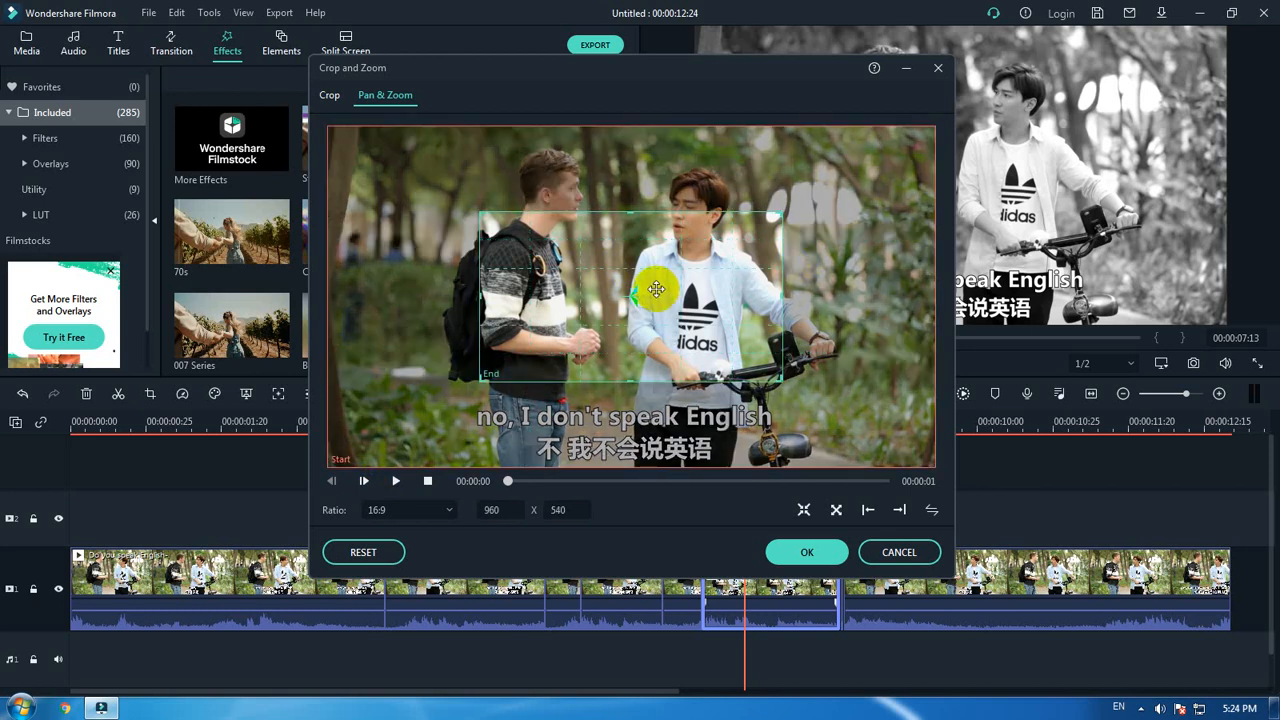
{"action": "left_click", "coordinate": [440, 393]}
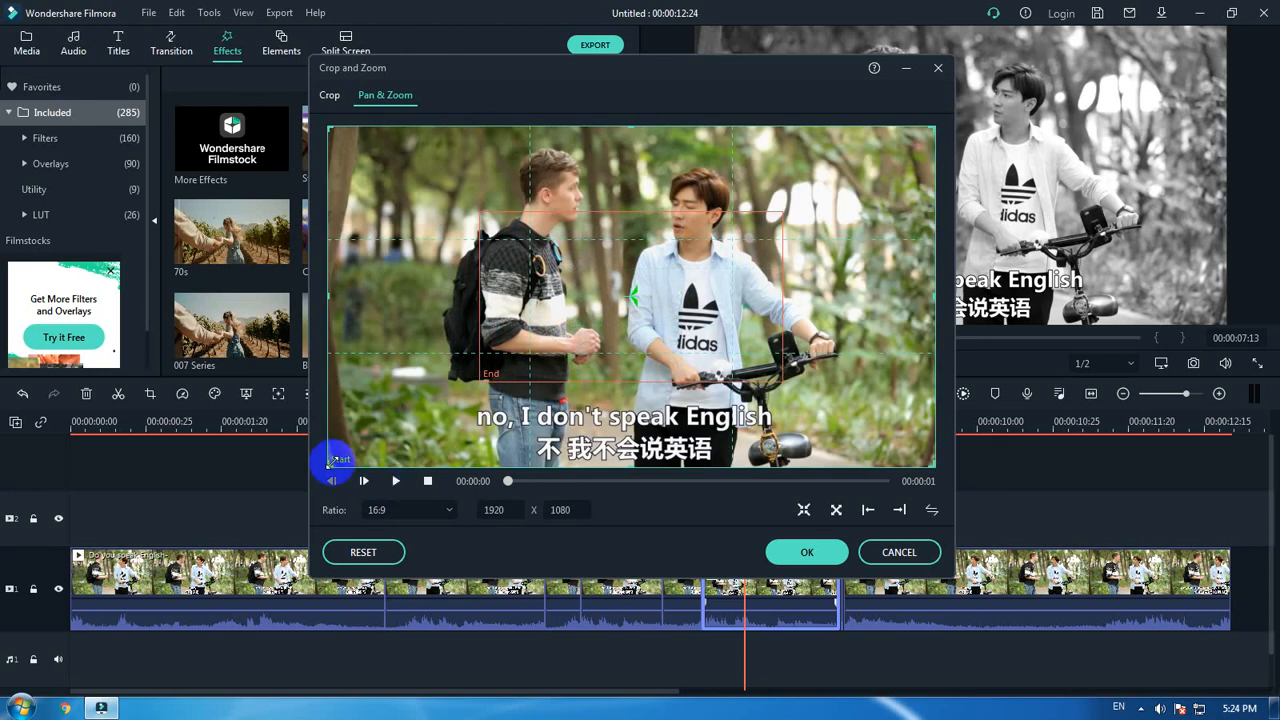
{"action": "left_click_drag", "start_coordinate": [331, 463], "coordinate": [588, 312]}
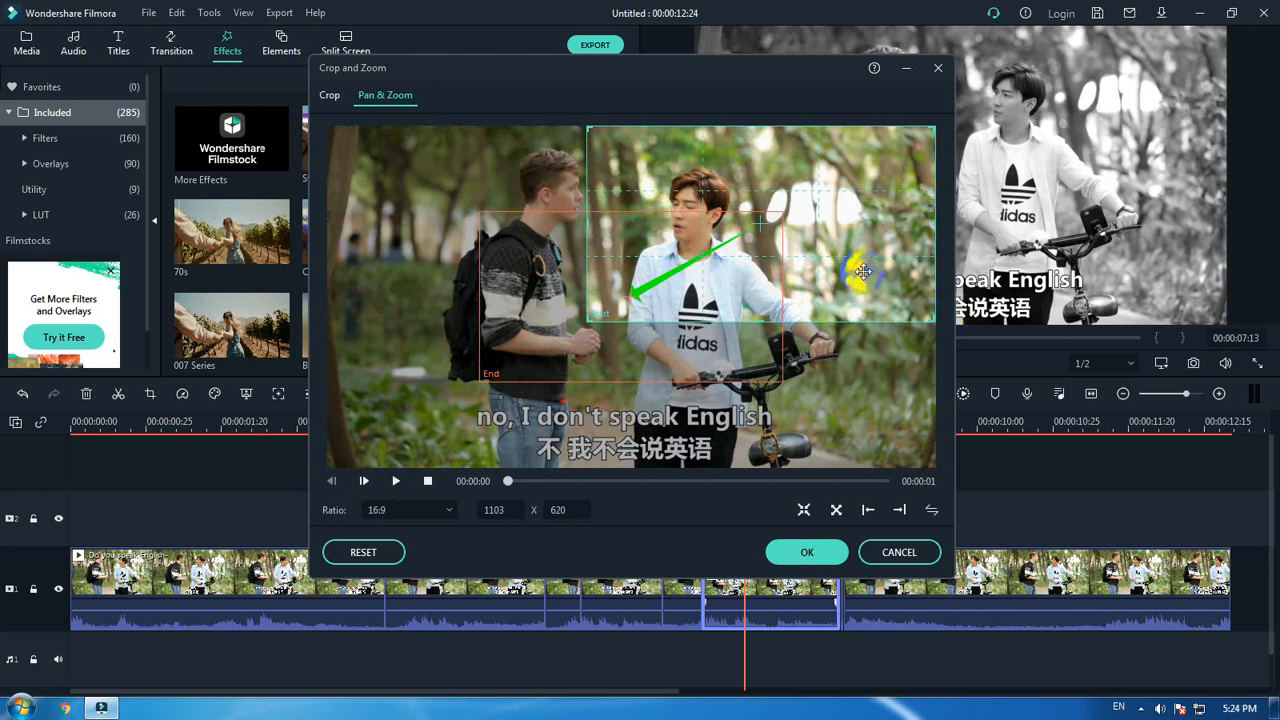
{"action": "left_click_drag", "start_coordinate": [865, 263], "coordinate": [788, 260]}
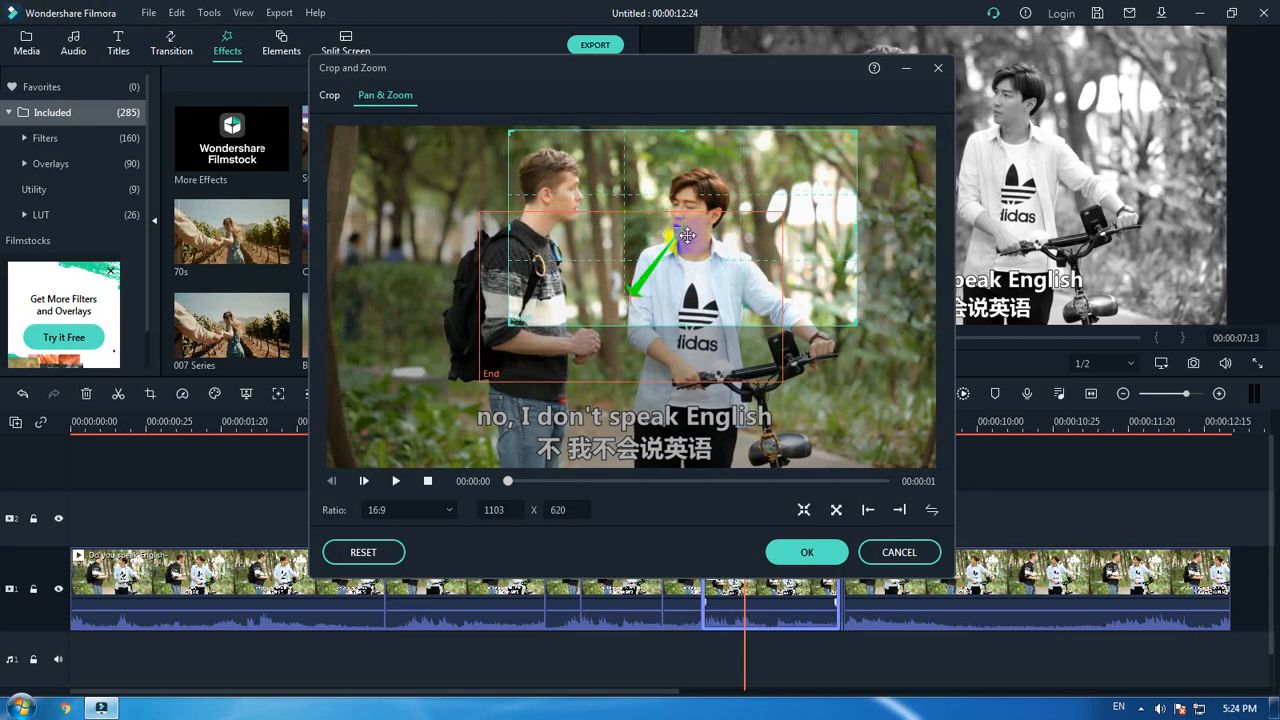
Shrink the Pan & Zoom end frame to 131 x 74 over the mouth of the man with the bicycle.
{"action": "left_click", "coordinate": [576, 362]}
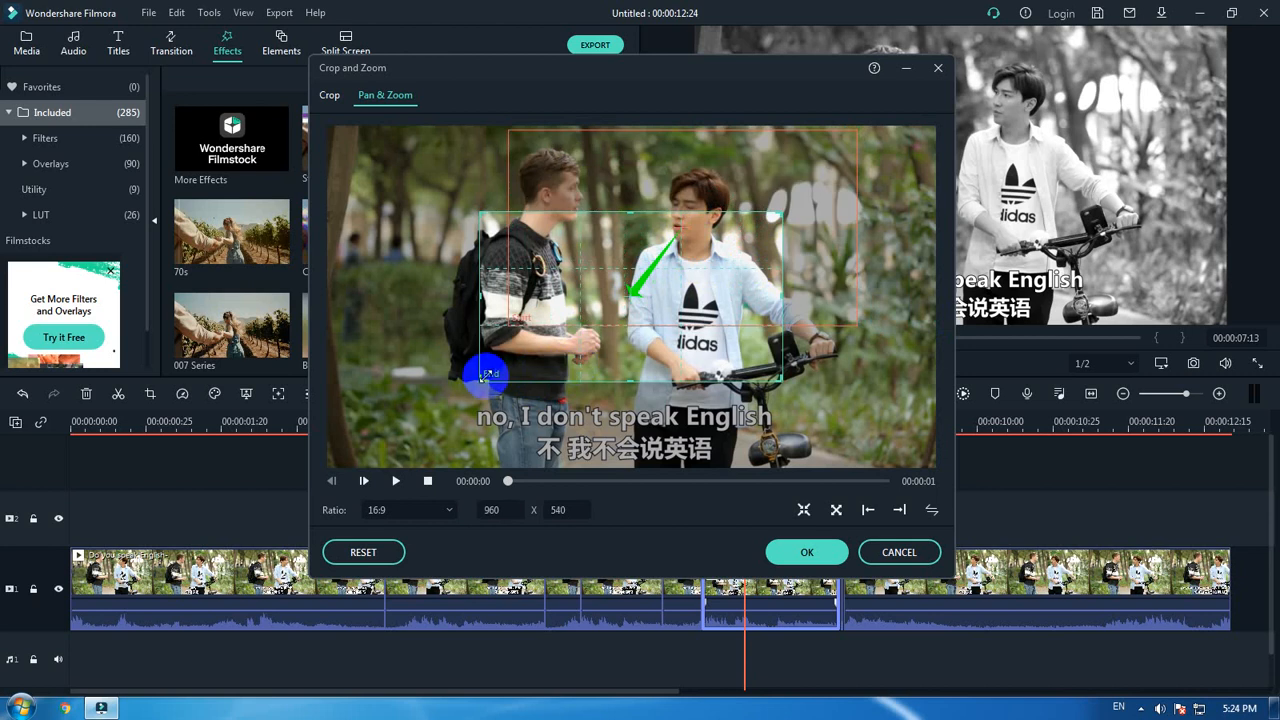
{"action": "left_click_drag", "start_coordinate": [486, 377], "coordinate": [660, 251]}
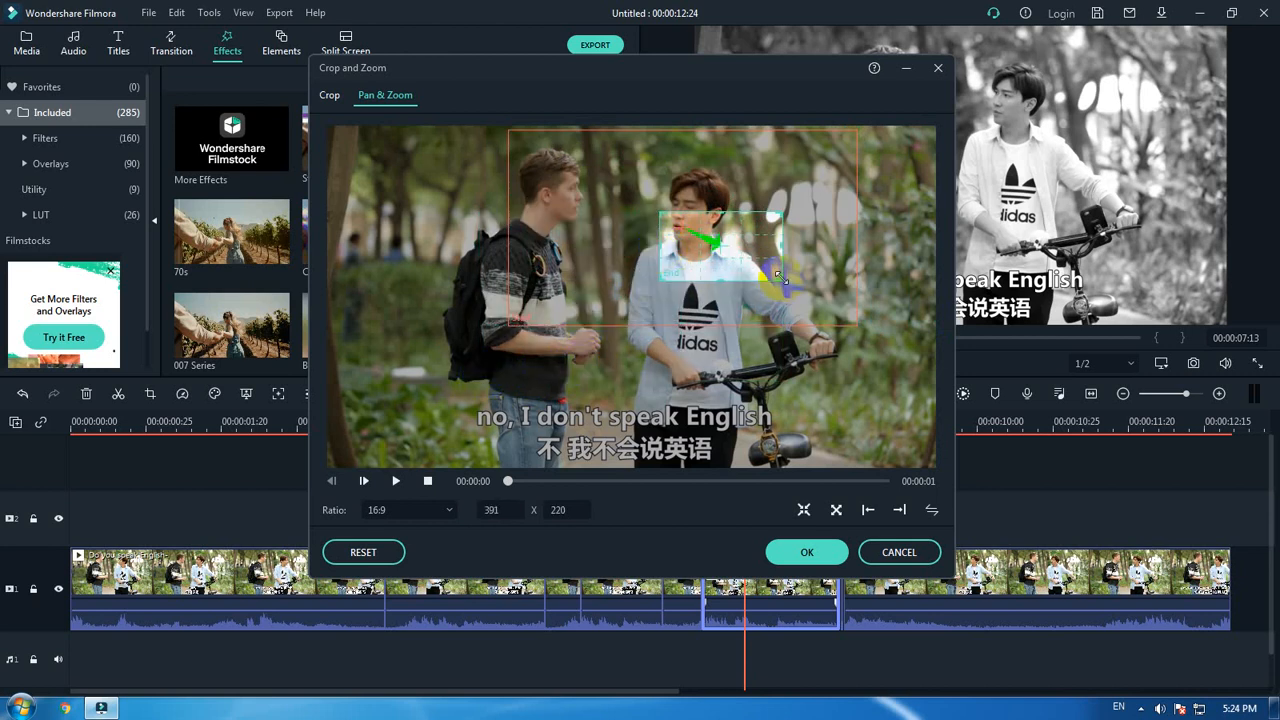
{"action": "left_click_drag", "start_coordinate": [781, 277], "coordinate": [705, 247]}
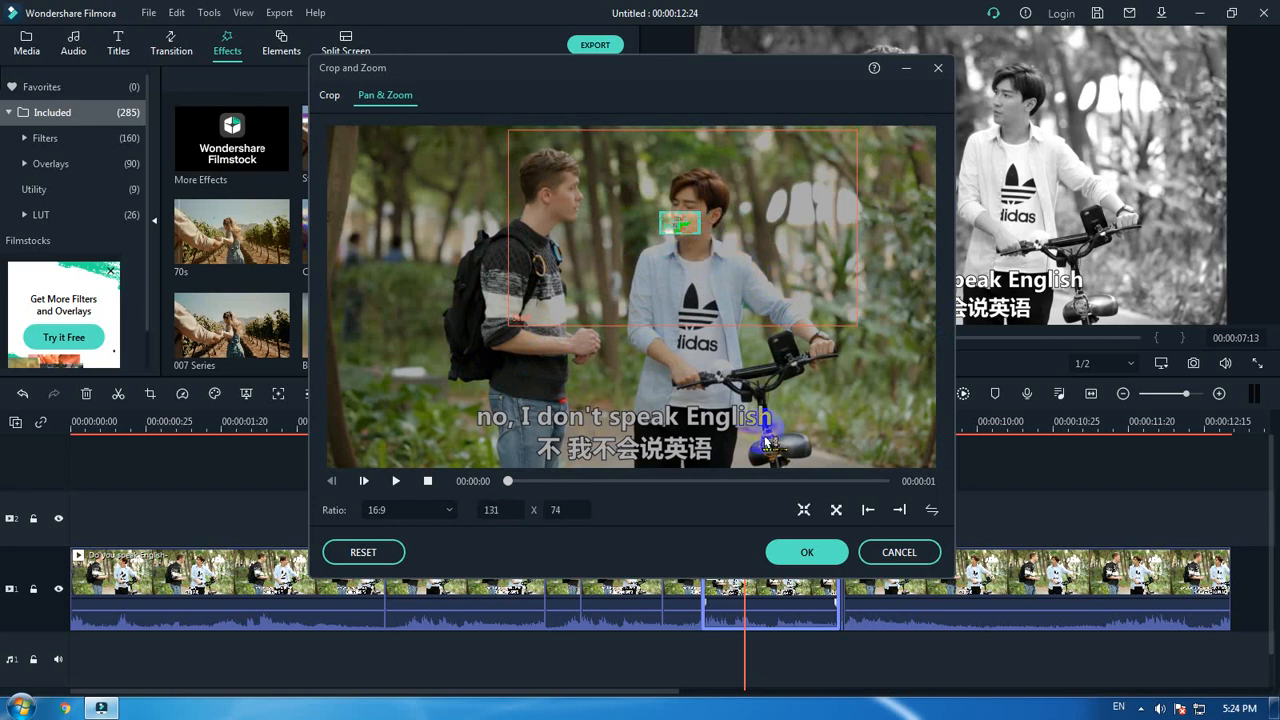
Apply the Pan & Zoom frames to the slowed piece and play the timeline from 00:00:06:18 past the Willow effect's end.
{"action": "left_click", "coordinate": [803, 556]}
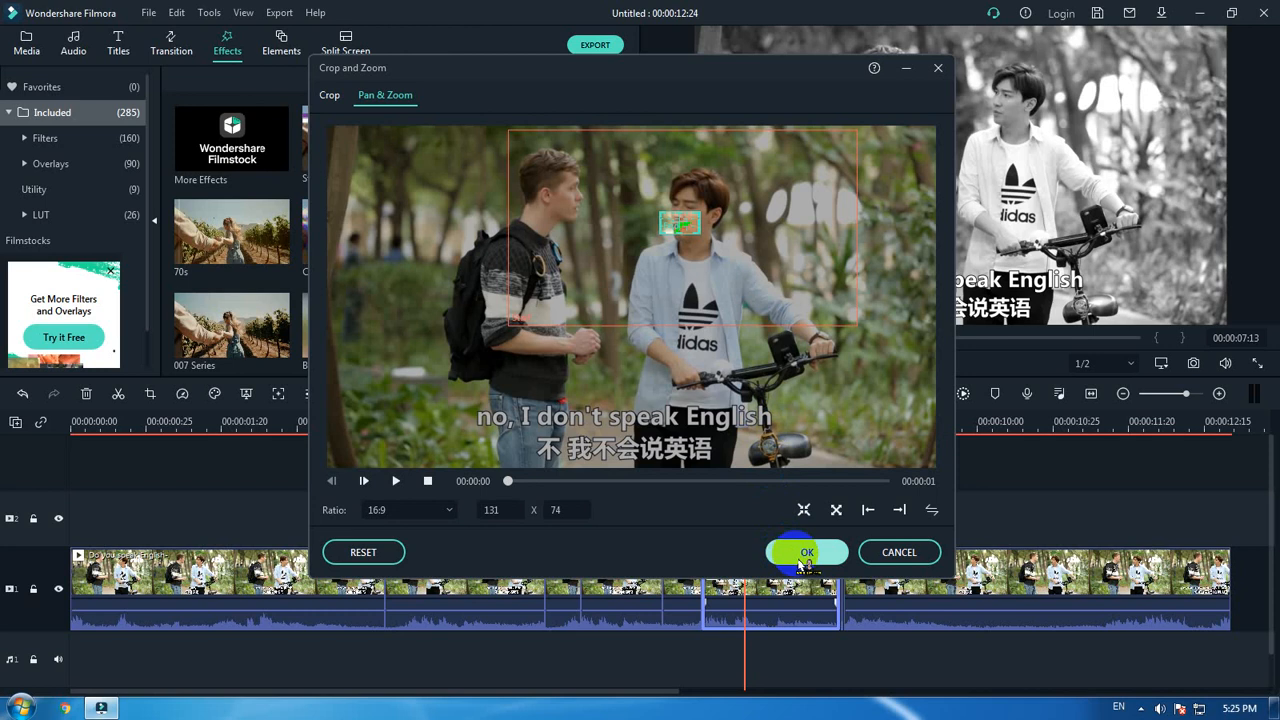
{"action": "left_click", "coordinate": [803, 556]}
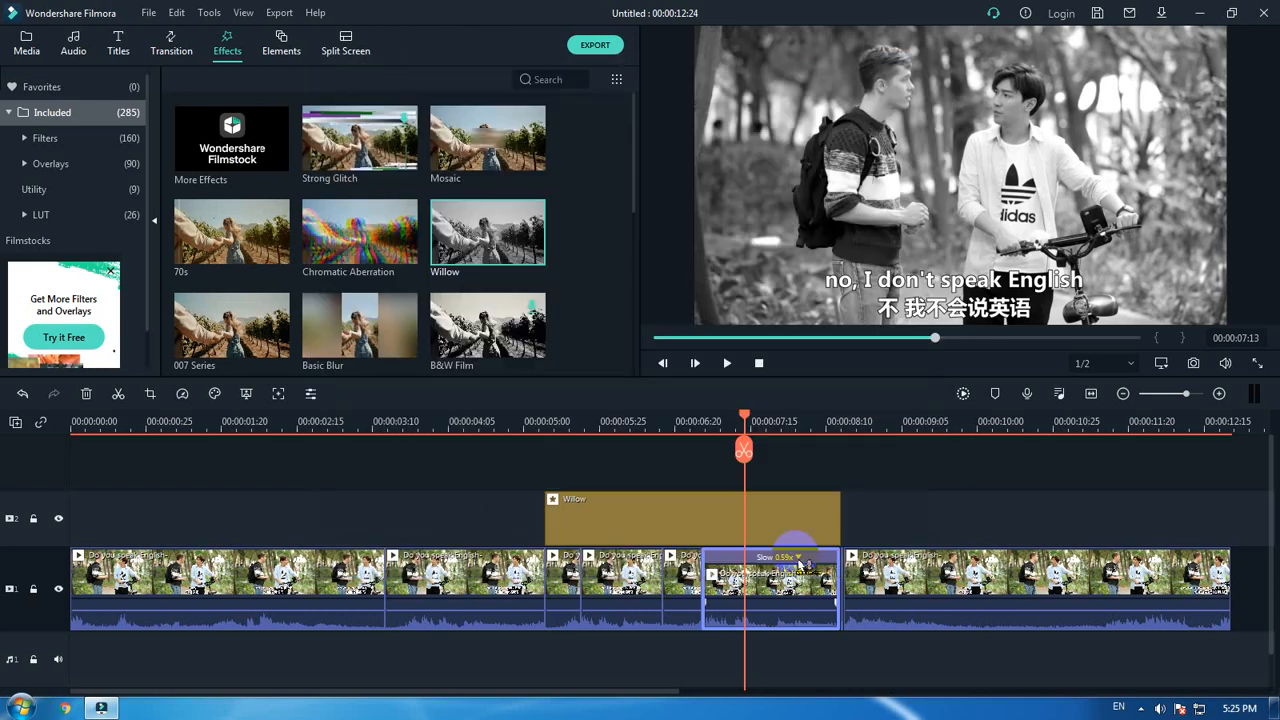
{"action": "left_click", "coordinate": [668, 423]}
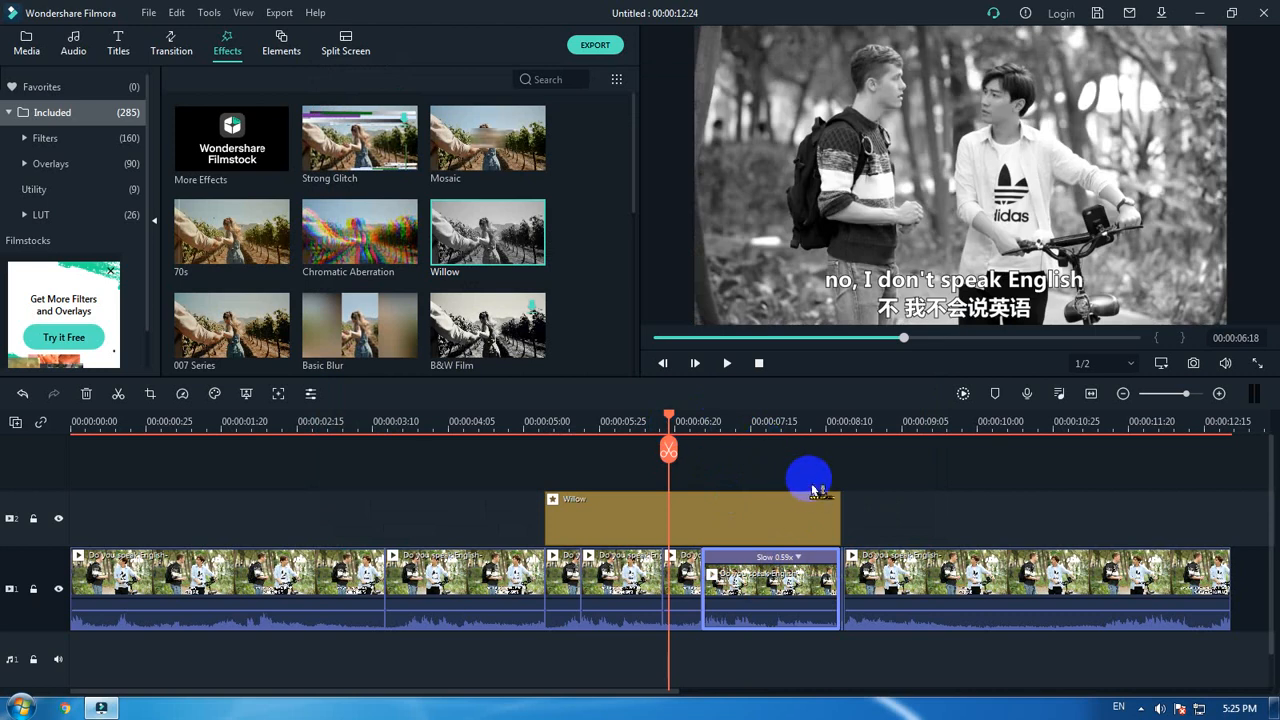
{"action": "key", "text": "space"}
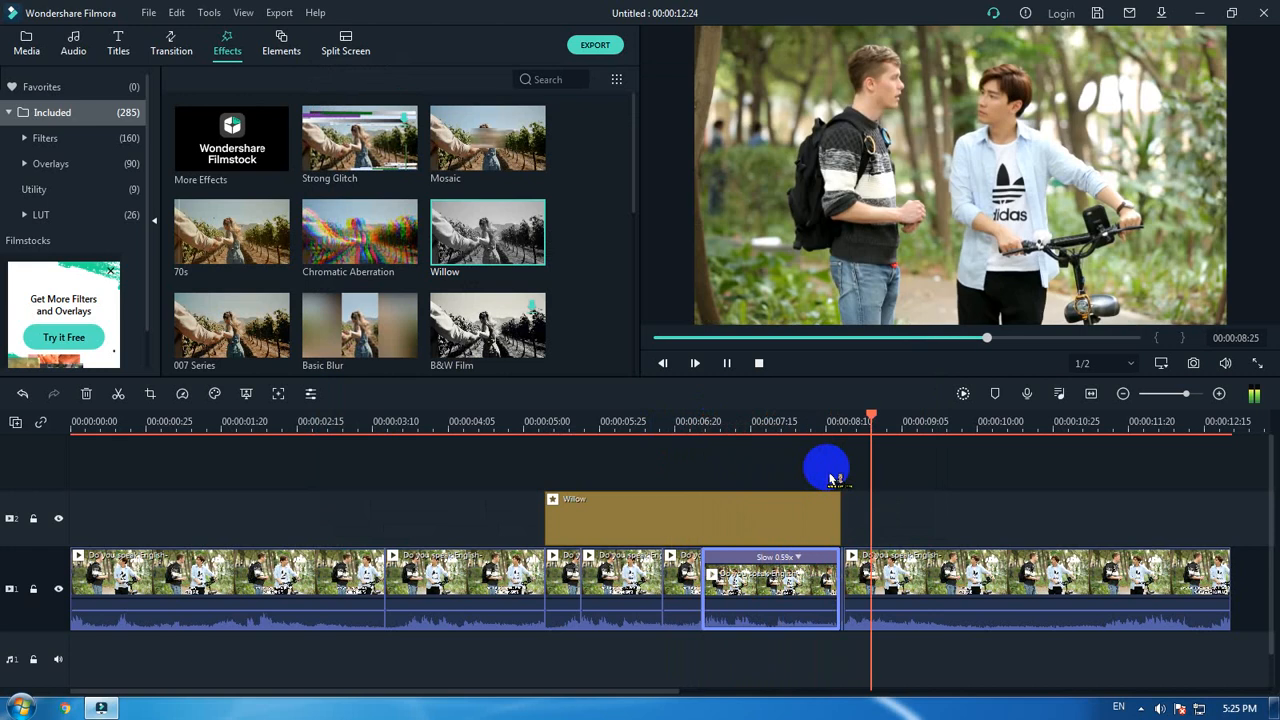
{"action": "key", "text": "space"}
Replay the zoomed slow-motion piece from 00:00:06:04, and again from well before the Willow effect until 00:00:09:00.
{"action": "left_click", "coordinate": [628, 425]}
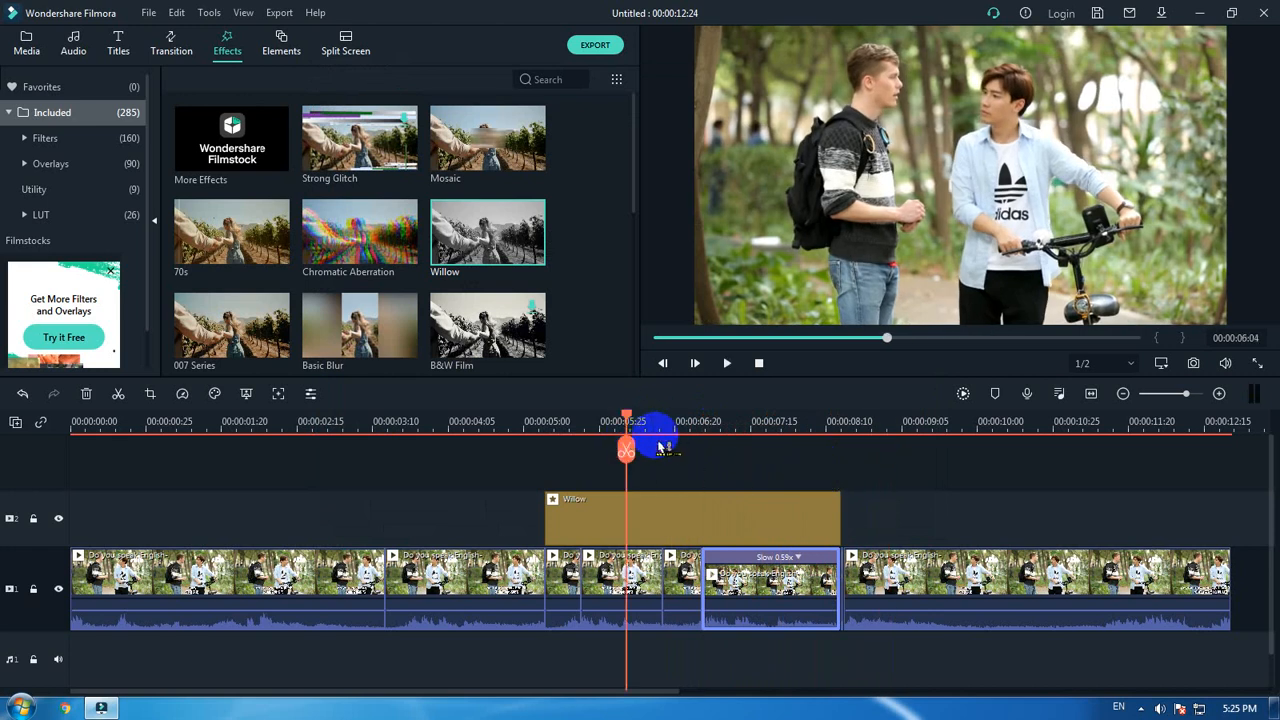
{"action": "key", "text": "space"}
{"action": "key", "text": "space"}
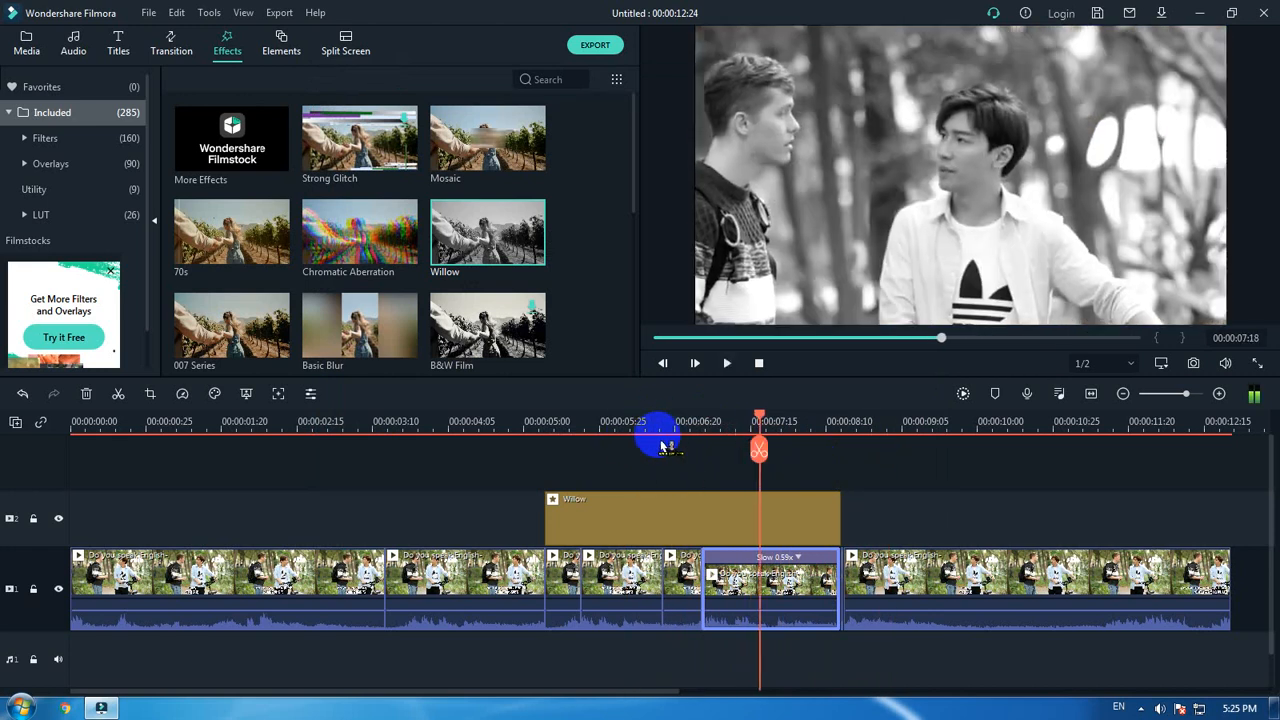
{"action": "left_click", "coordinate": [461, 420]}
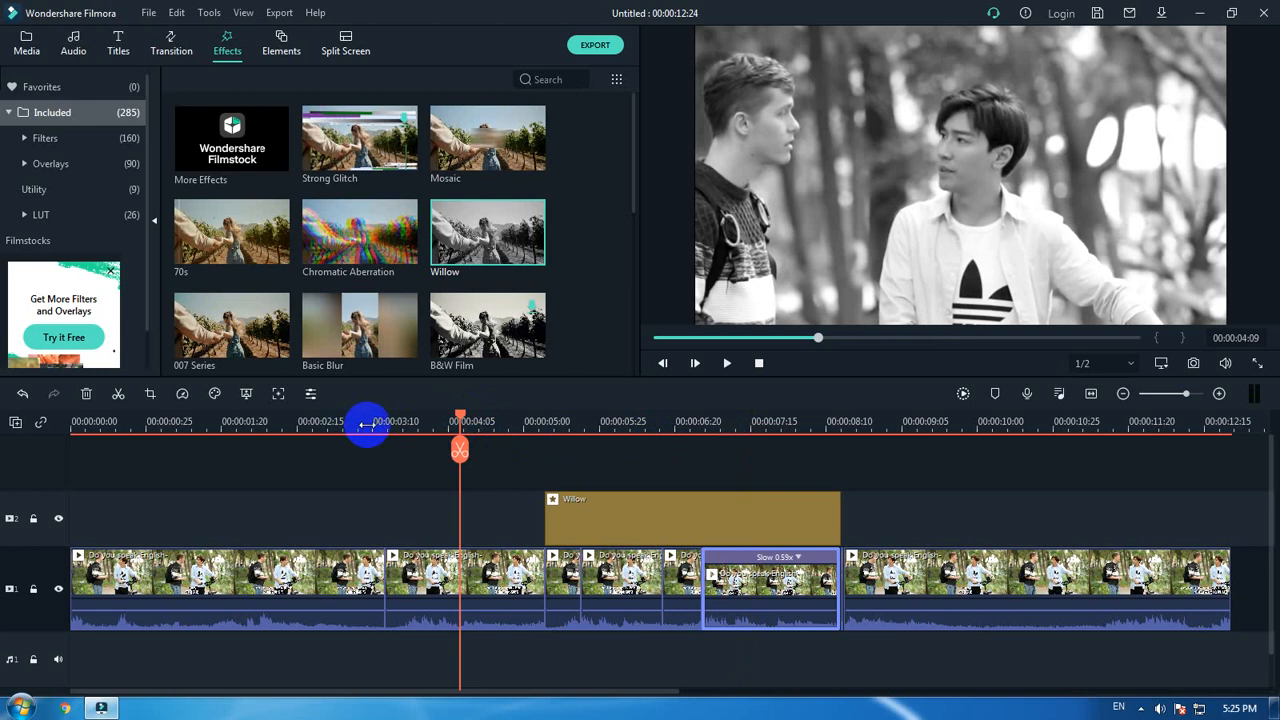
{"action": "left_click", "coordinate": [364, 424]}
{"action": "key", "text": "space"}
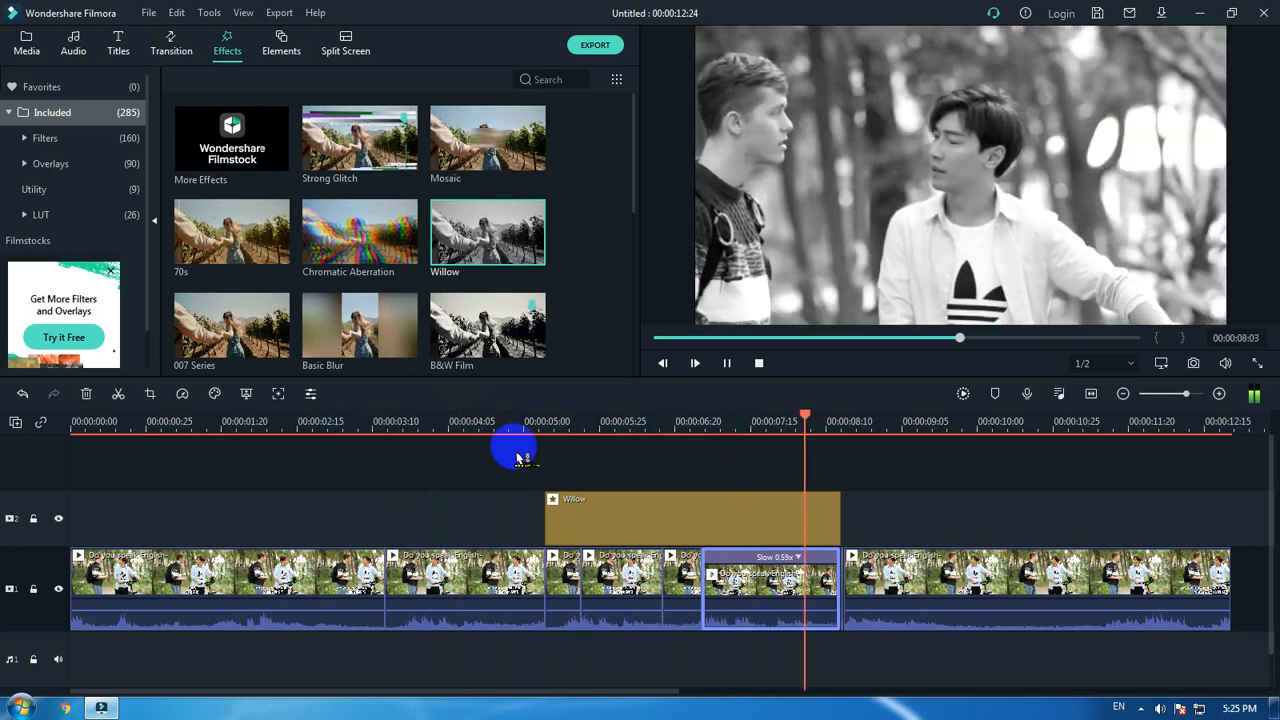
{"action": "key", "text": "space"}
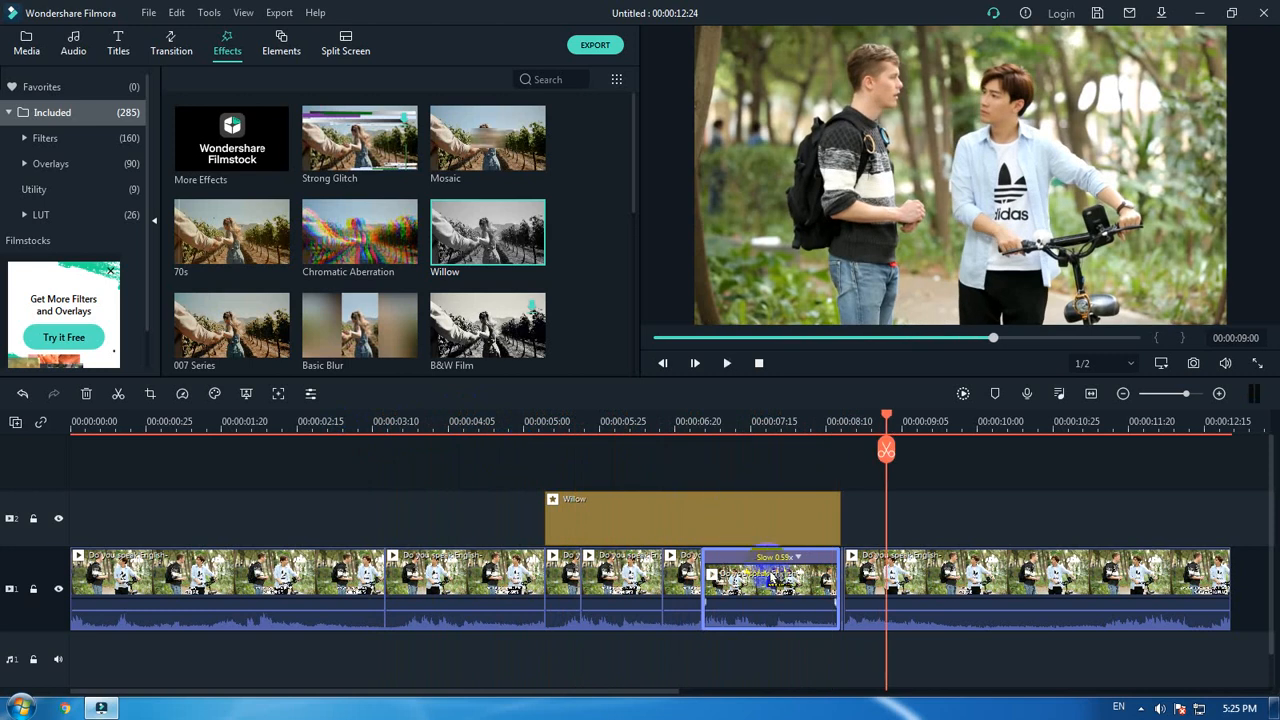
Move the last clip to start just after 00:00:10:00 and remove the leftover sliver directly behind the slowed piece.
{"action": "left_click_drag", "start_coordinate": [955, 575], "coordinate": [1103, 565]}
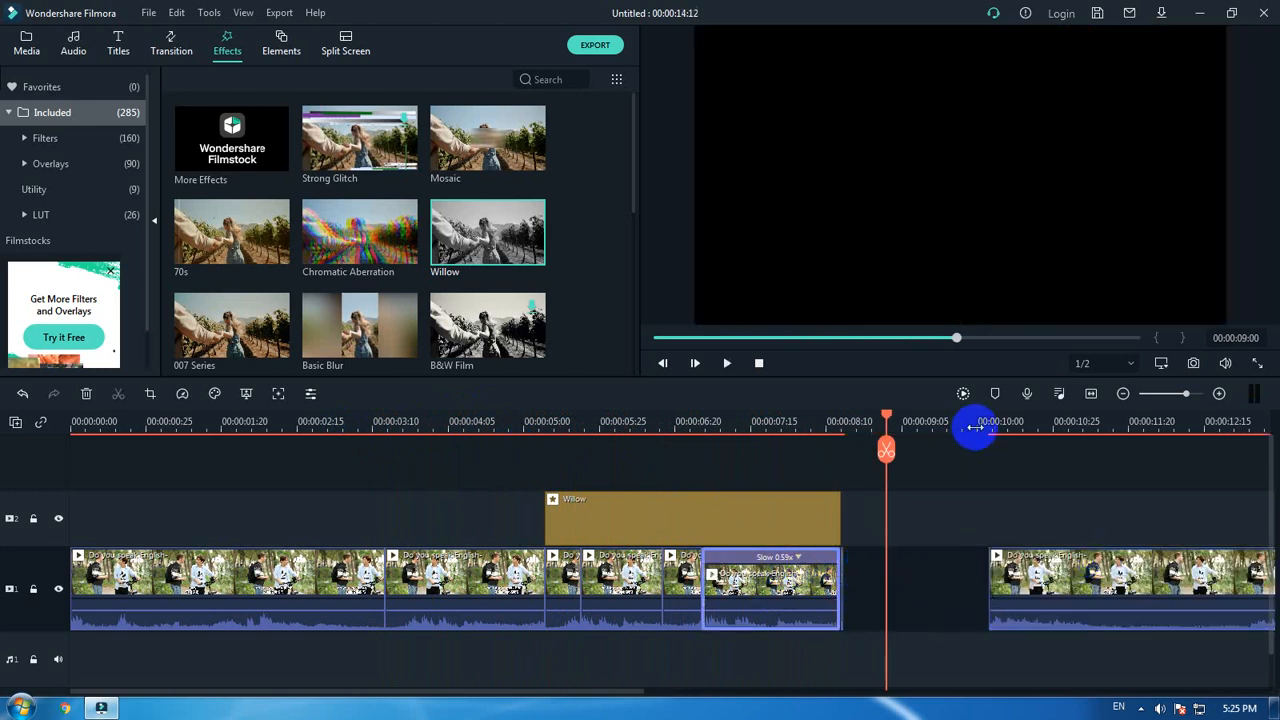
{"action": "scroll", "coordinate": [974, 429], "scroll_direction": "up", "scroll_amount": 3}
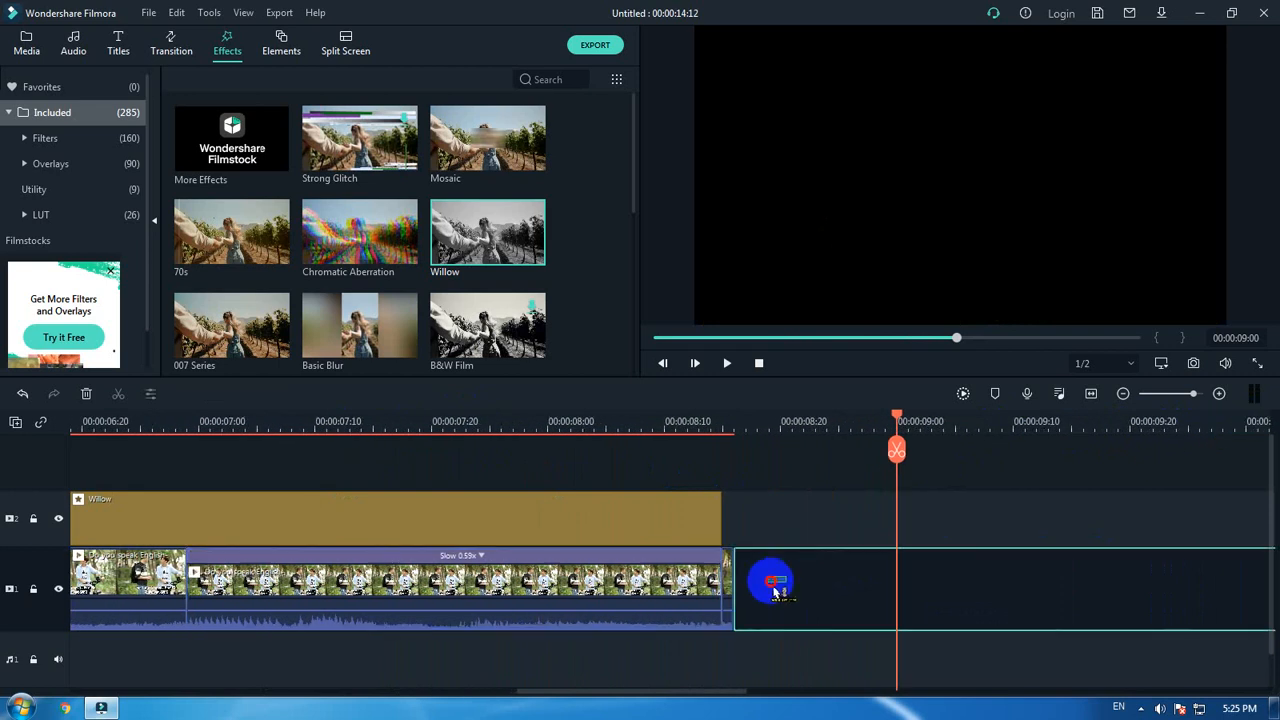
{"action": "left_click_drag", "start_coordinate": [732, 594], "coordinate": [737, 606]}
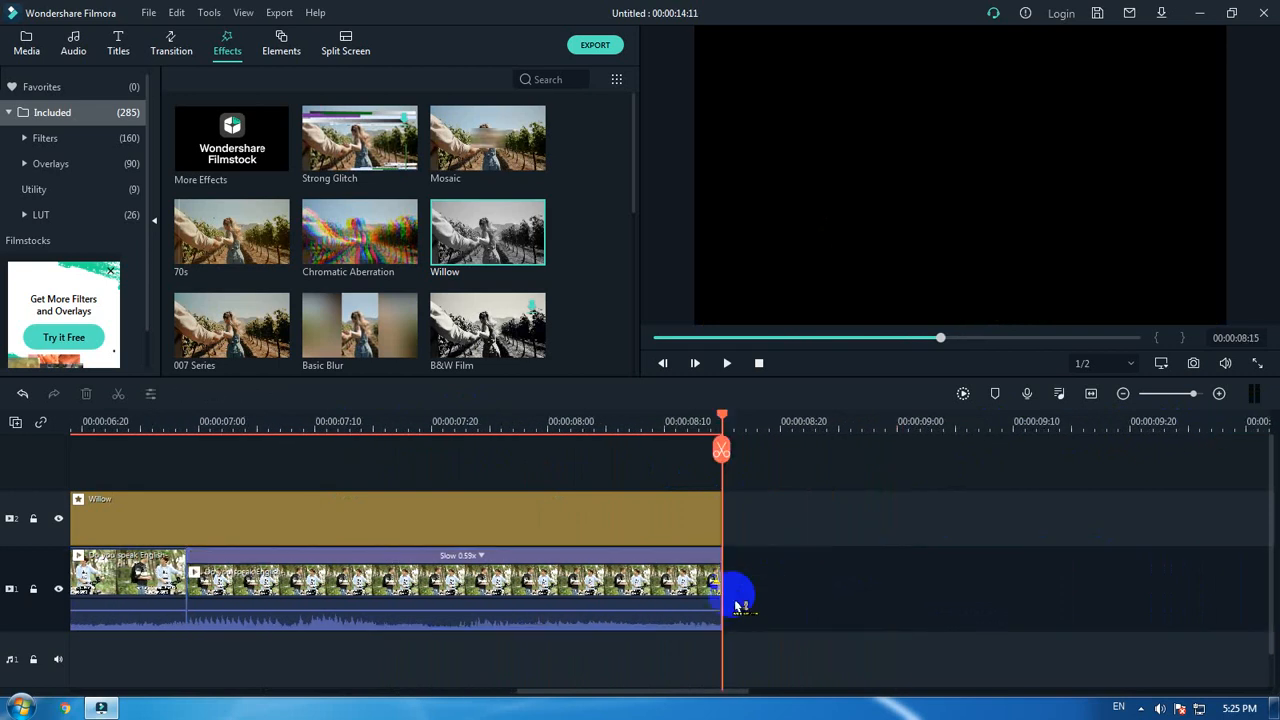
Try slowing the zoomed piece to 0.48x by stretching its end past the Willow effect, play it, and undo the stretch.
{"action": "left_click", "coordinate": [712, 586]}
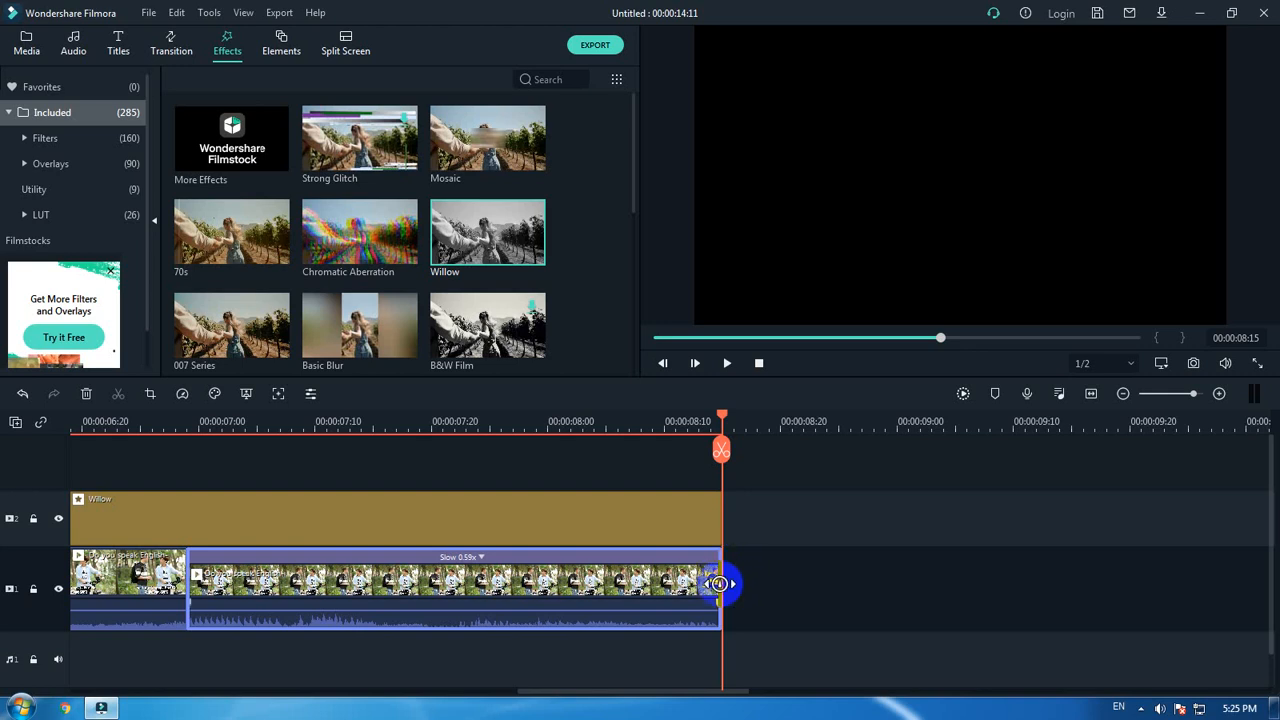
{"action": "left_click_drag", "start_coordinate": [718, 583], "coordinate": [852, 582]}
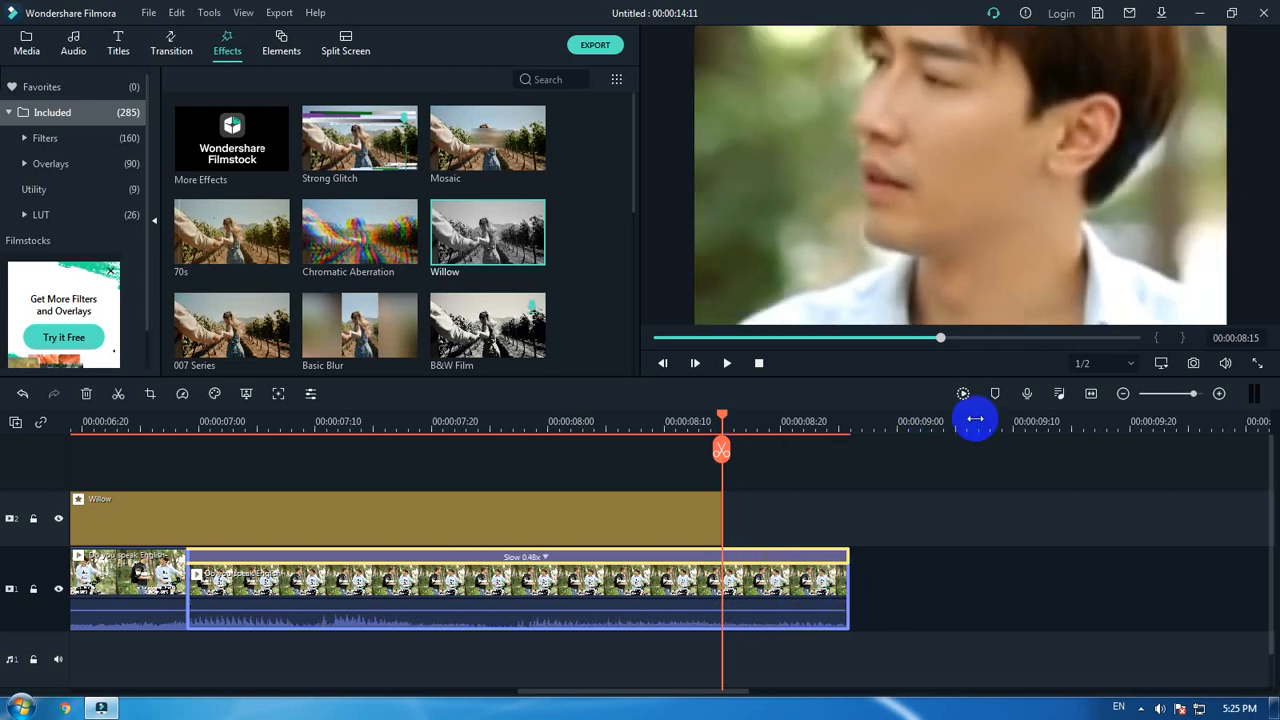
{"action": "left_click_drag", "start_coordinate": [979, 428], "coordinate": [729, 434]}
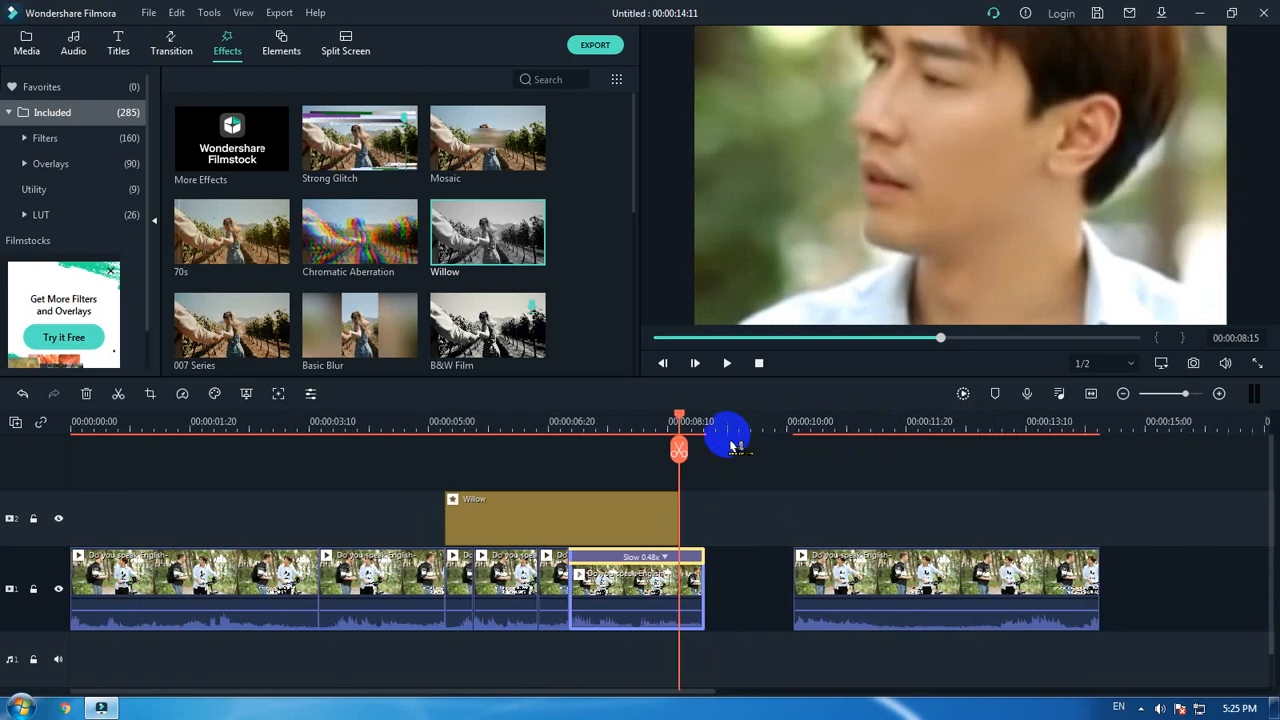
{"action": "left_click", "coordinate": [547, 428]}
{"action": "key", "text": "space"}
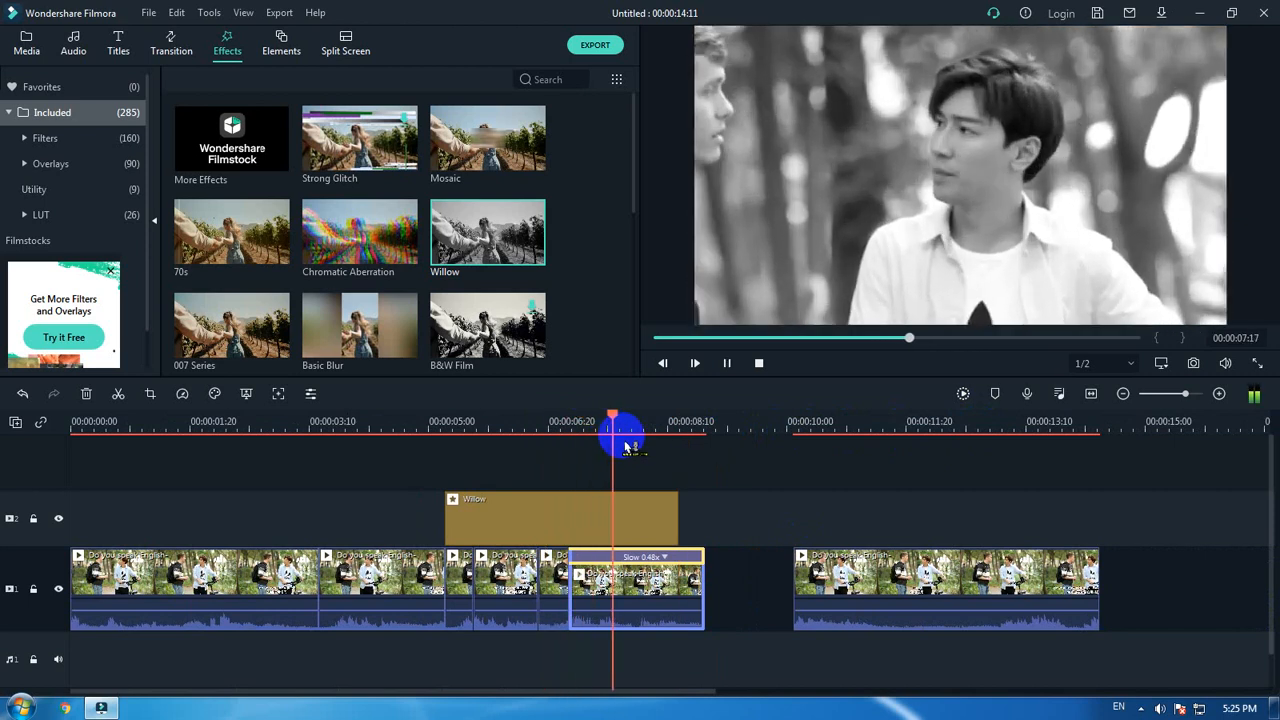
{"action": "key", "text": "space"}
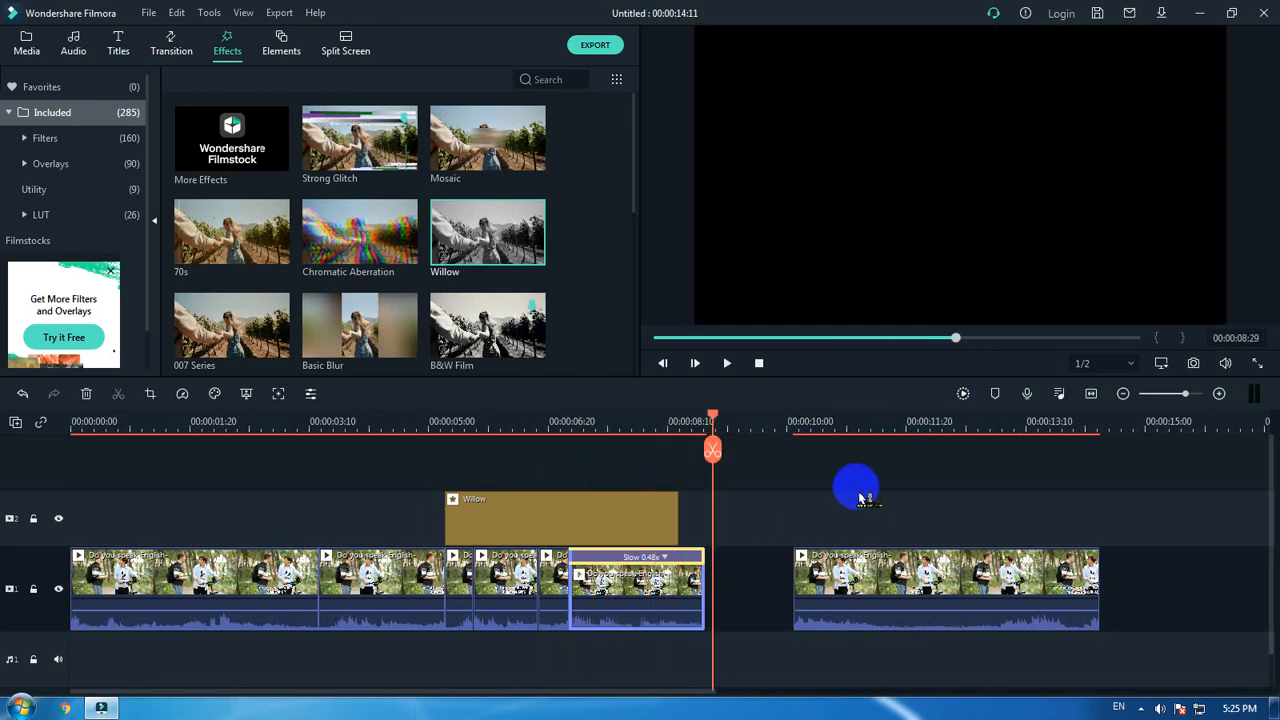
{"action": "key", "text": "ctrl+z"}
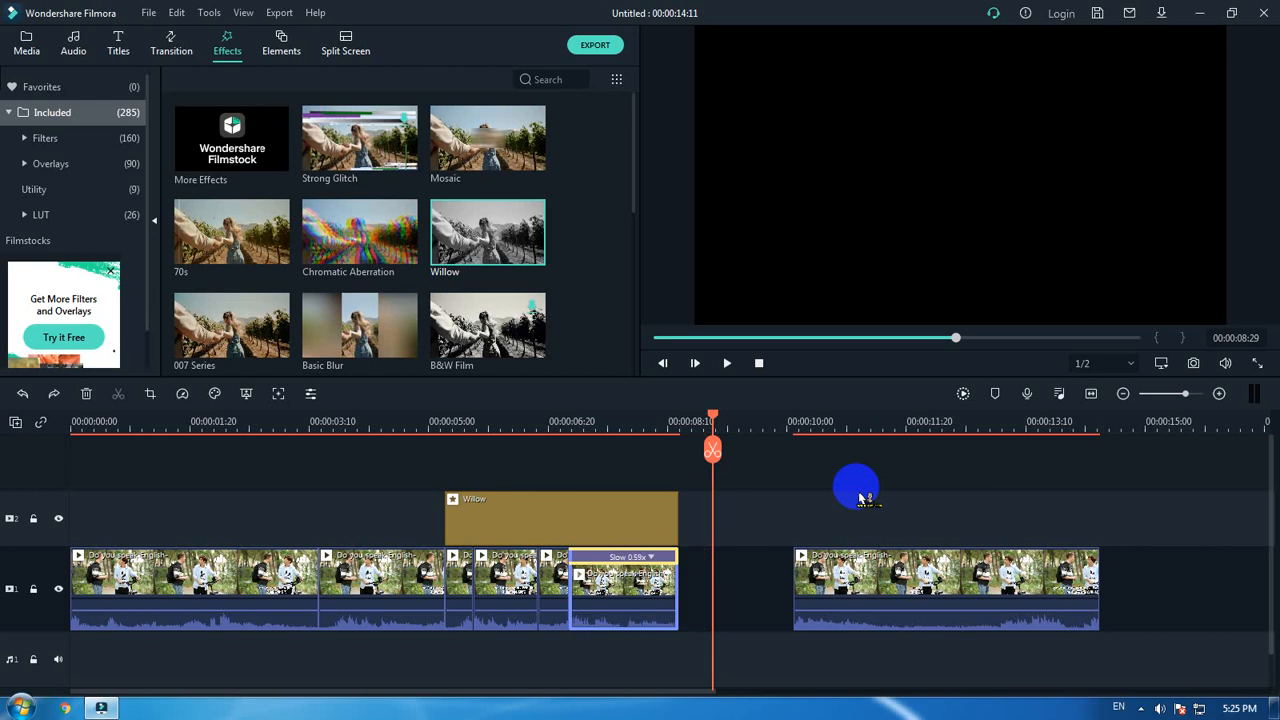
Play the black-and-white repeats through the zoomed slow-motion piece to check the close-up, starting again from 00:00:06:08.
{"action": "left_click", "coordinate": [540, 425]}
{"action": "key", "text": "space"}
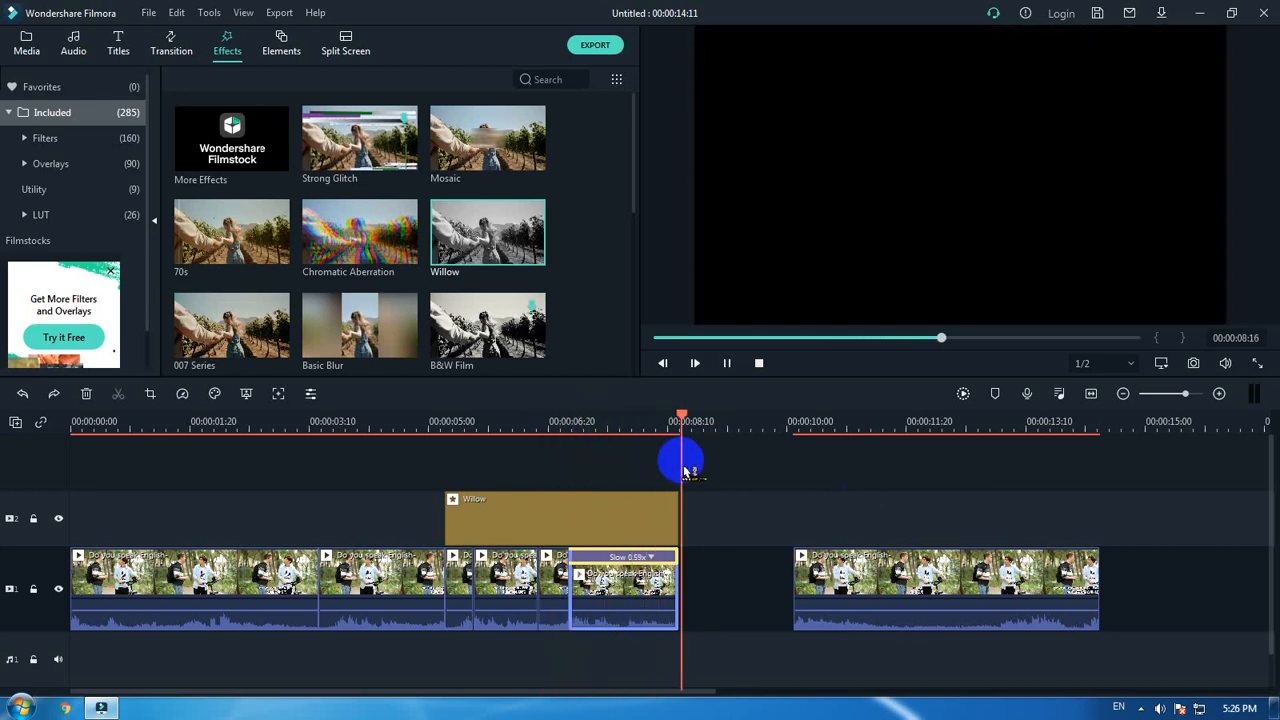
{"action": "key", "text": "space"}
{"action": "left_click", "coordinate": [535, 423]}
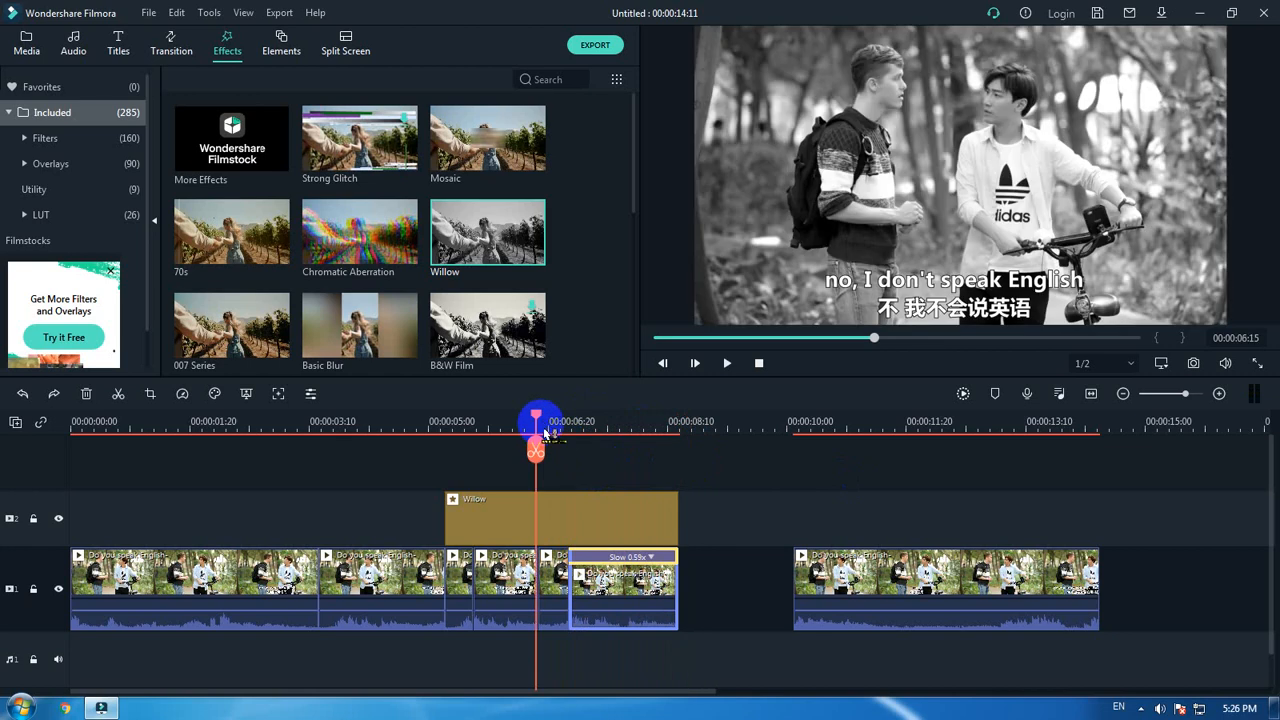
{"action": "left_click", "coordinate": [572, 423]}
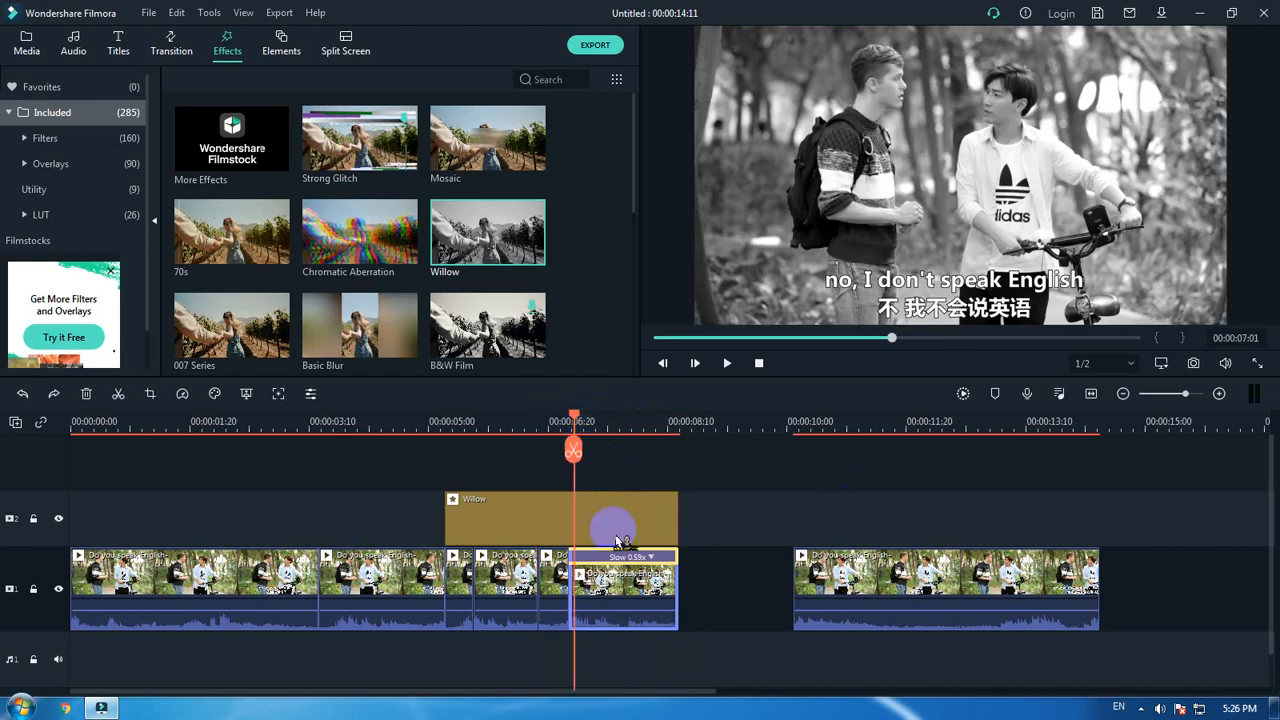
{"action": "left_click", "coordinate": [521, 426]}
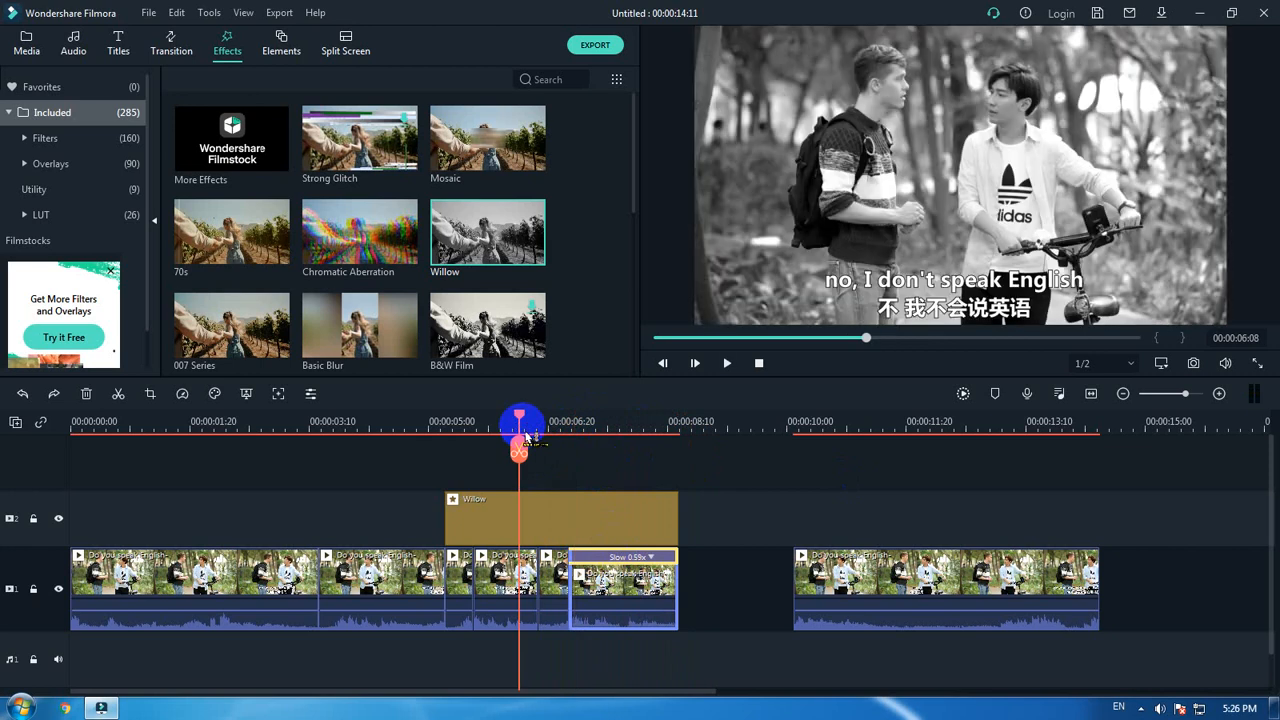
{"action": "key", "text": "space"}
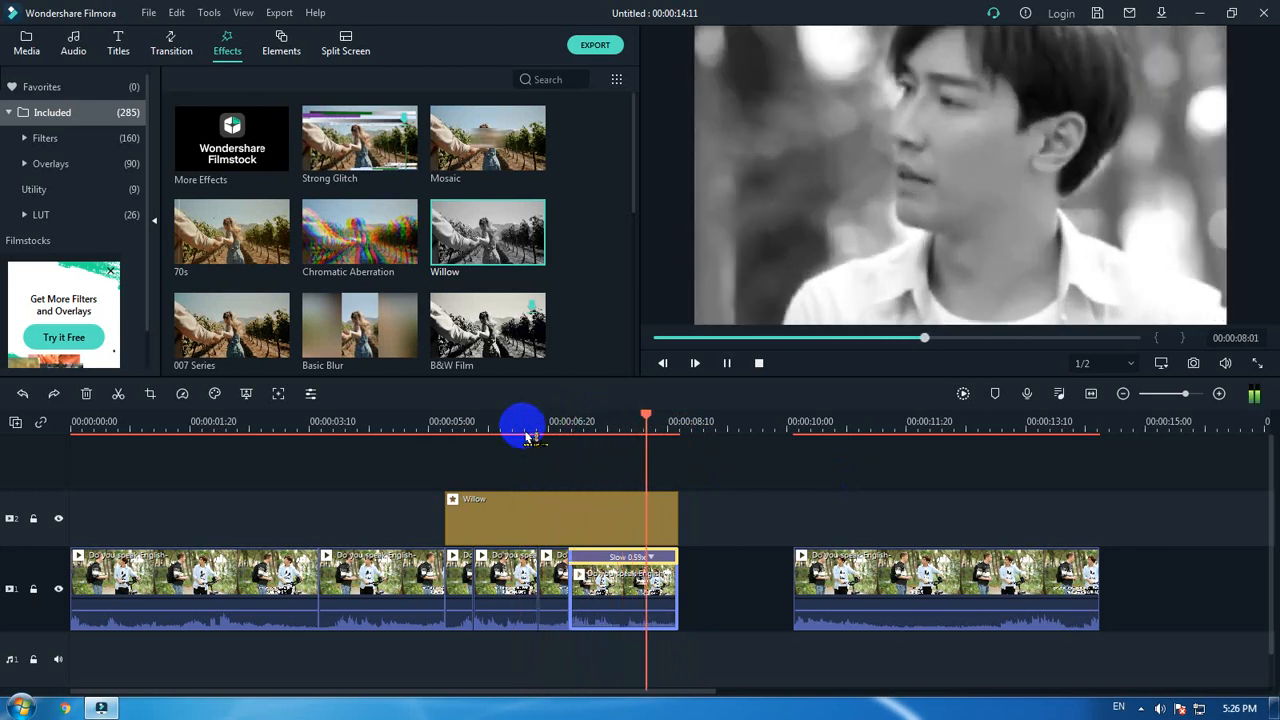
{"action": "key", "text": "space"}
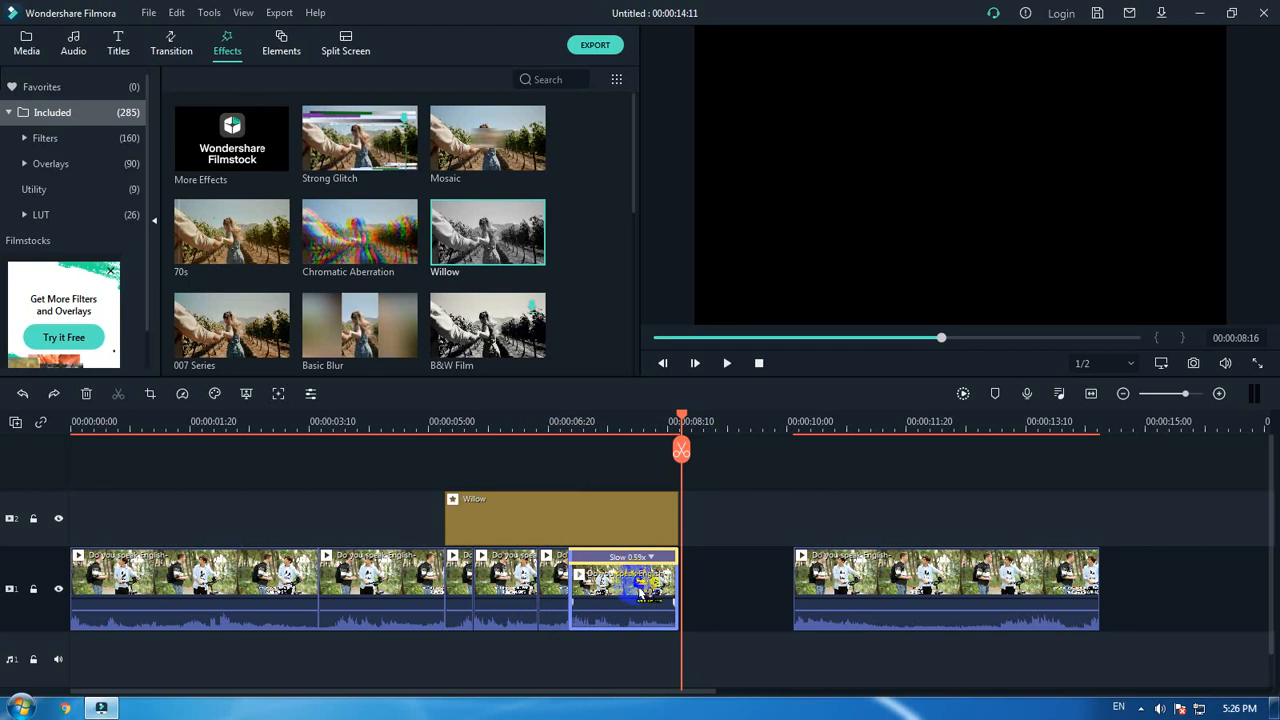
{"action": "left_click", "coordinate": [714, 594]}
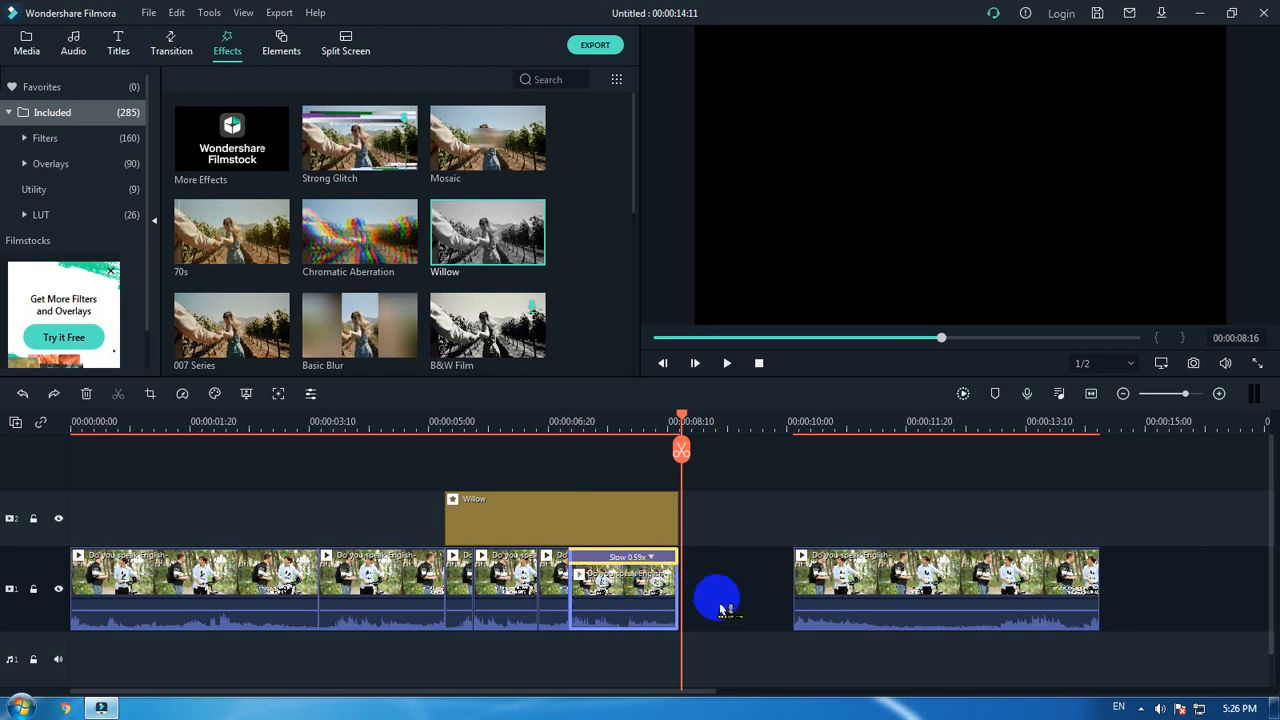
{"action": "left_click", "coordinate": [892, 577]}
{"action": "left_click", "coordinate": [1156, 588]}
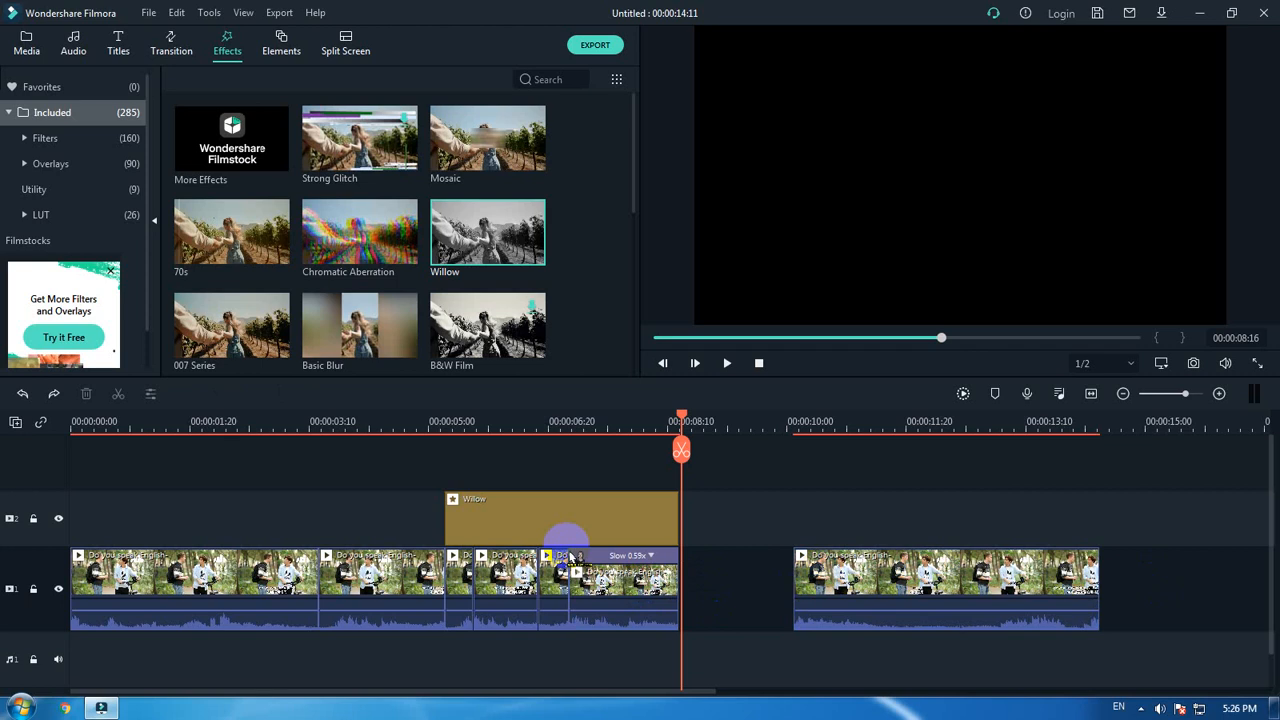
{"action": "left_click", "coordinate": [479, 421]}
{"action": "left_click", "coordinate": [645, 592]}
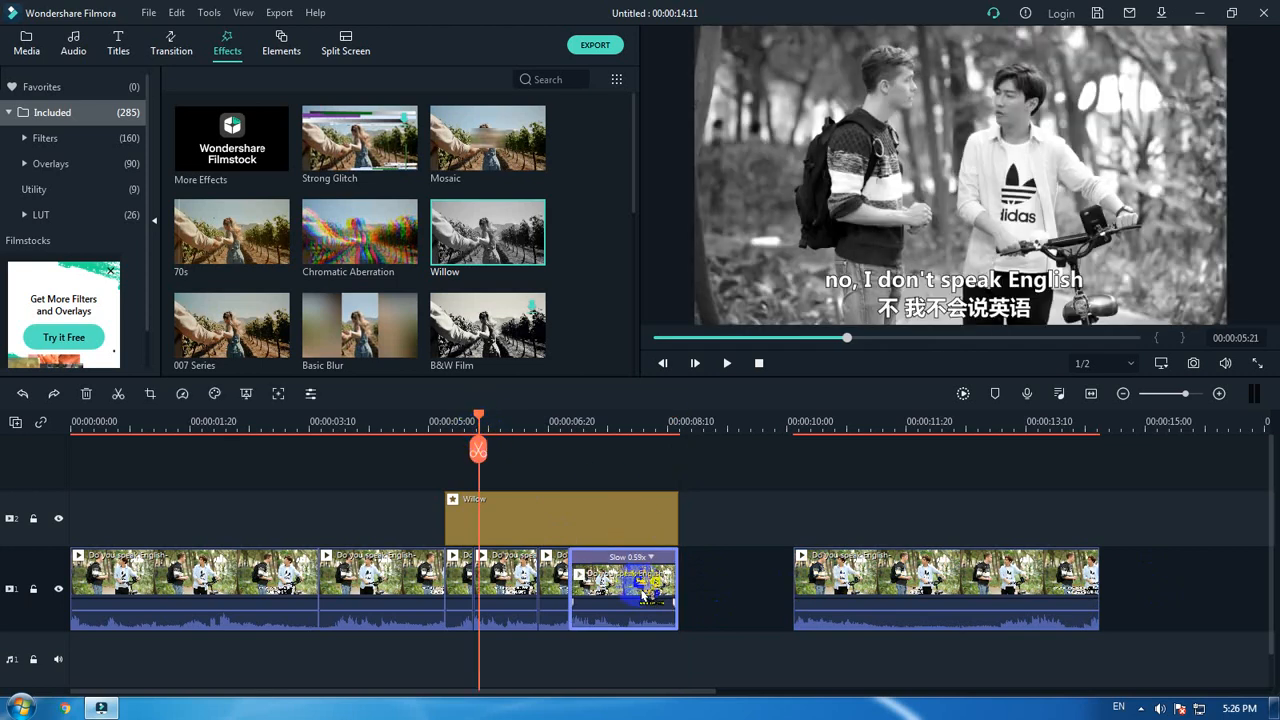
{"action": "double_click", "coordinate": [645, 592]}
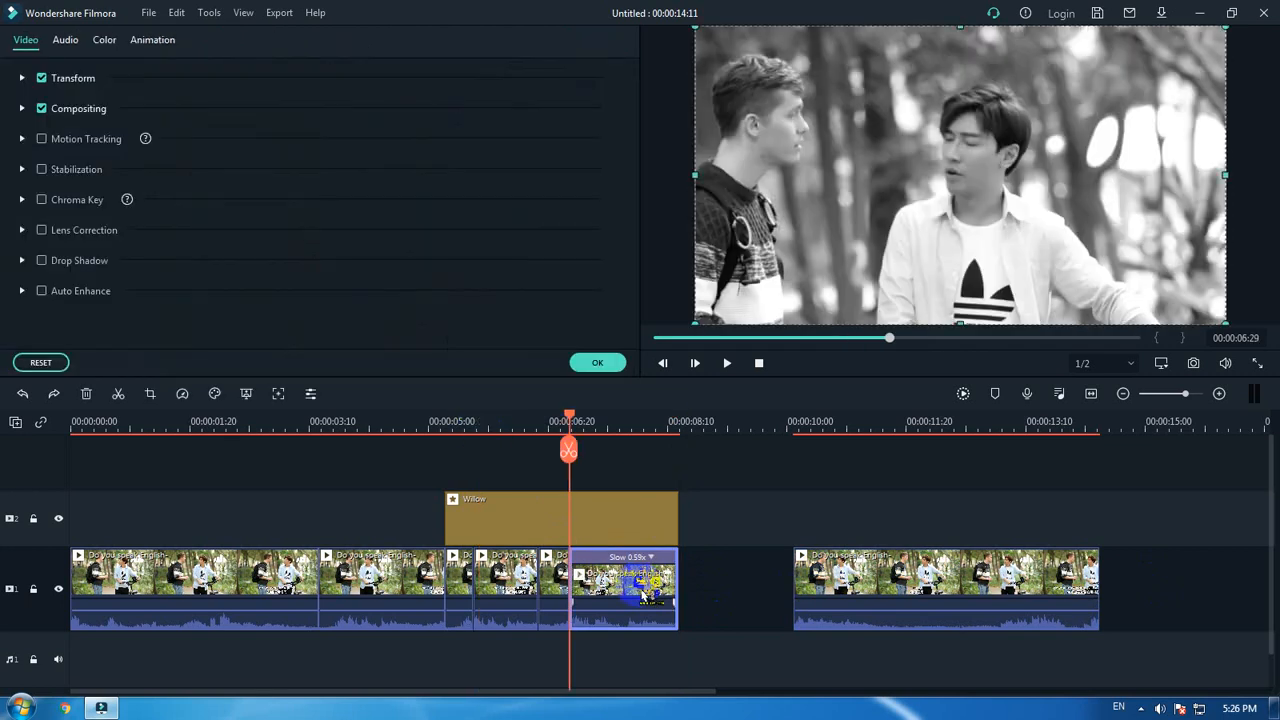
{"action": "left_click", "coordinate": [597, 362]}
Enlarge the Pan & Zoom end frame of the slowed piece to 411 x 231 around the right-hand man's face and apply it.
{"action": "left_click", "coordinate": [628, 597]}
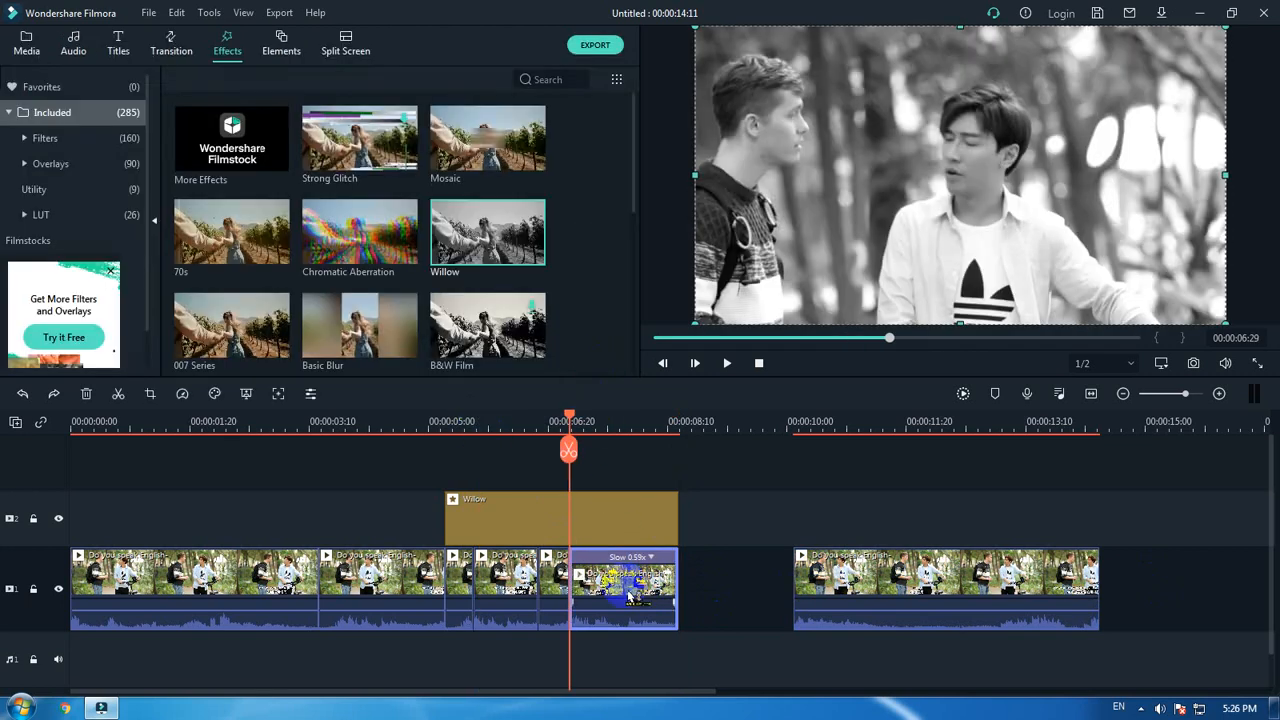
{"action": "right_click", "coordinate": [628, 597]}
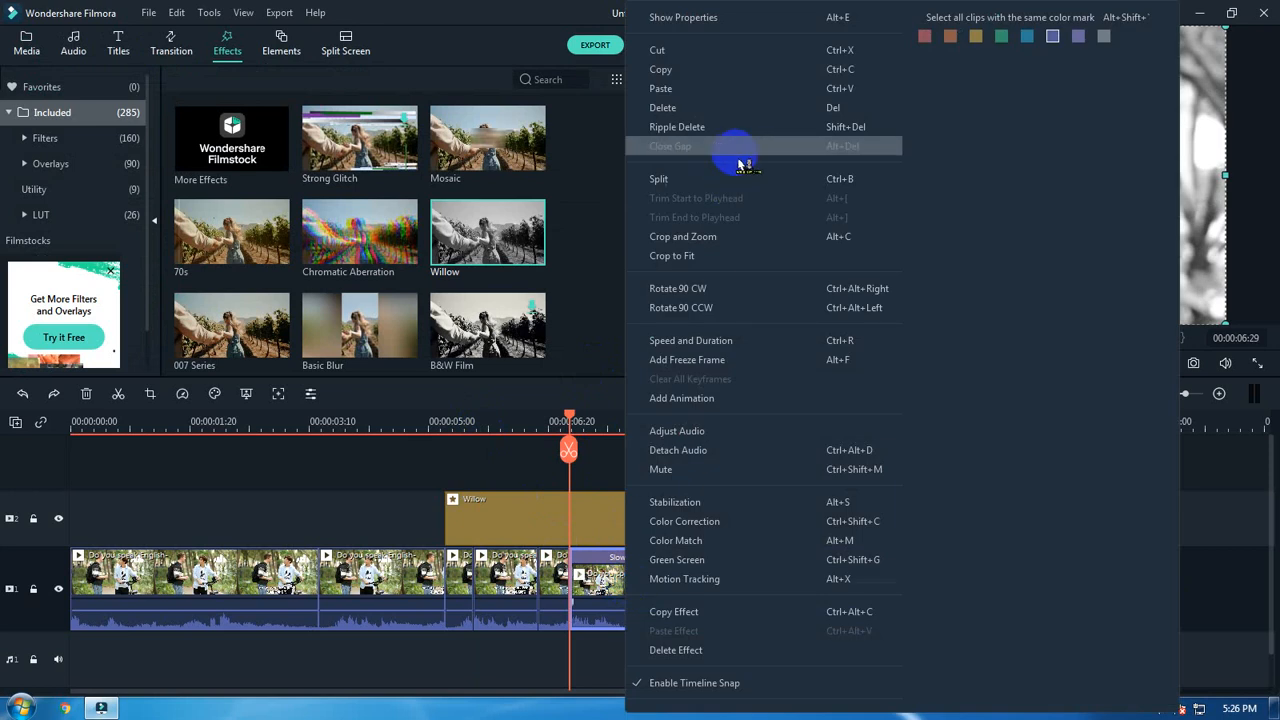
{"action": "left_click", "coordinate": [868, 246]}
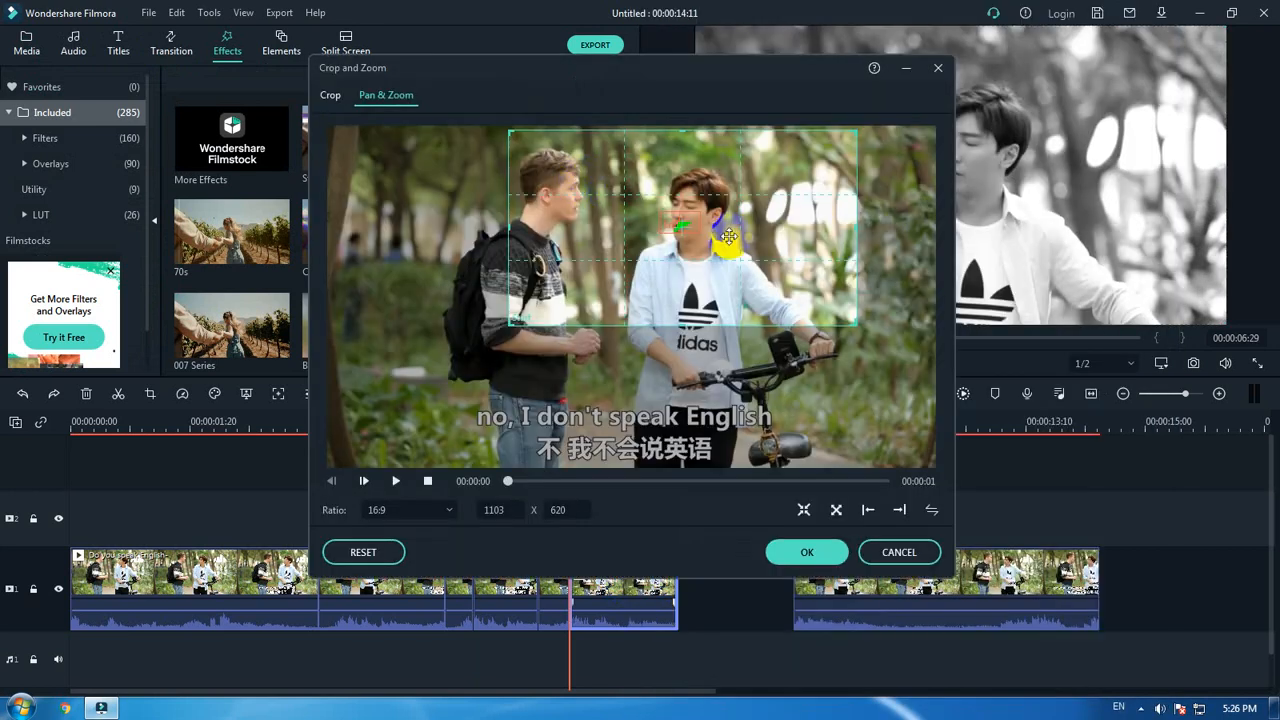
{"action": "left_click", "coordinate": [662, 228]}
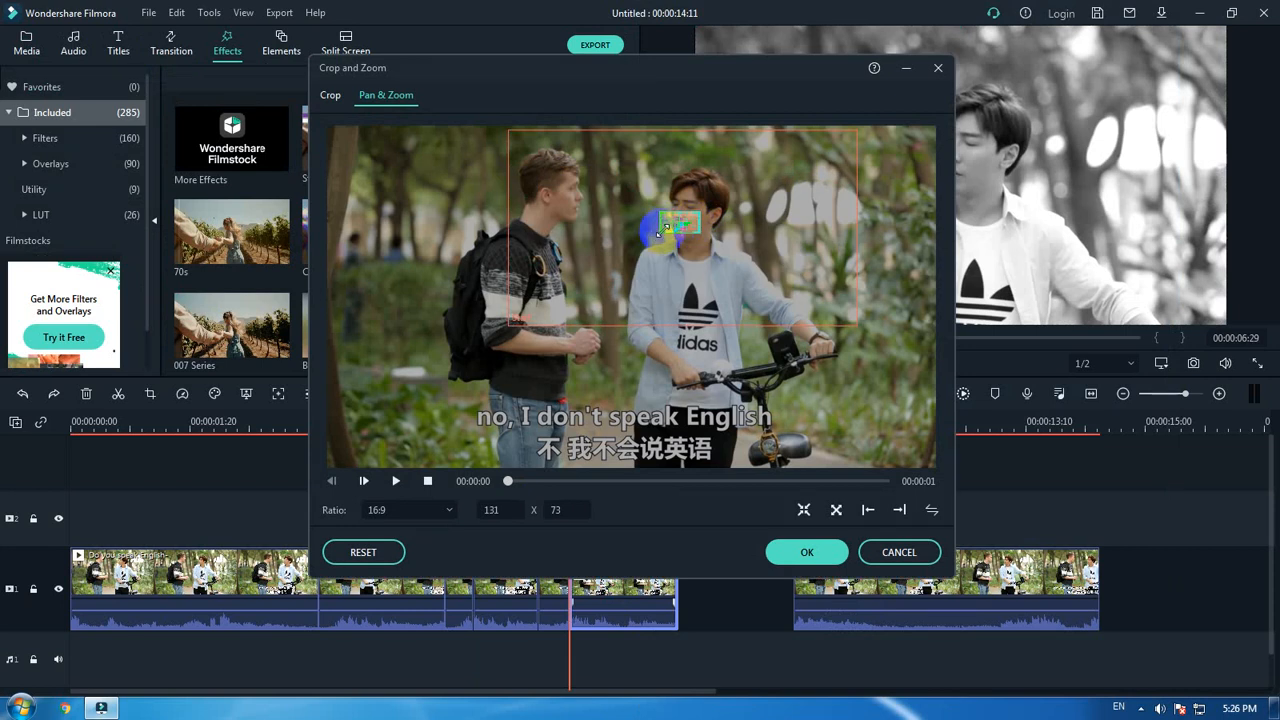
{"action": "left_click_drag", "start_coordinate": [662, 230], "coordinate": [618, 258]}
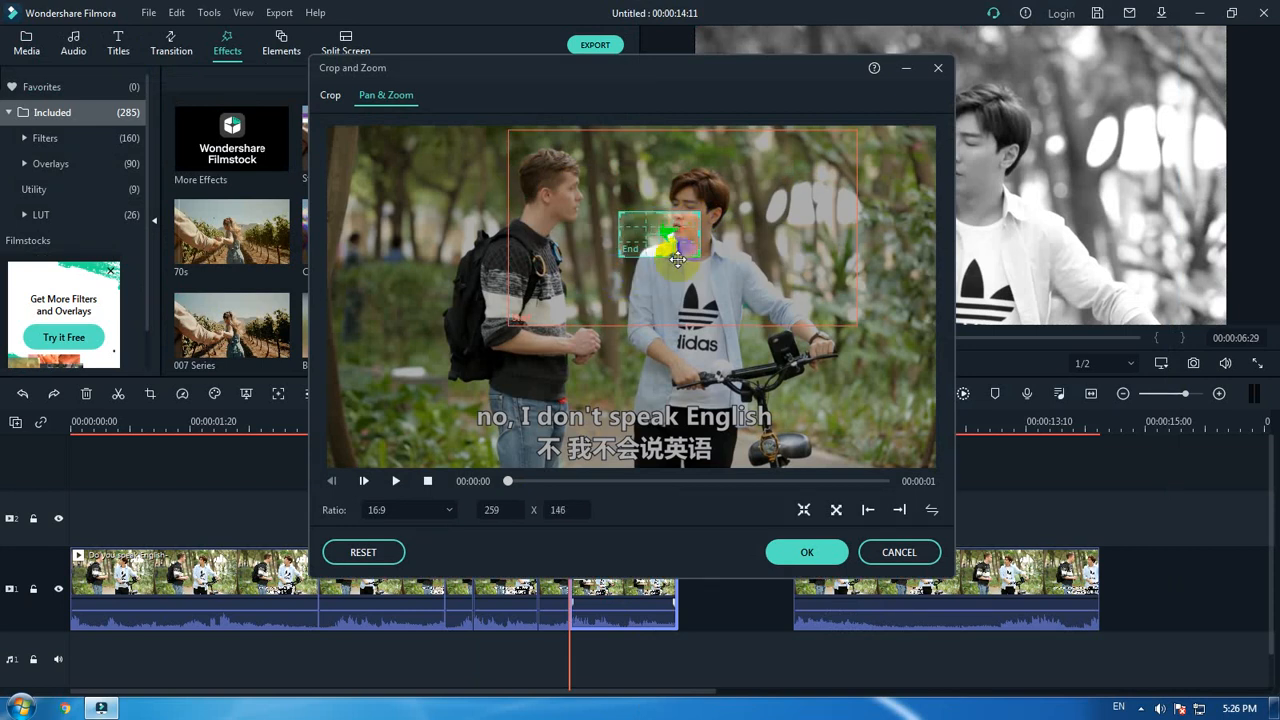
{"action": "left_click_drag", "start_coordinate": [691, 240], "coordinate": [743, 267]}
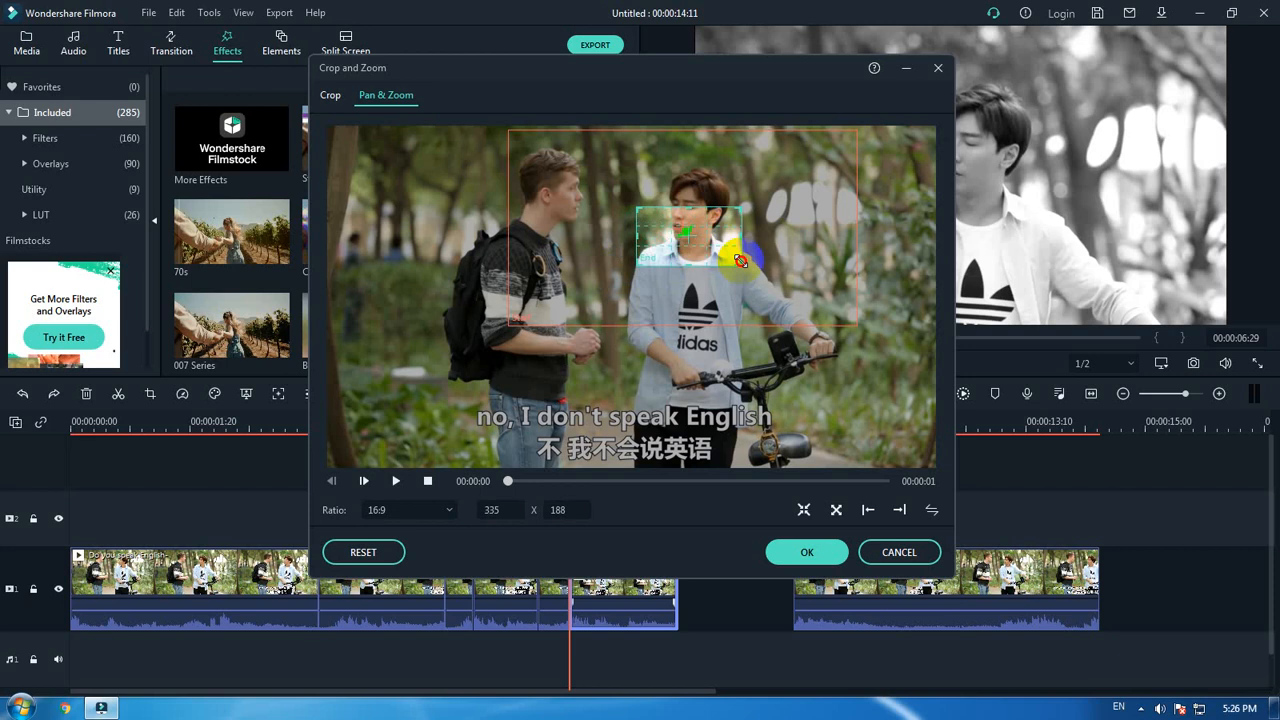
{"action": "left_click_drag", "start_coordinate": [636, 207], "coordinate": [612, 196]}
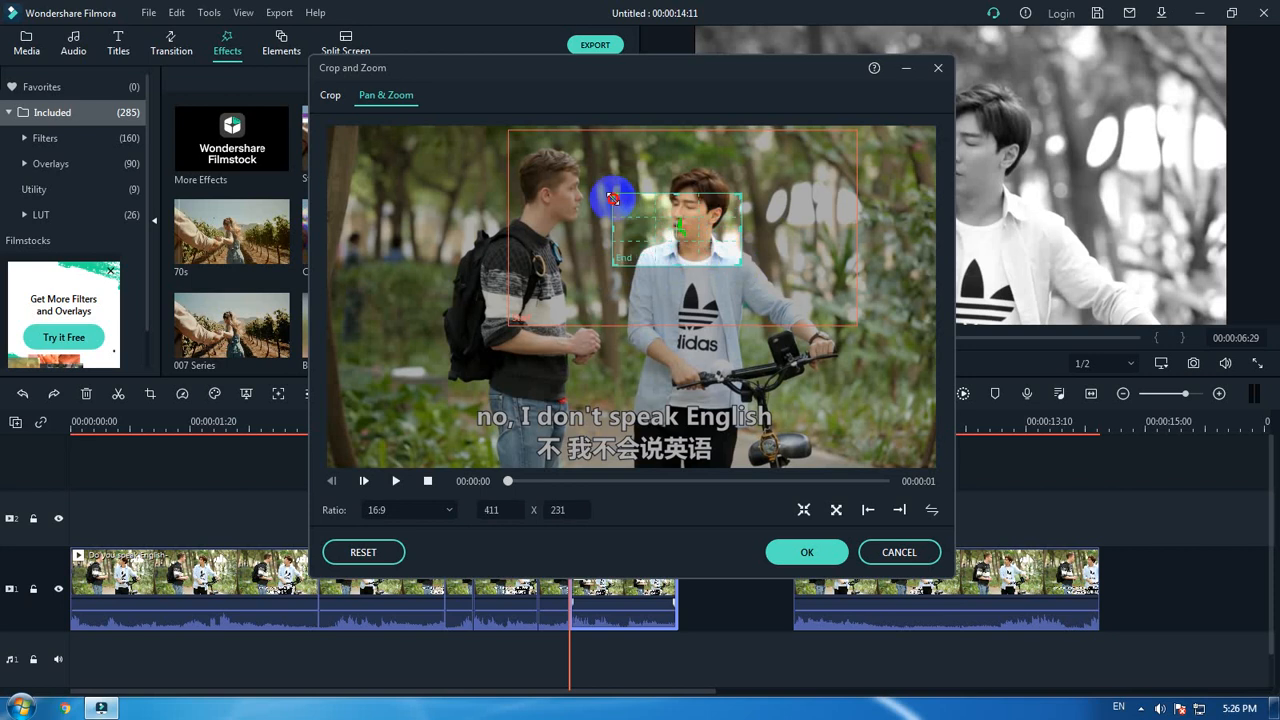
{"action": "left_click", "coordinate": [808, 550]}
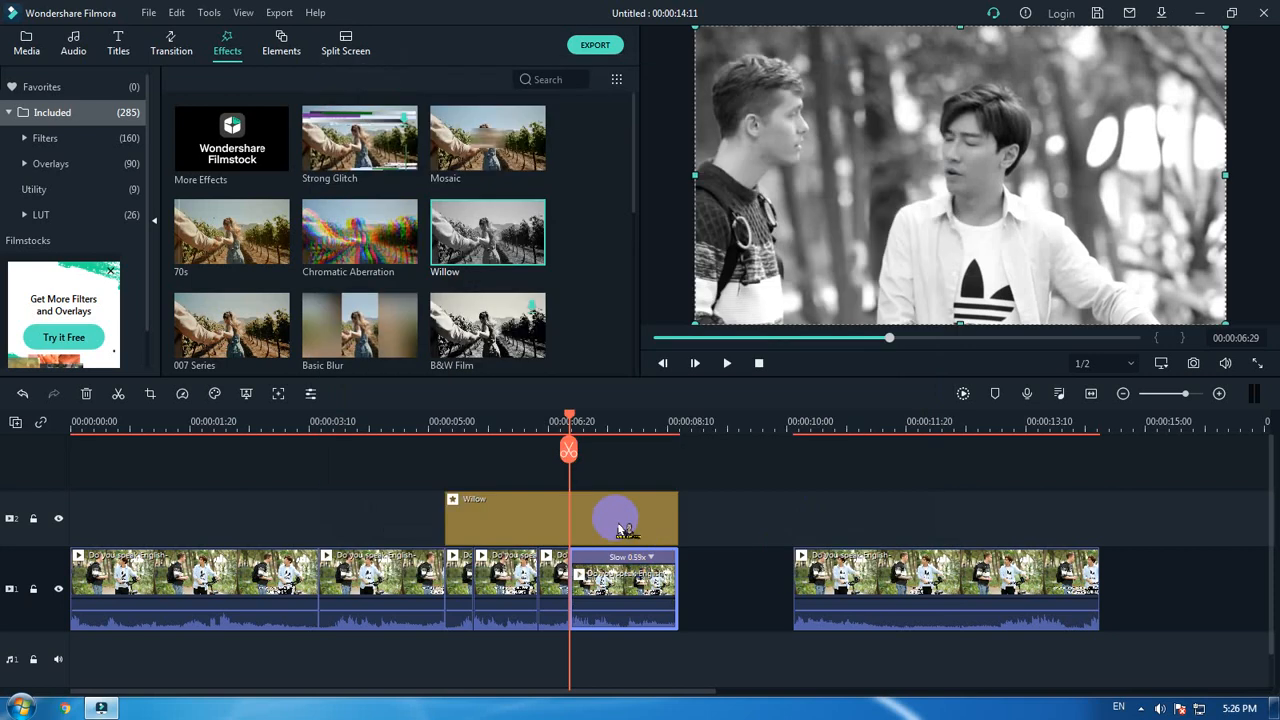
Play the zoomed slow-motion piece, again from 00:00:06:12, and once more from just before the Willow effect to check the close-up.
{"action": "key", "text": "space"}
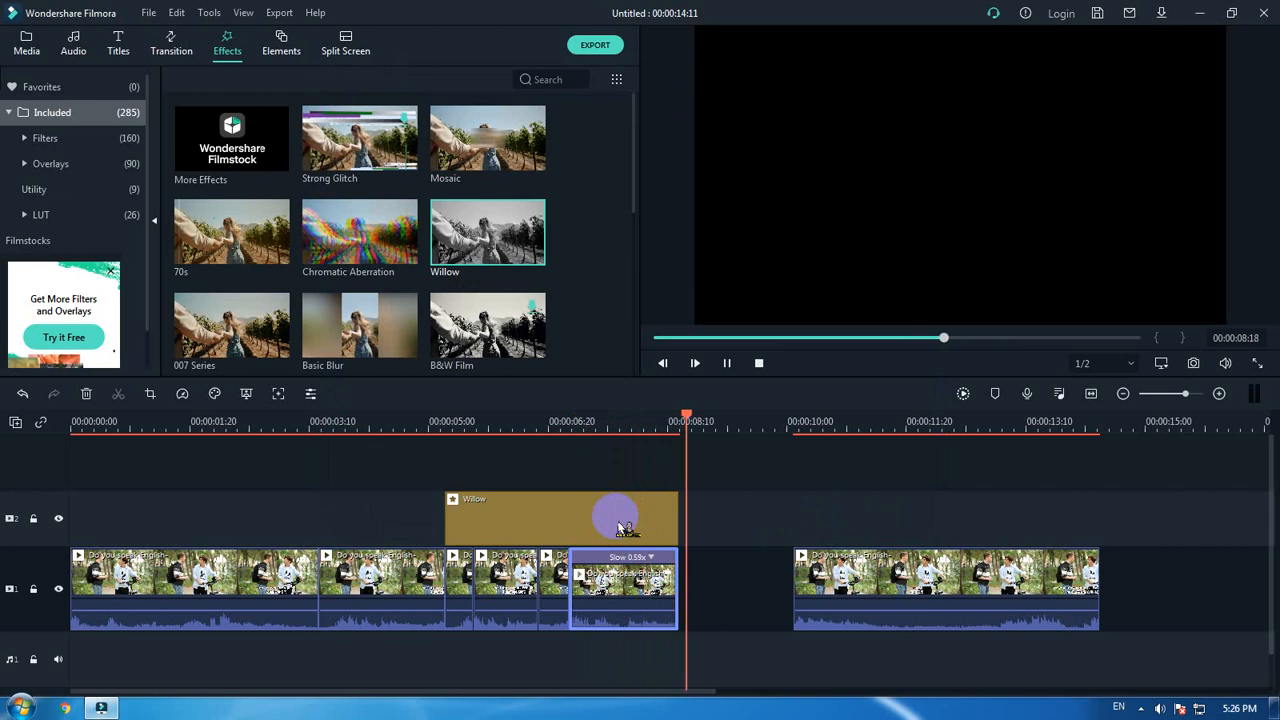
{"action": "left_click", "coordinate": [529, 425]}
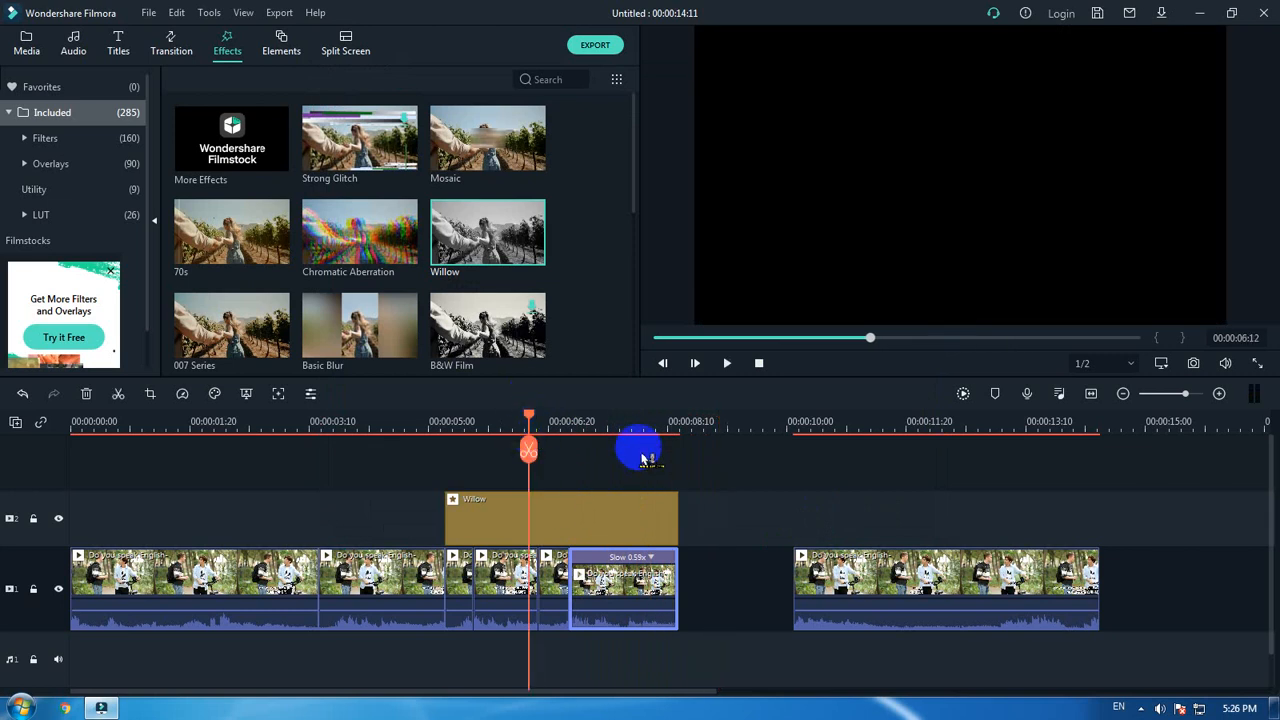
{"action": "key", "text": "space"}
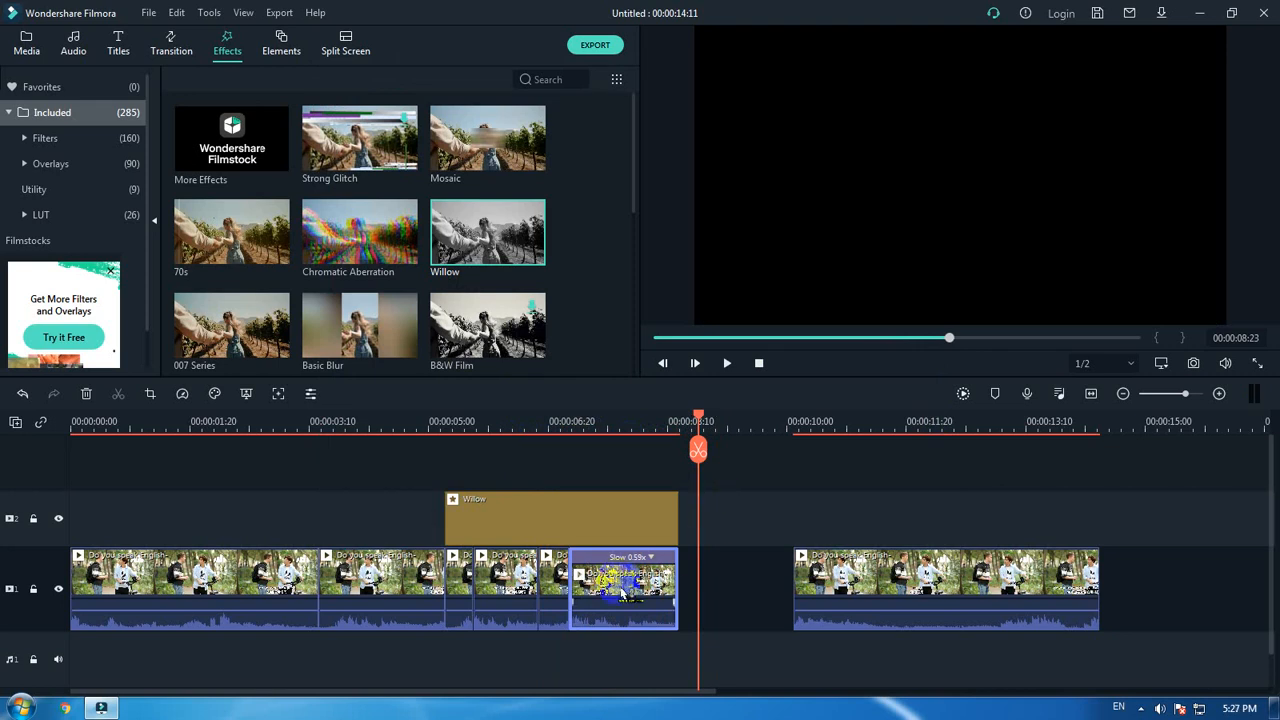
{"action": "left_click", "coordinate": [424, 421]}
{"action": "key", "text": "space"}
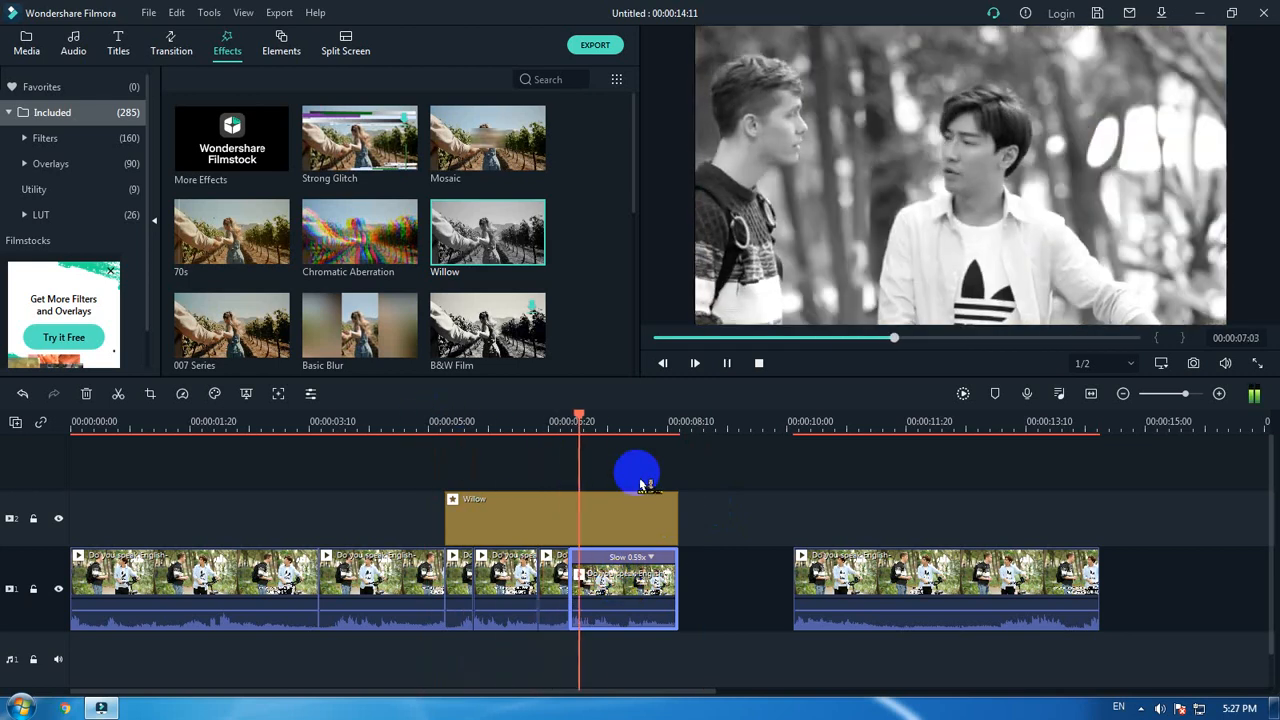
{"action": "key", "text": "space"}
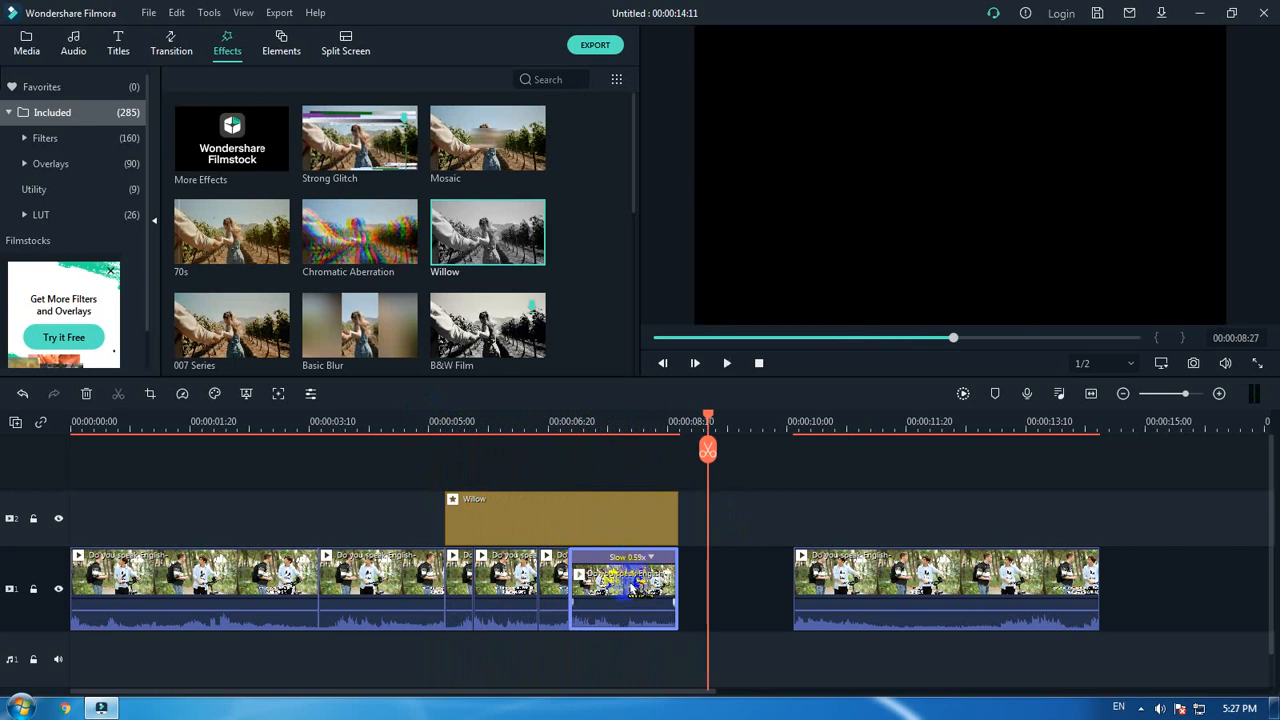
{"action": "left_click", "coordinate": [586, 428]}
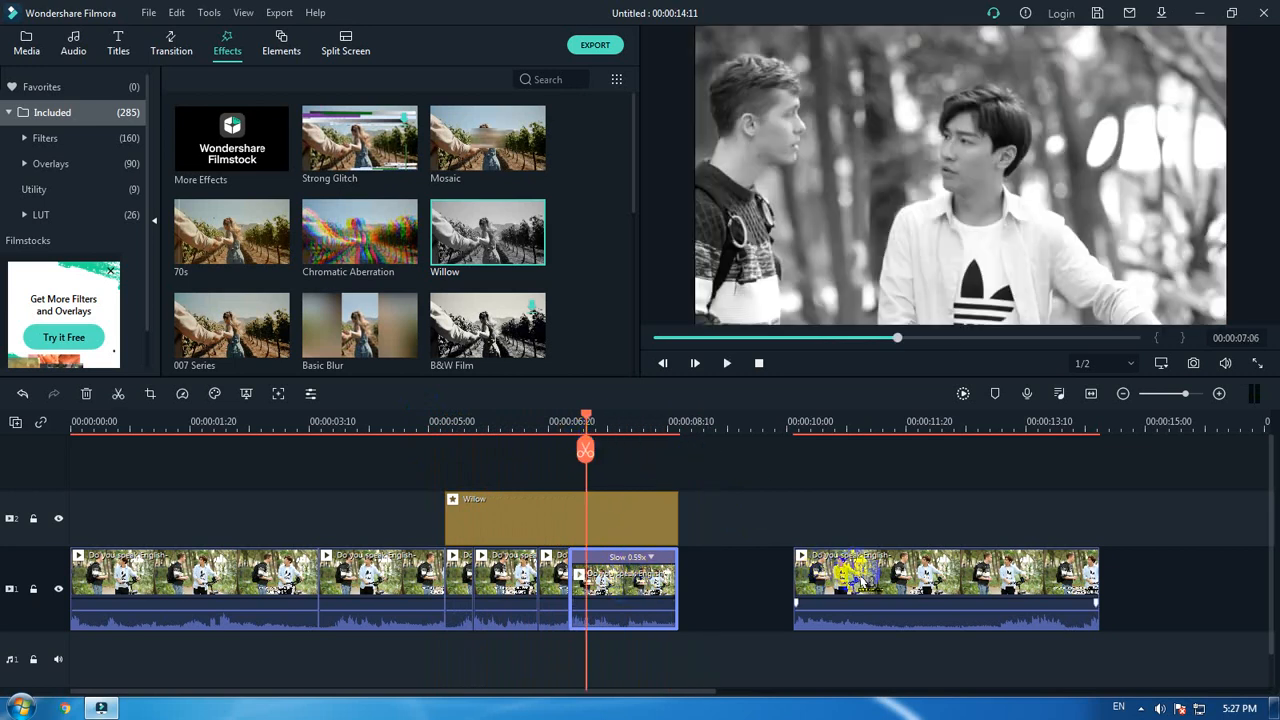
Close the gap between the slowed piece and the last clip.
{"action": "left_click", "coordinate": [737, 580]}
{"action": "key", "text": "Delete"}
{"action": "left_click", "coordinate": [850, 560]}
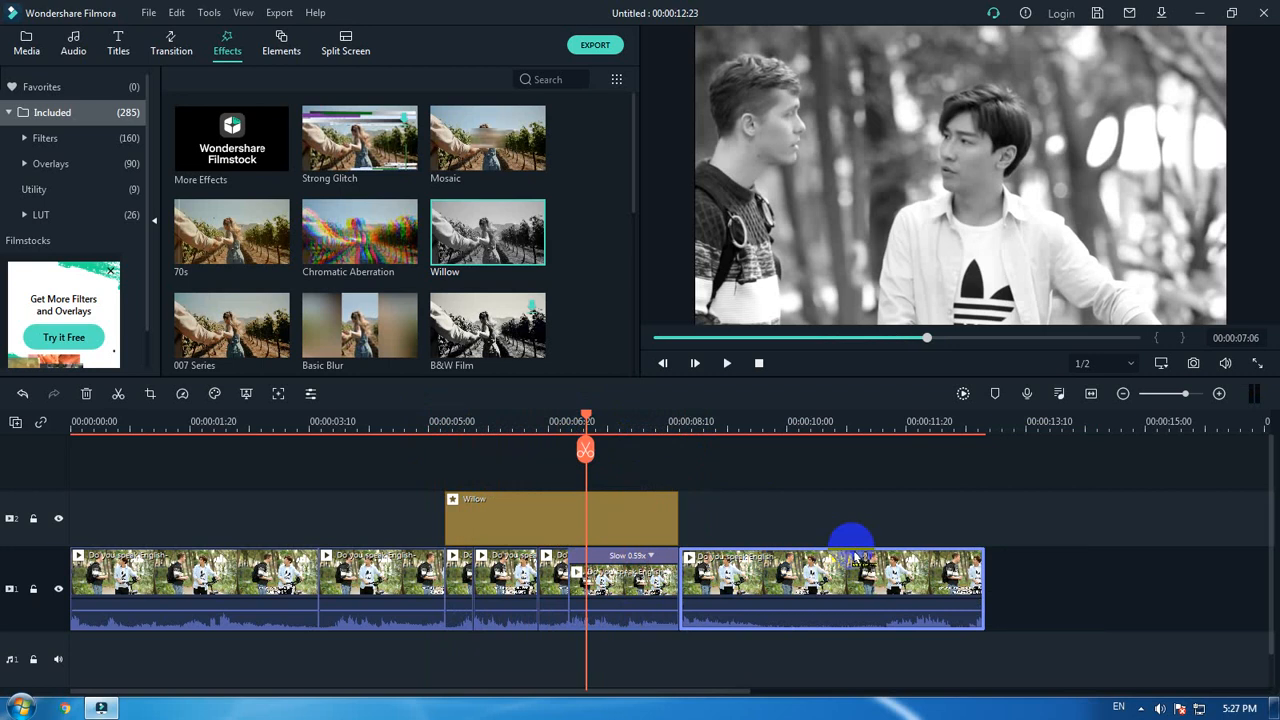
Review the start and end frames in the slowed piece's Pan & Zoom settings and leave them without applying changes.
{"action": "left_click", "coordinate": [626, 584]}
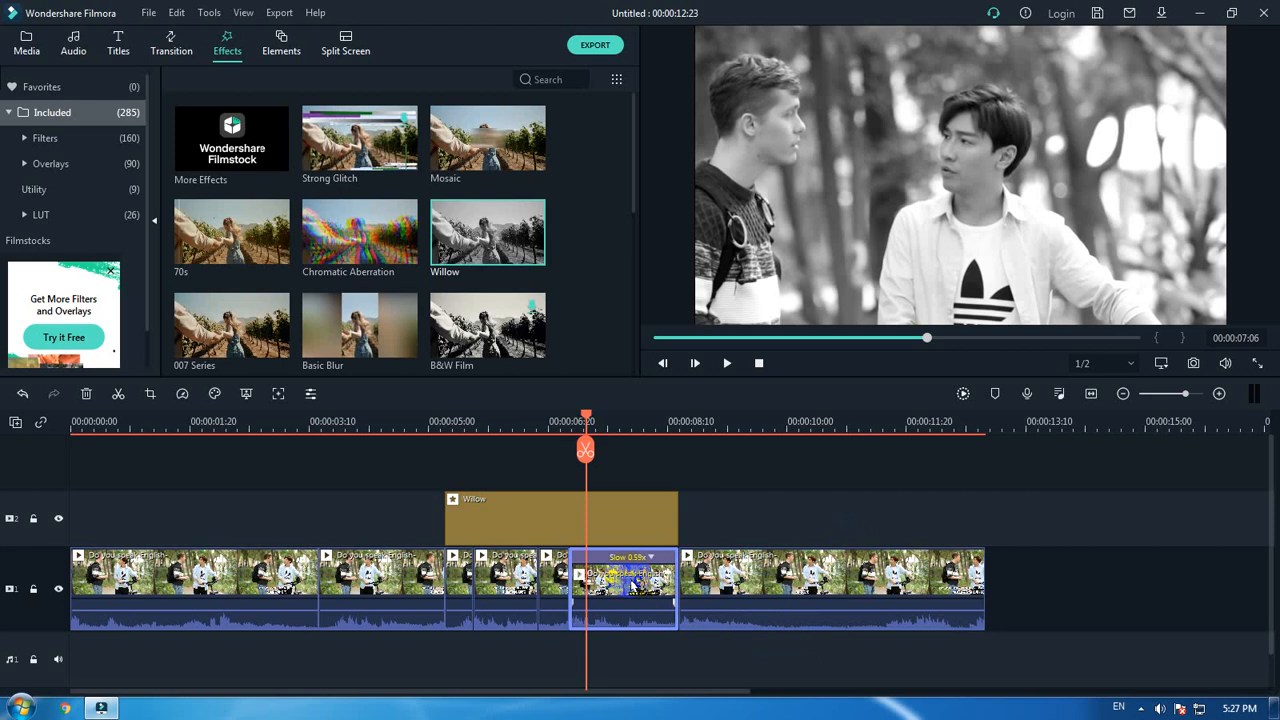
{"action": "right_click", "coordinate": [632, 585]}
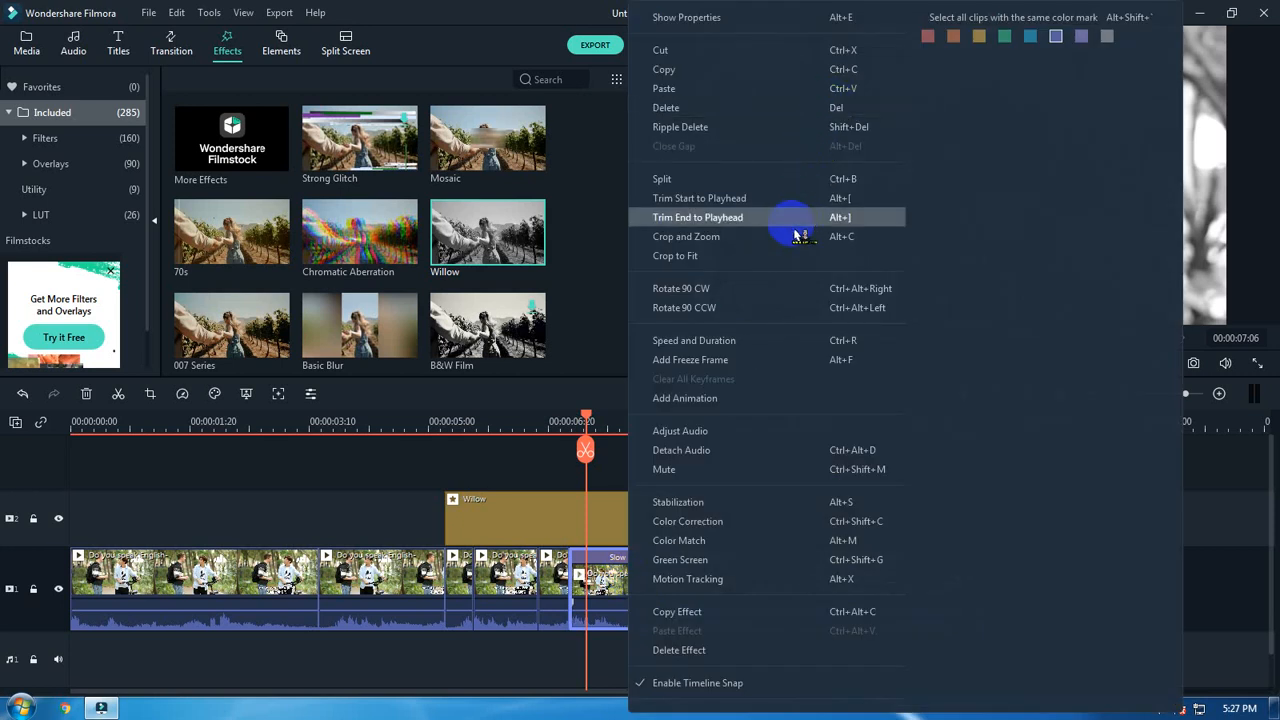
{"action": "left_click", "coordinate": [880, 247]}
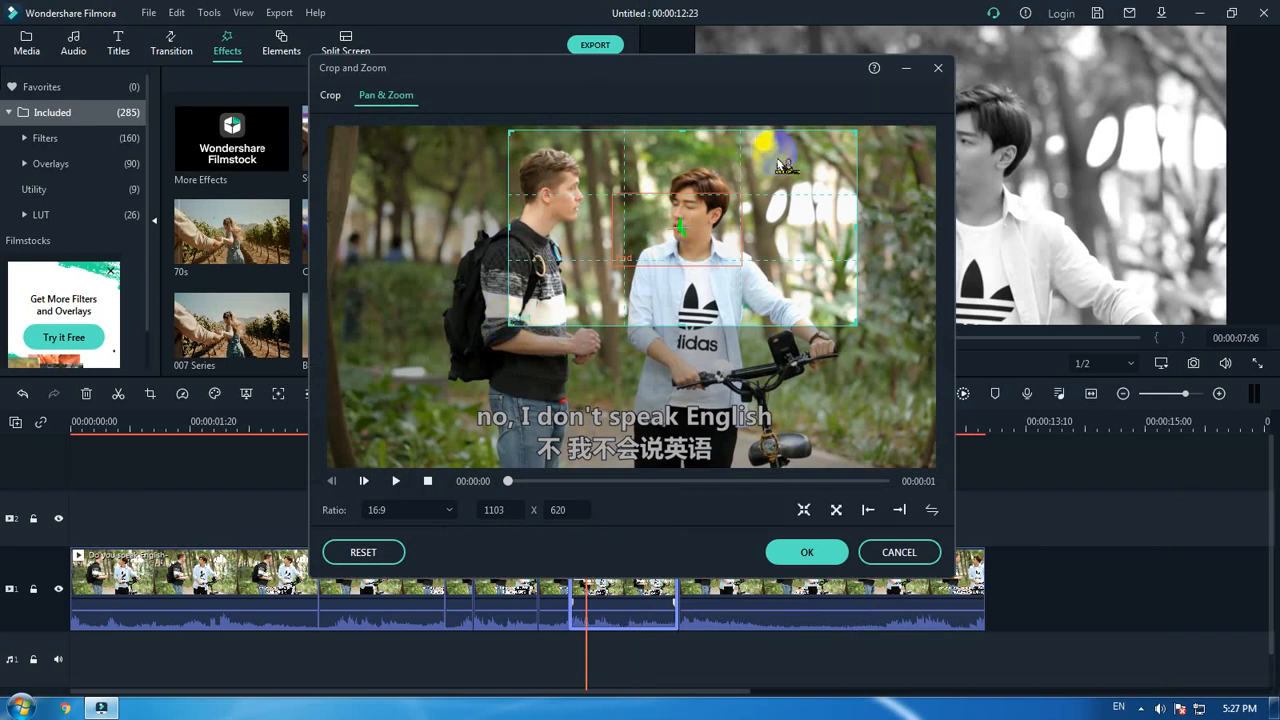
{"action": "left_click", "coordinate": [901, 552]}
Move the last clip away and replace the slowed, zoomed piece with a fresh copy of the line pasted at 00:00:06:29.
{"action": "left_click_drag", "start_coordinate": [785, 570], "coordinate": [908, 568]}
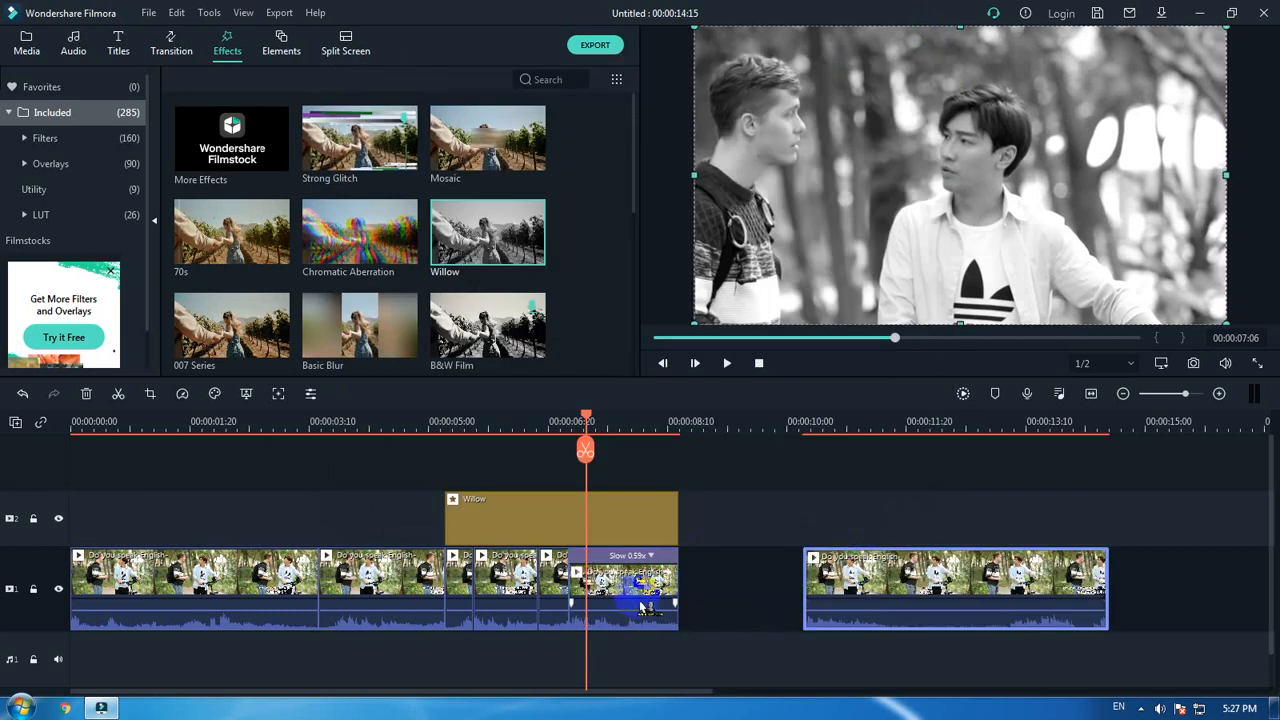
{"action": "key", "text": "Delete"}
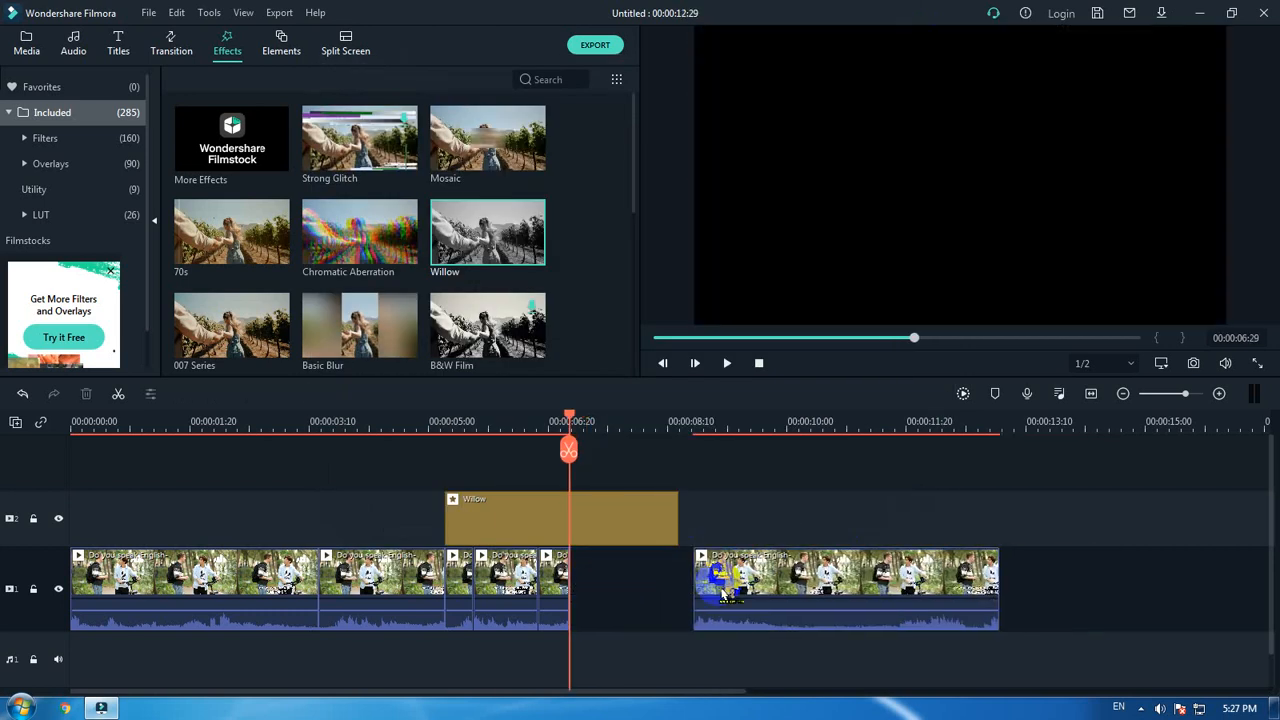
{"action": "left_click", "coordinate": [625, 590]}
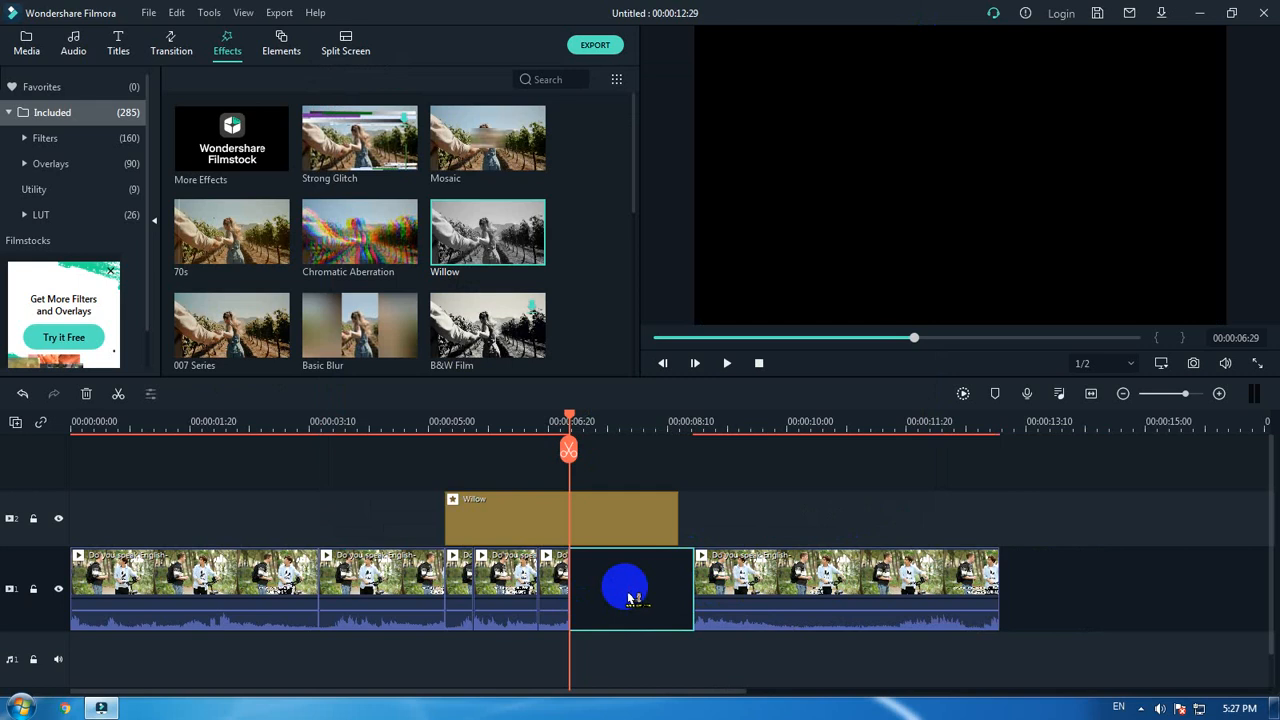
{"action": "right_click", "coordinate": [630, 598]}
{"action": "left_click", "coordinate": [605, 595]}
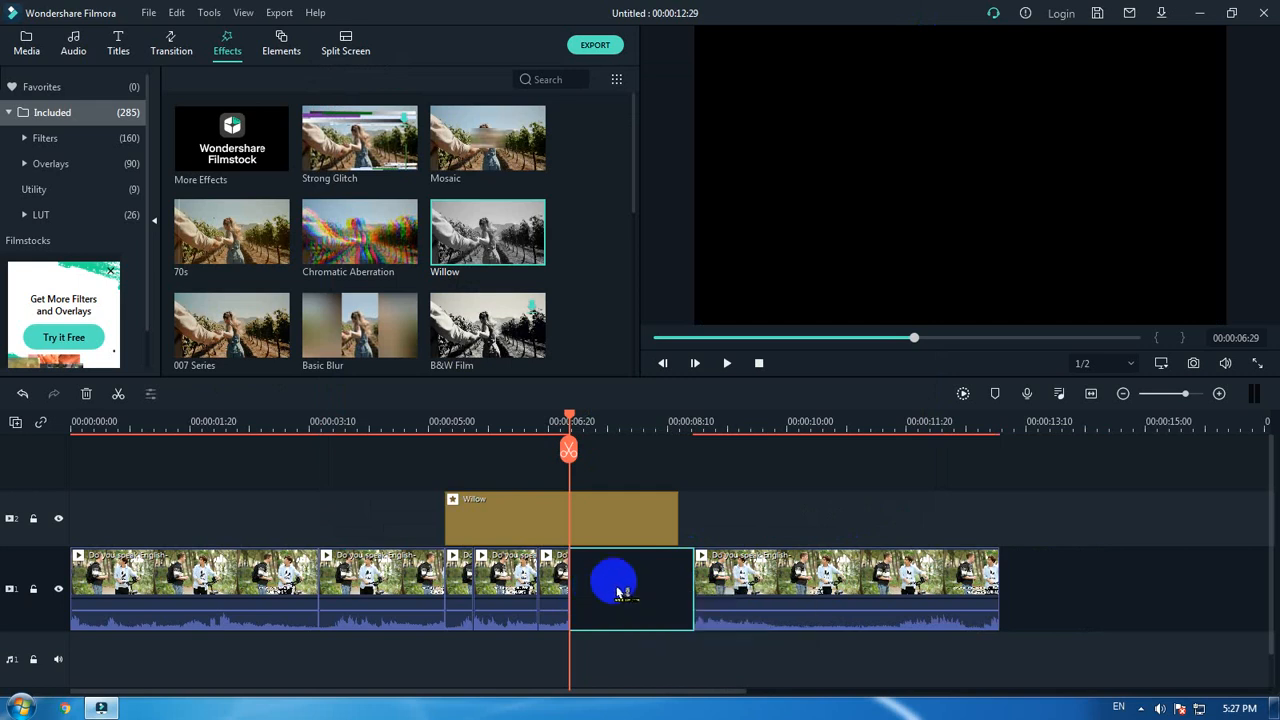
{"action": "key", "text": "ctrl+v"}
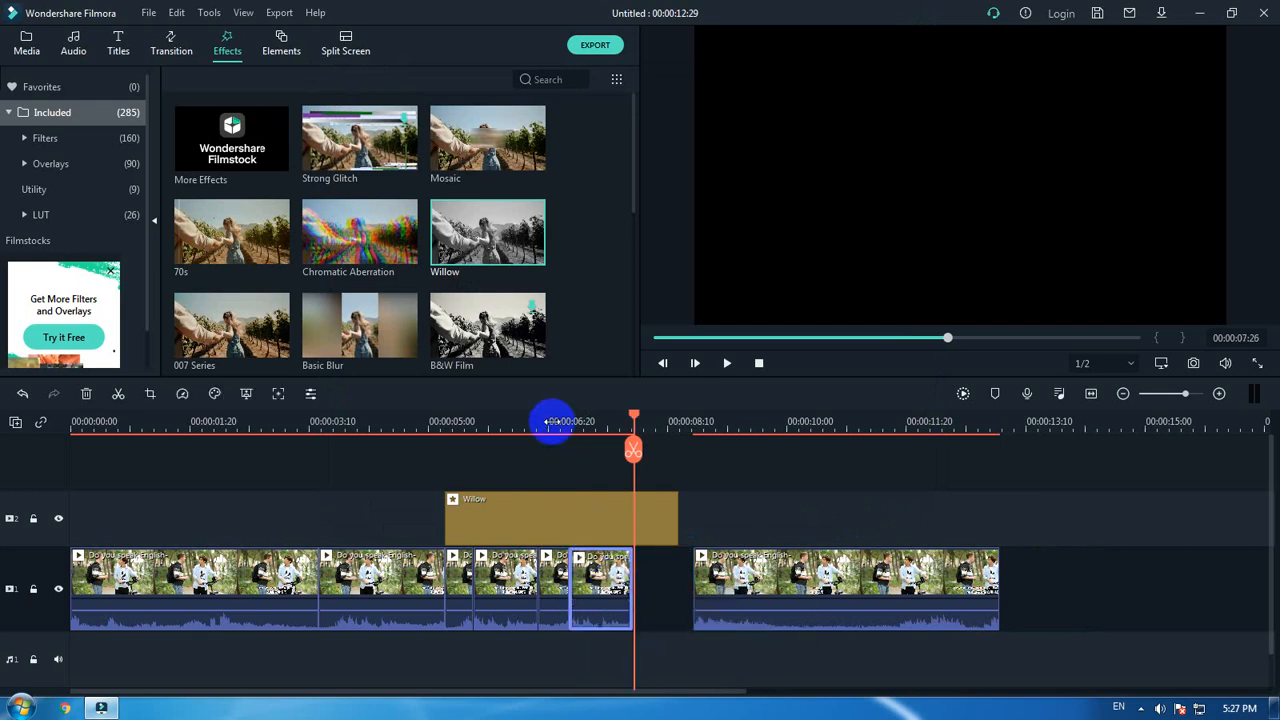
Play the newly pasted copy from 00:00:06:29 and return the playhead to 00:00:06:23.
{"action": "left_click", "coordinate": [552, 424]}
{"action": "left_click_drag", "start_coordinate": [556, 424], "coordinate": [569, 424]}
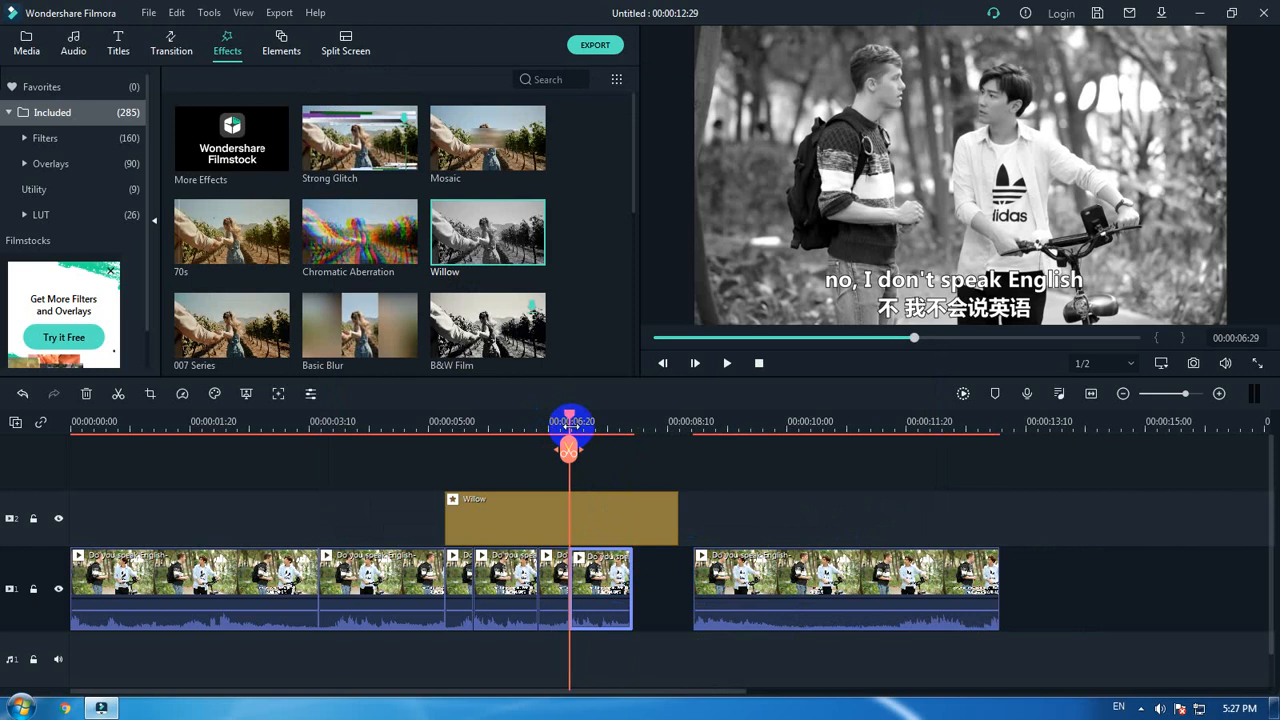
{"action": "key", "text": "space"}
{"action": "key", "text": "space"}
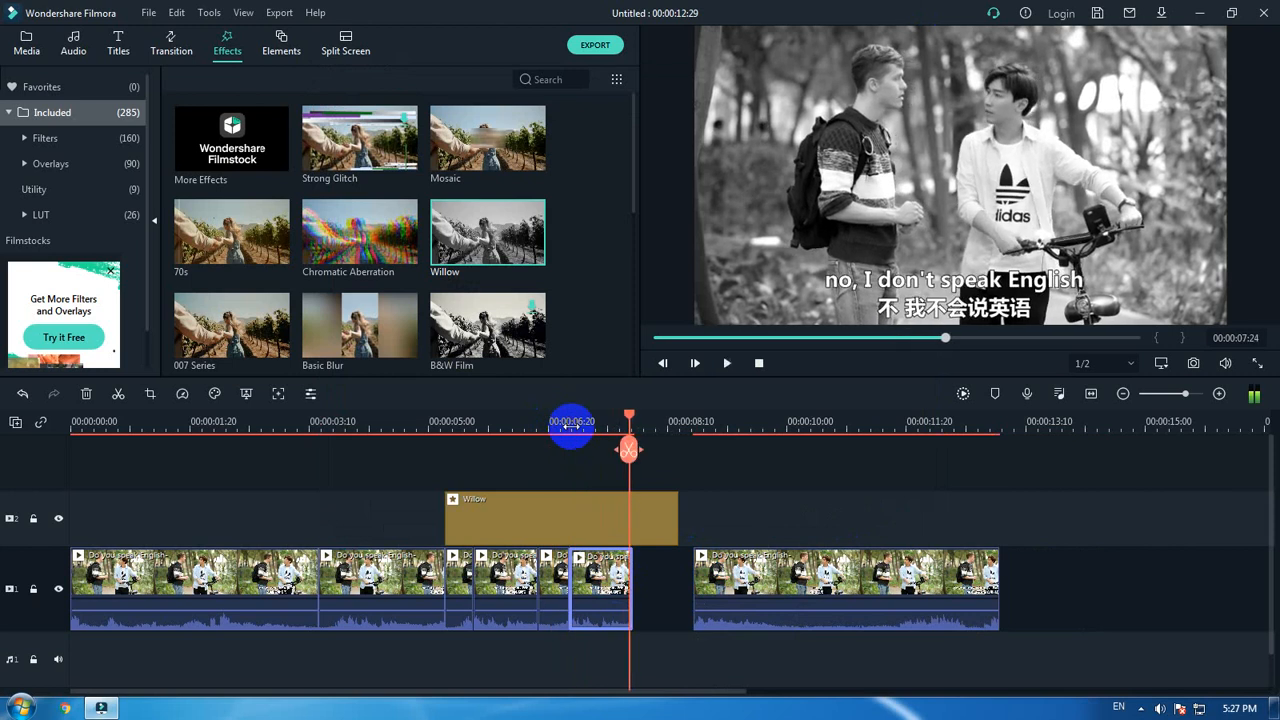
{"action": "left_click", "coordinate": [556, 424]}
Move the last clip to start at about 00:00:10:20 and slow the pasted copy to 0.56x by stretching its end.
{"action": "left_click_drag", "start_coordinate": [760, 586], "coordinate": [900, 586]}
{"action": "left_click", "coordinate": [700, 571]}
{"action": "left_click", "coordinate": [600, 585]}
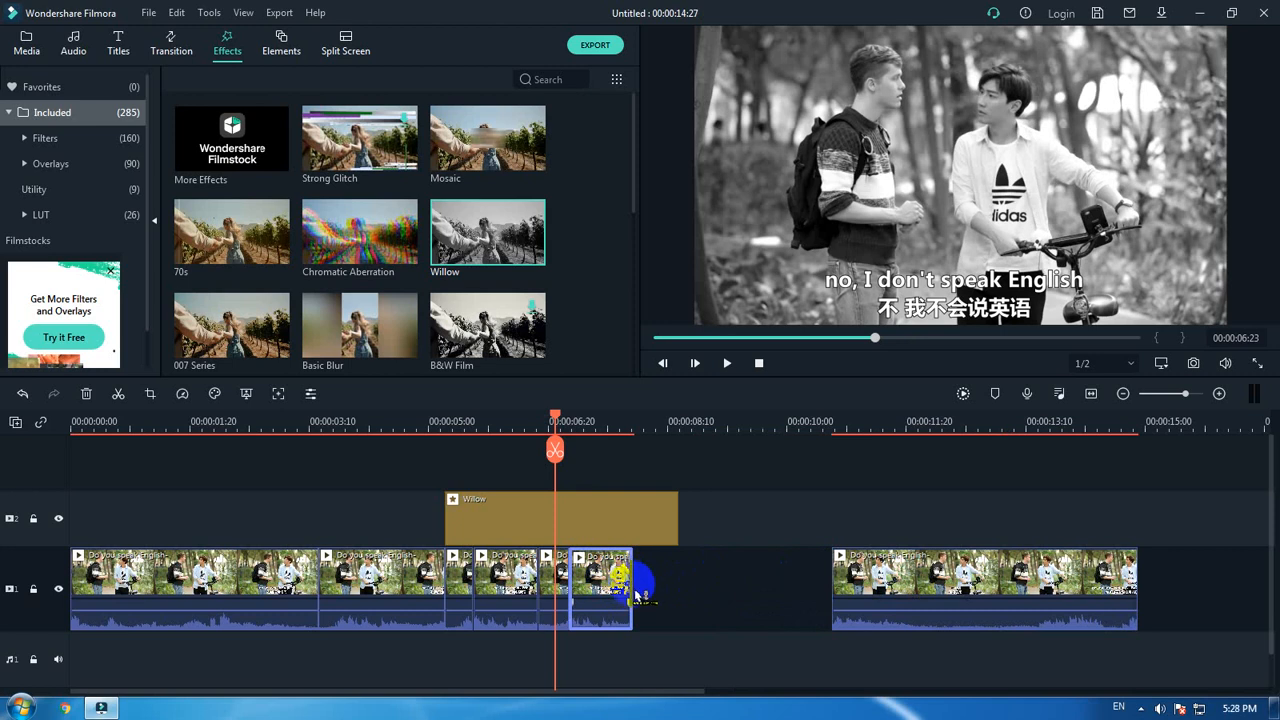
{"action": "left_click_drag", "start_coordinate": [628, 582], "coordinate": [686, 586]}
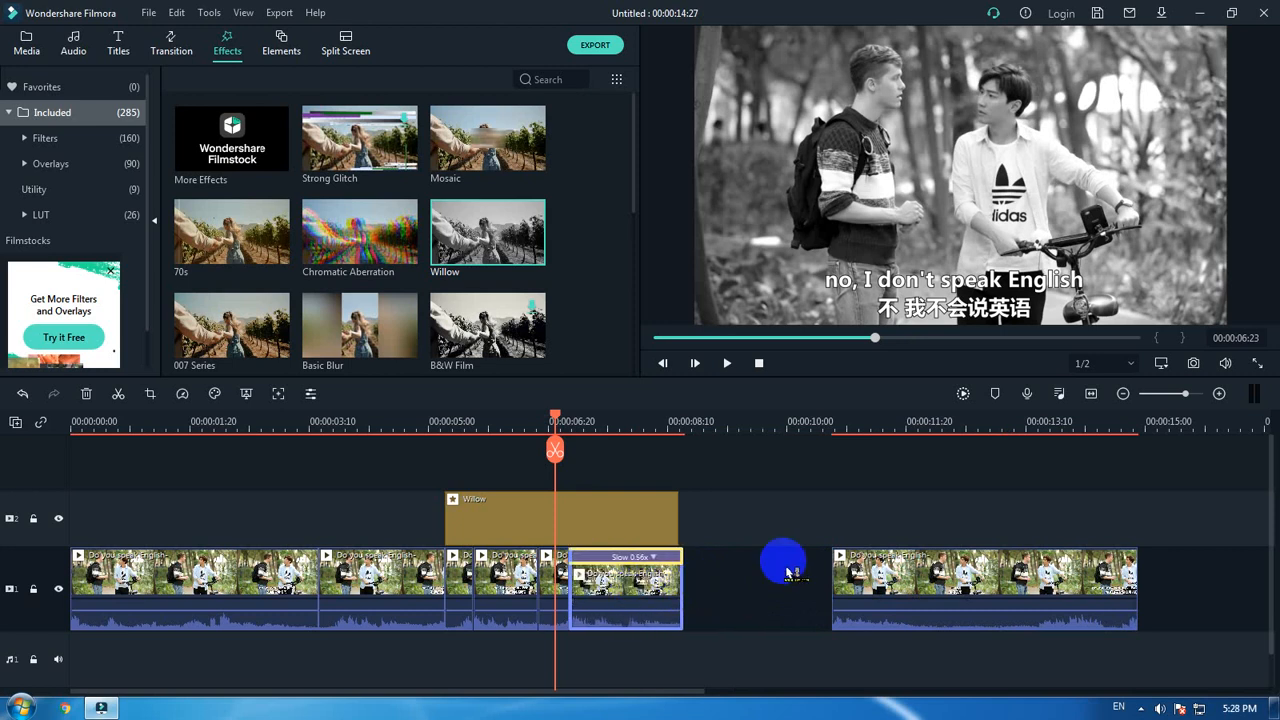
Play the slowed copy from 00:00:06:23 and extend the Willow effect to end together with it.
{"action": "key", "text": "space"}
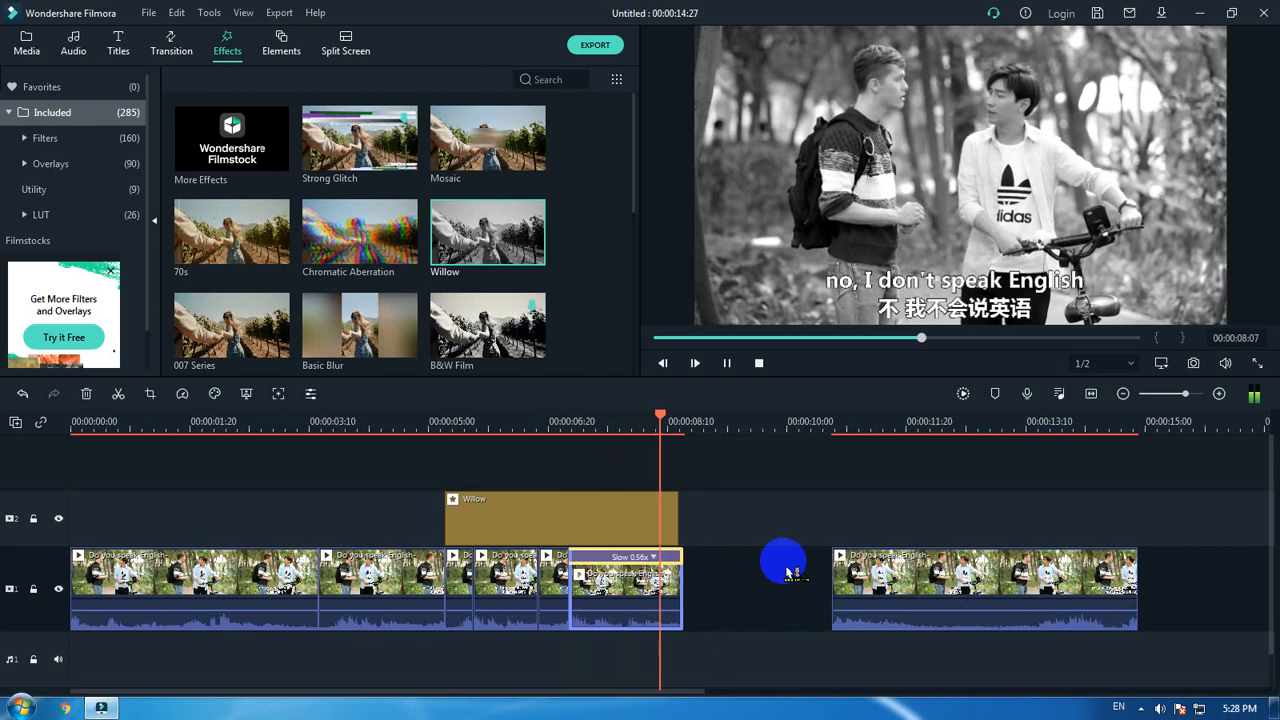
{"action": "key", "text": "space"}
{"action": "left_click_drag", "start_coordinate": [677, 533], "coordinate": [680, 527]}
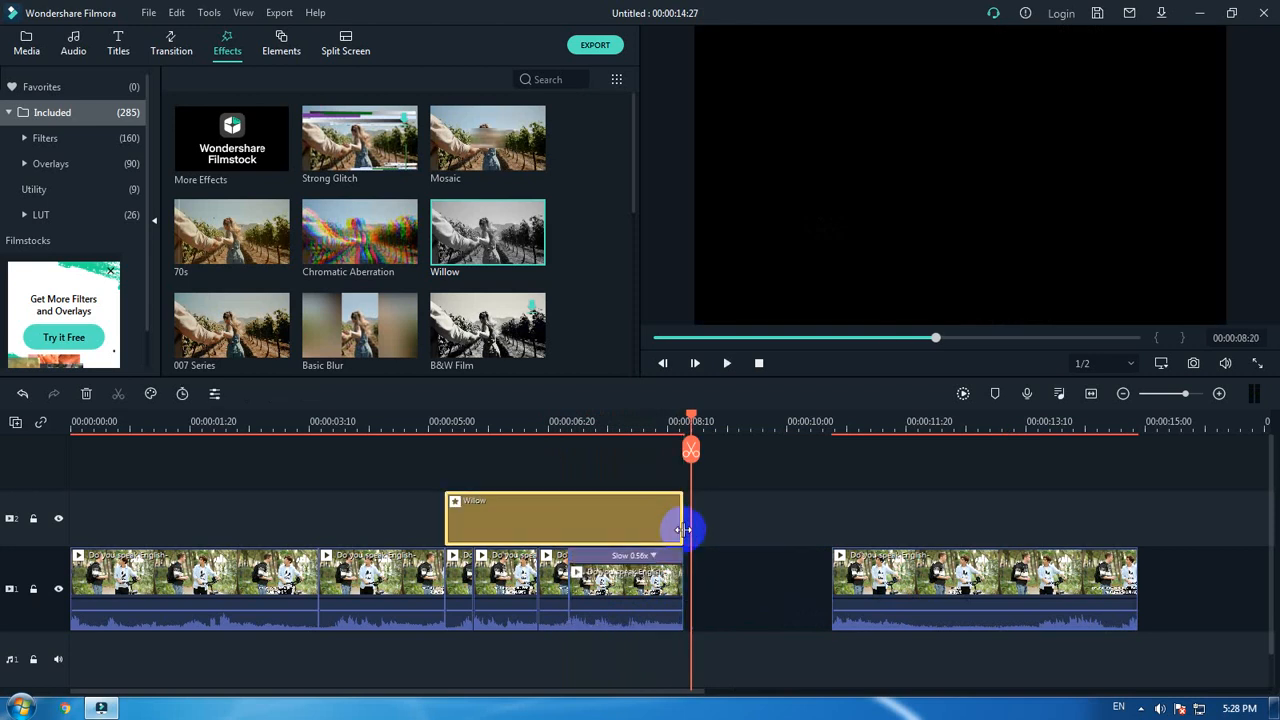
Set the pan-and-zoom start frame of the slowed 0.56x copy to 1214 x 683 around both men's upper bodies.
{"action": "left_click", "coordinate": [665, 577]}
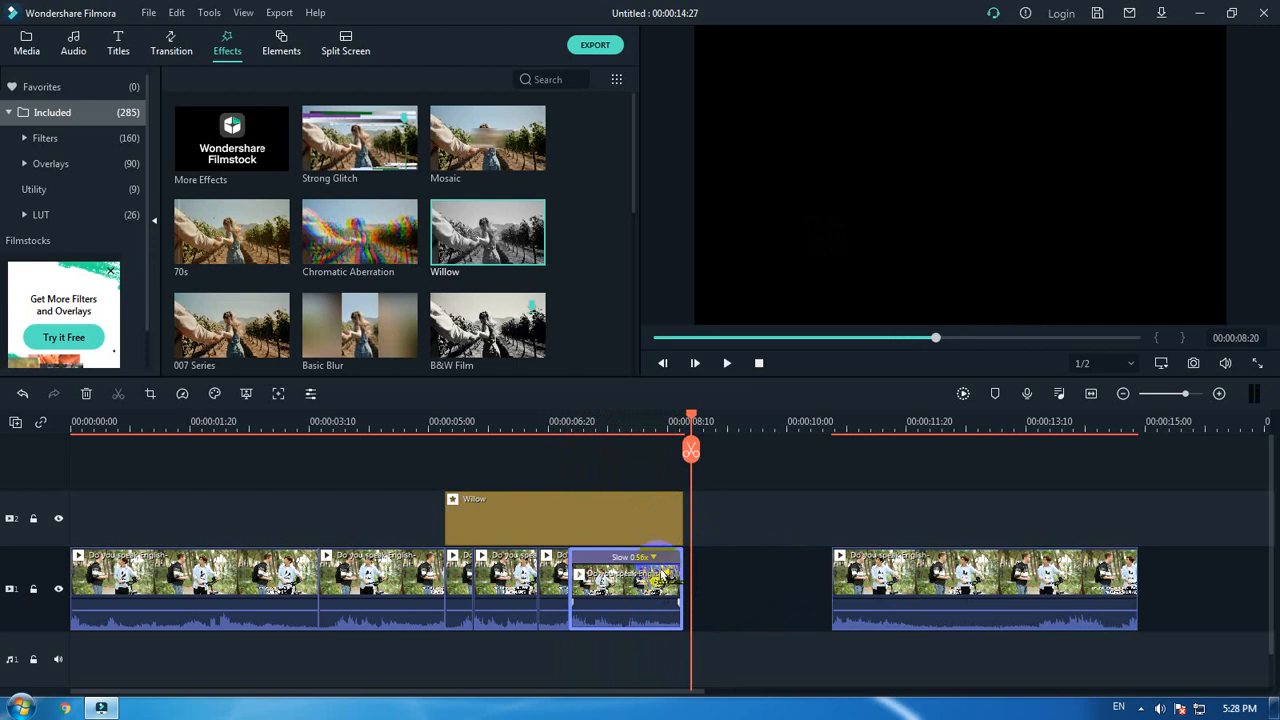
{"action": "key", "text": "alt+c"}
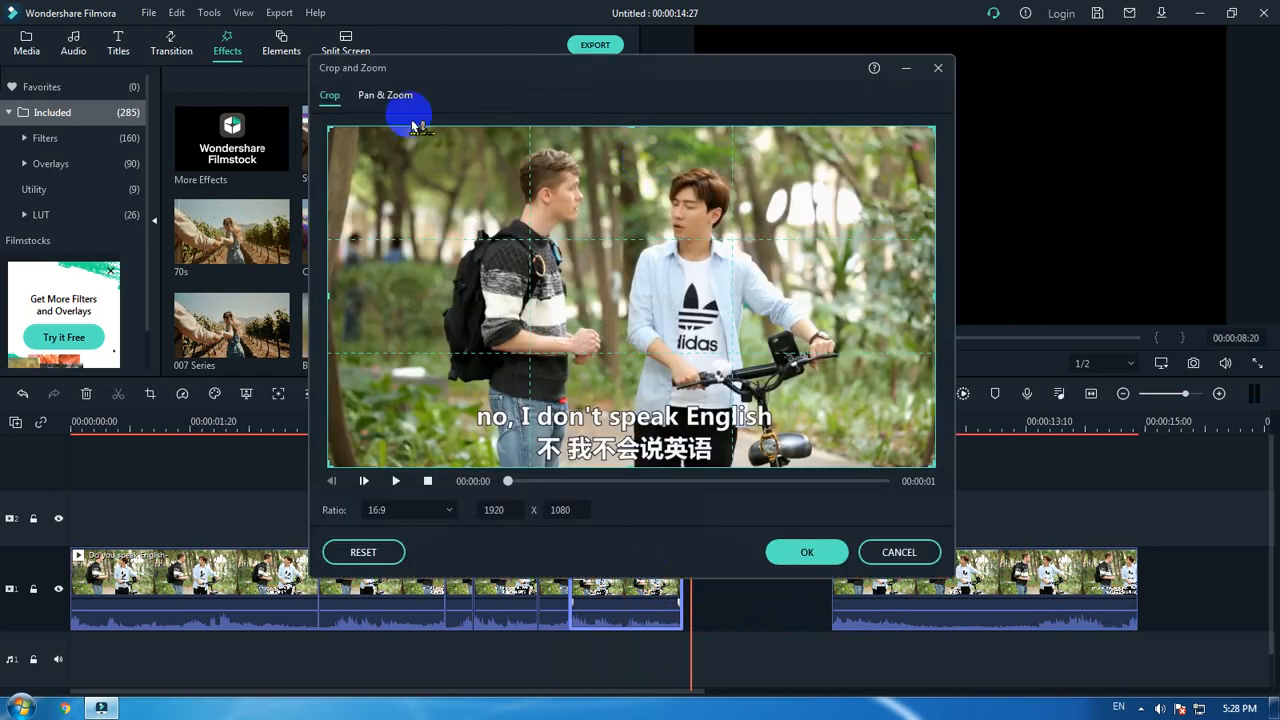
{"action": "left_click", "coordinate": [398, 96]}
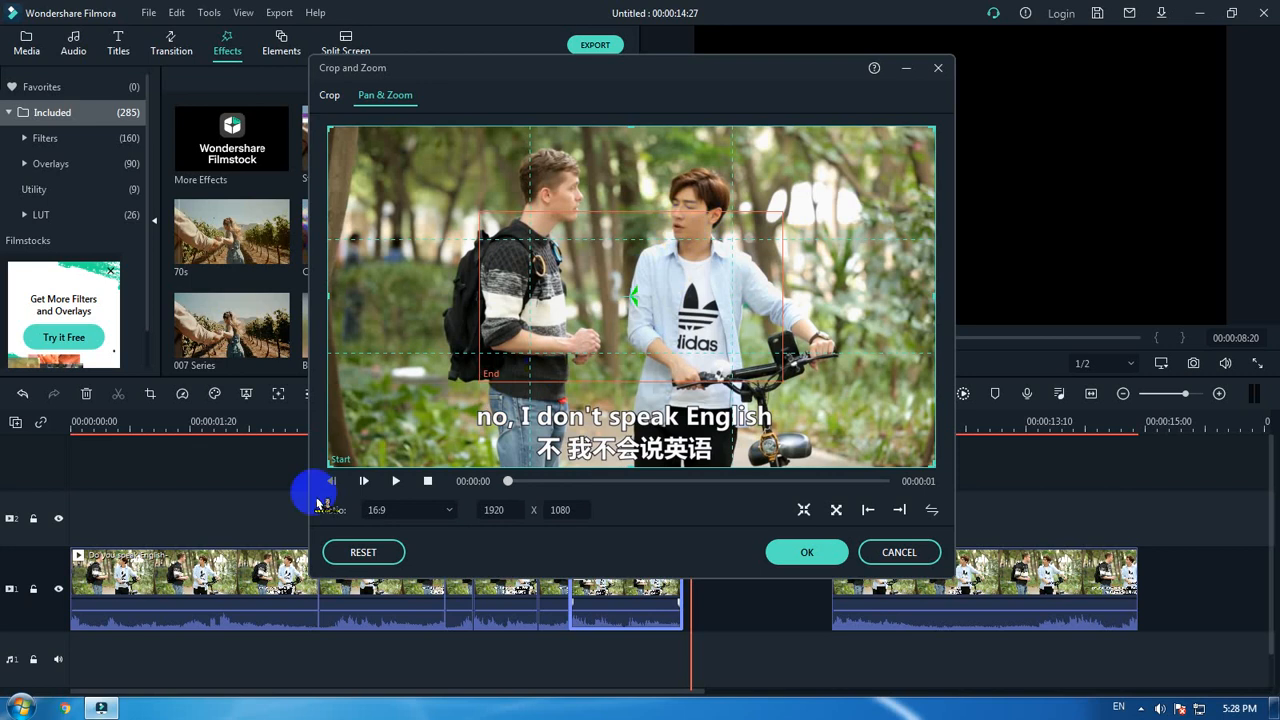
{"action": "left_click_drag", "start_coordinate": [331, 464], "coordinate": [471, 358]}
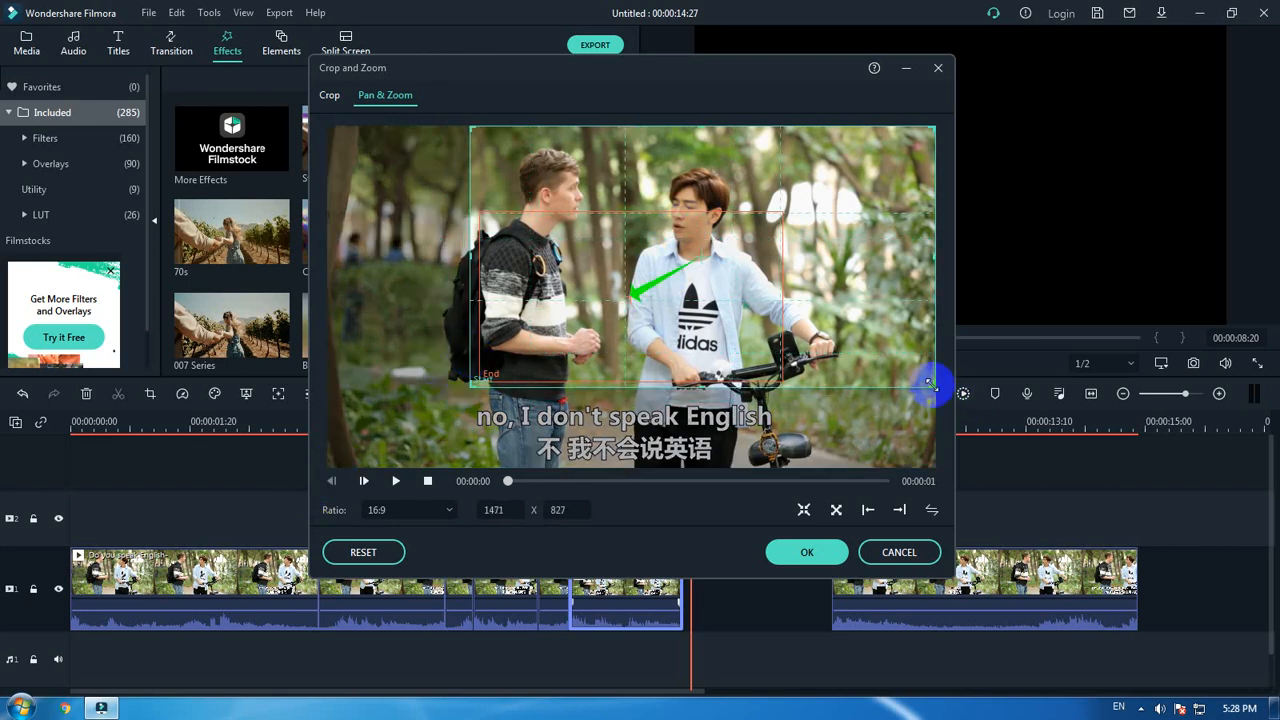
{"action": "left_click_drag", "start_coordinate": [929, 386], "coordinate": [885, 350]}
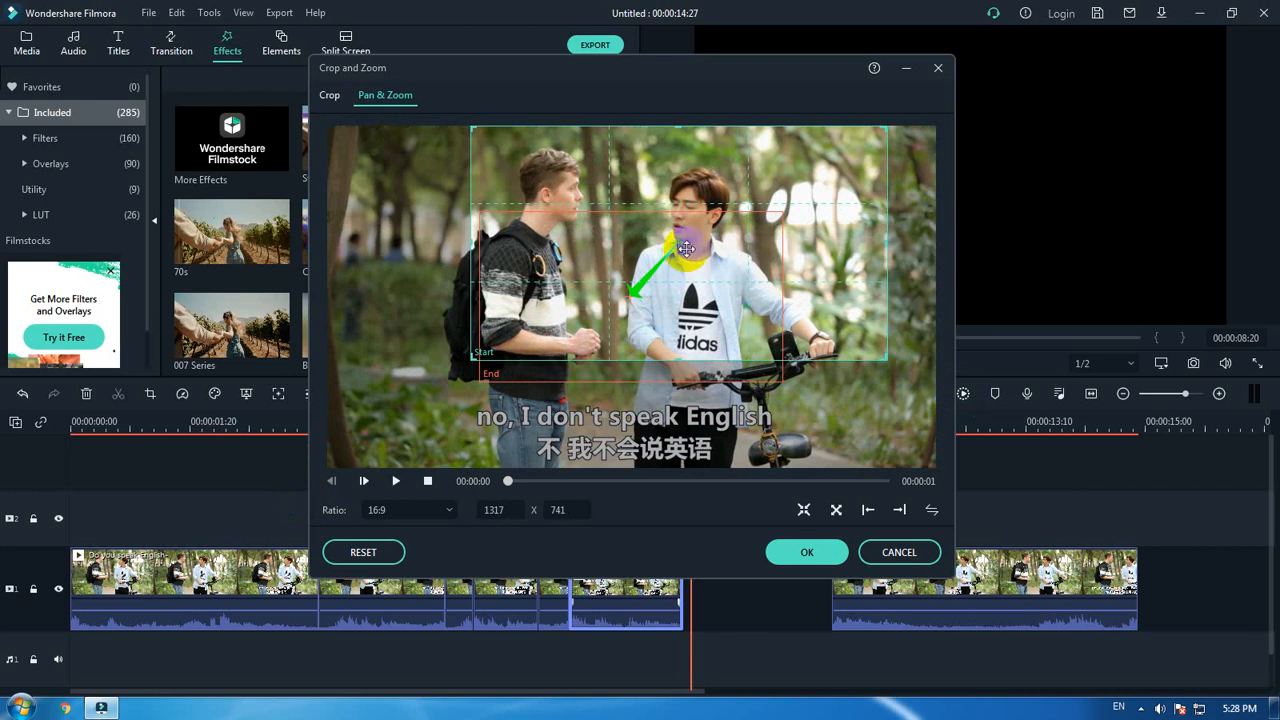
{"action": "left_click_drag", "start_coordinate": [678, 248], "coordinate": [682, 234]}
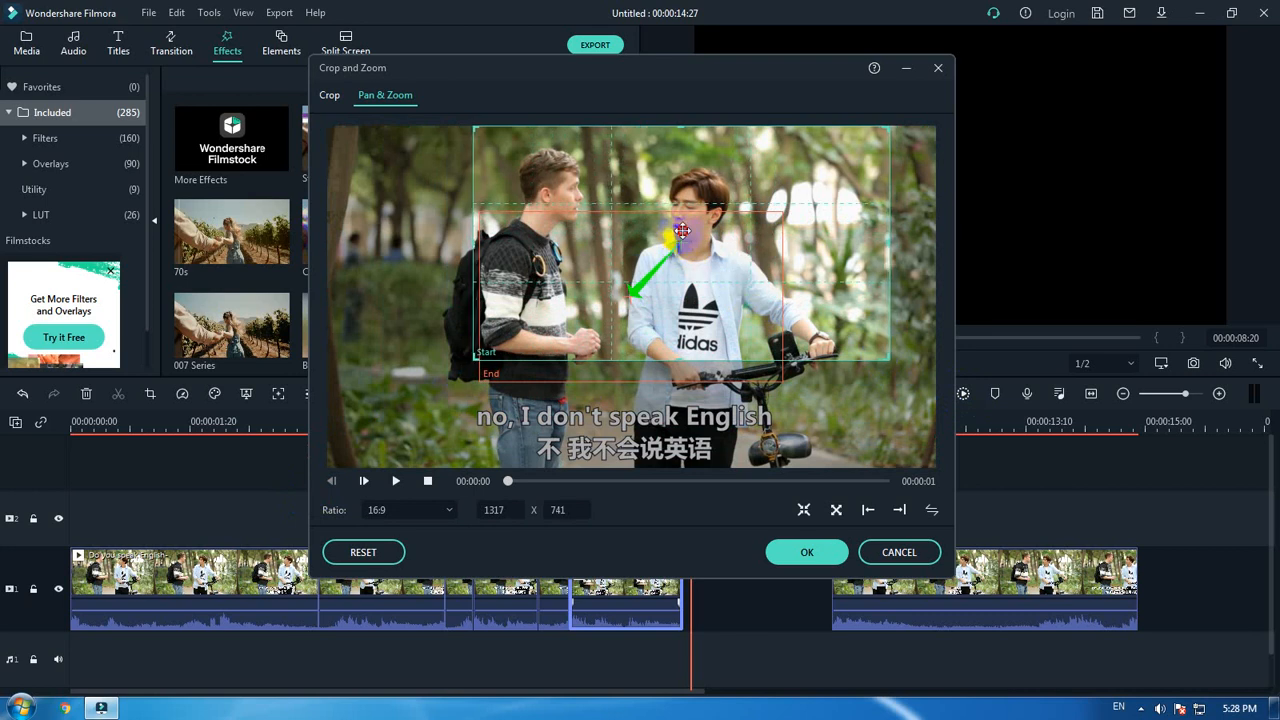
{"action": "left_click_drag", "start_coordinate": [474, 354], "coordinate": [484, 349]}
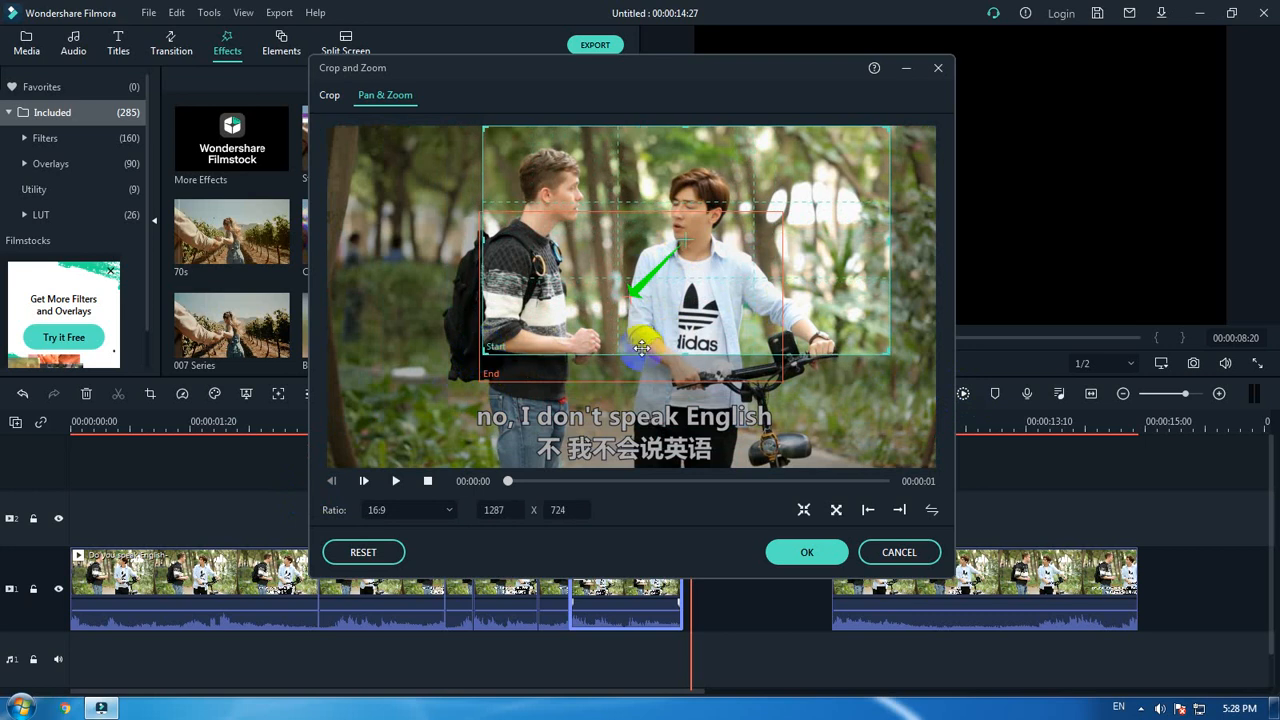
{"action": "left_click_drag", "start_coordinate": [885, 351], "coordinate": [866, 341]}
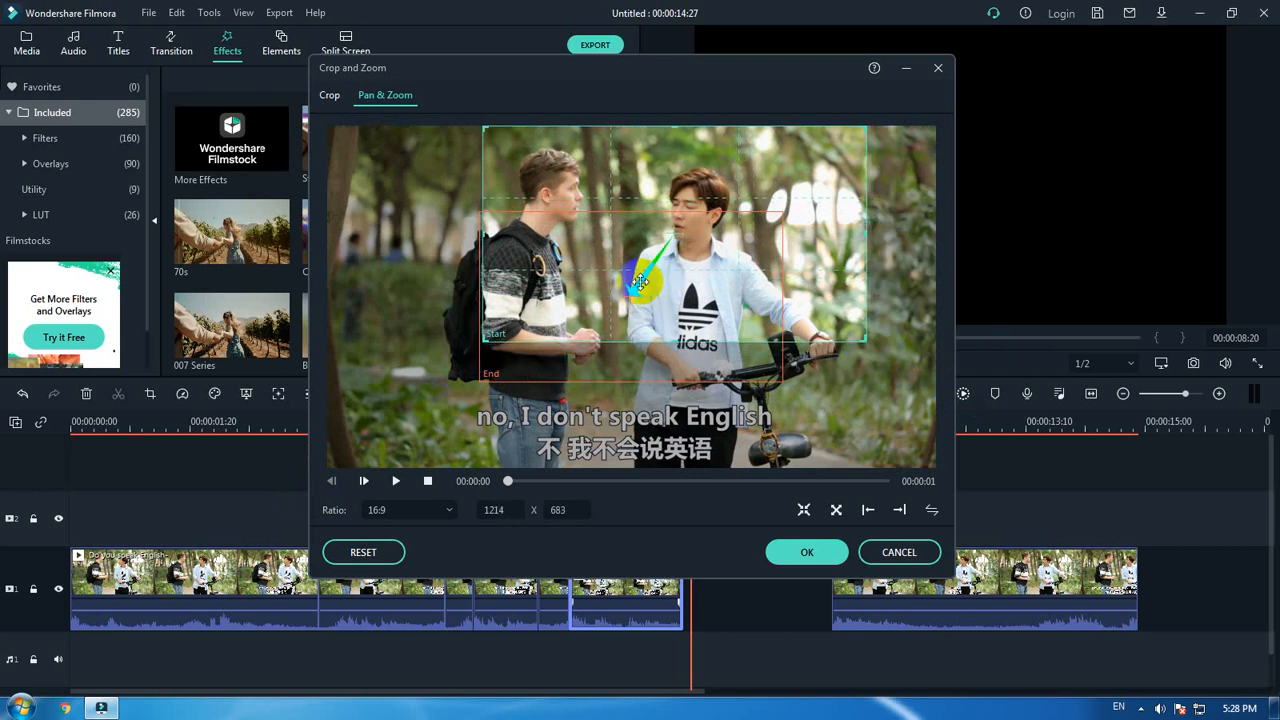
Shrink the pan-and-zoom end frame to 388 x 218 around the face of the man in the blue shirt and apply it.
{"action": "left_click", "coordinate": [563, 370]}
{"action": "left_click_drag", "start_coordinate": [503, 371], "coordinate": [613, 245]}
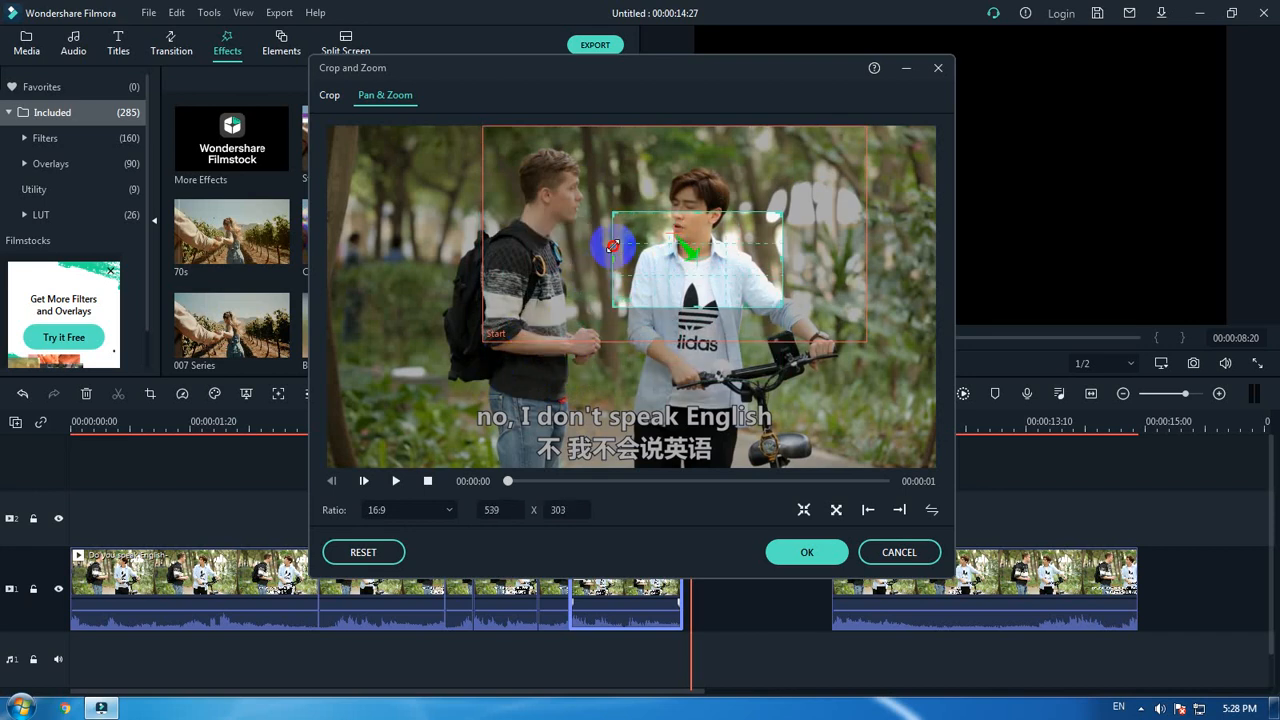
{"action": "left_click_drag", "start_coordinate": [780, 305], "coordinate": [714, 250]}
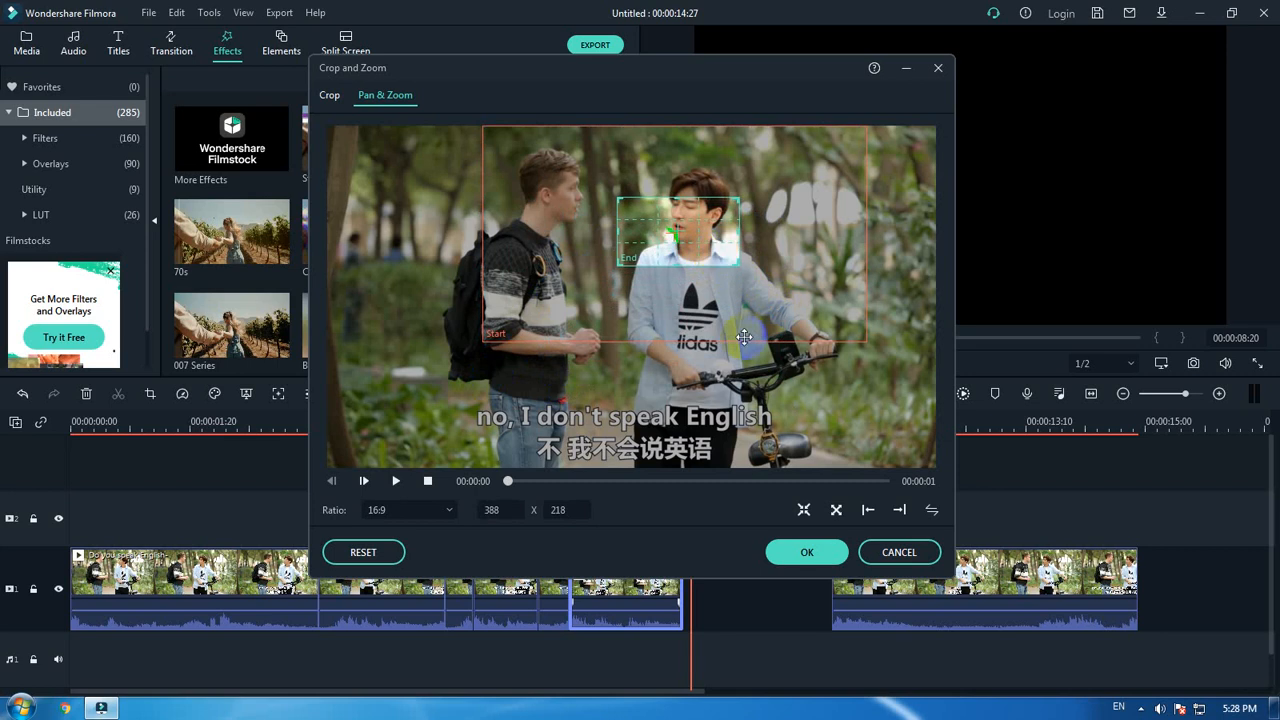
{"action": "left_click", "coordinate": [804, 558]}
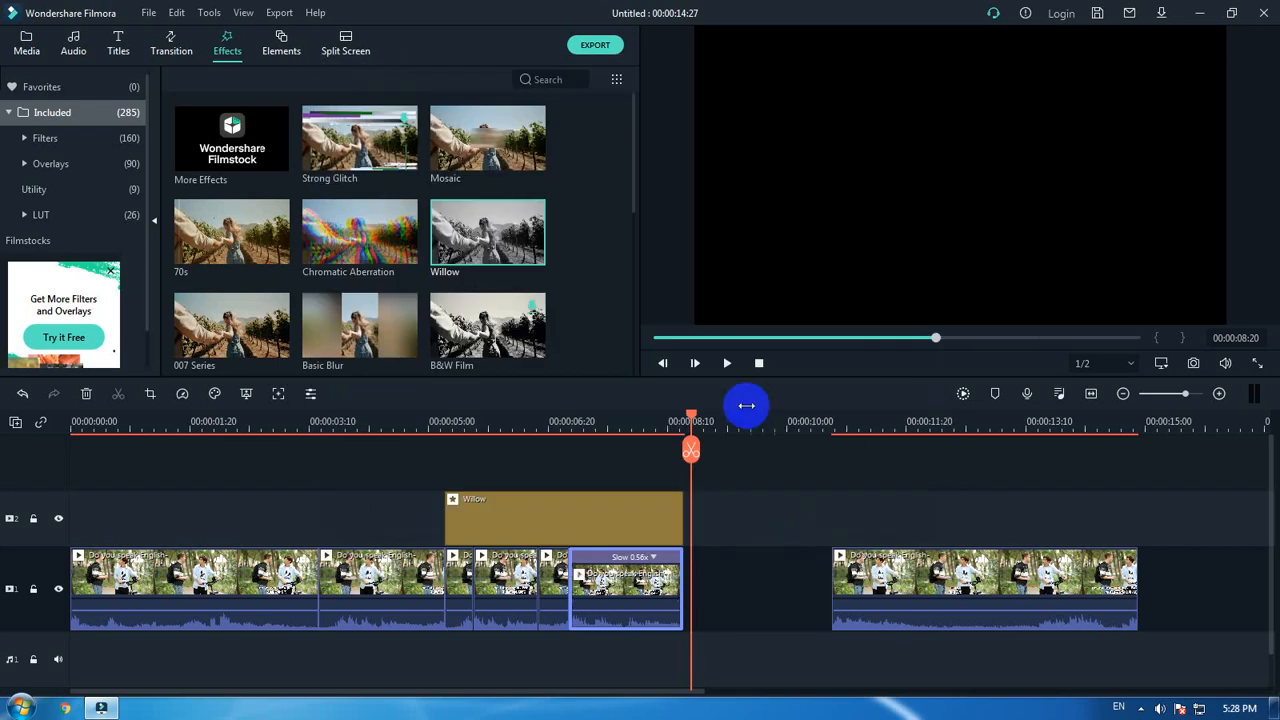
Play the repeated copies twice from about 00:00:04:28 to review the slowed pan-and-zoom close-up.
{"action": "left_click", "coordinate": [424, 430]}
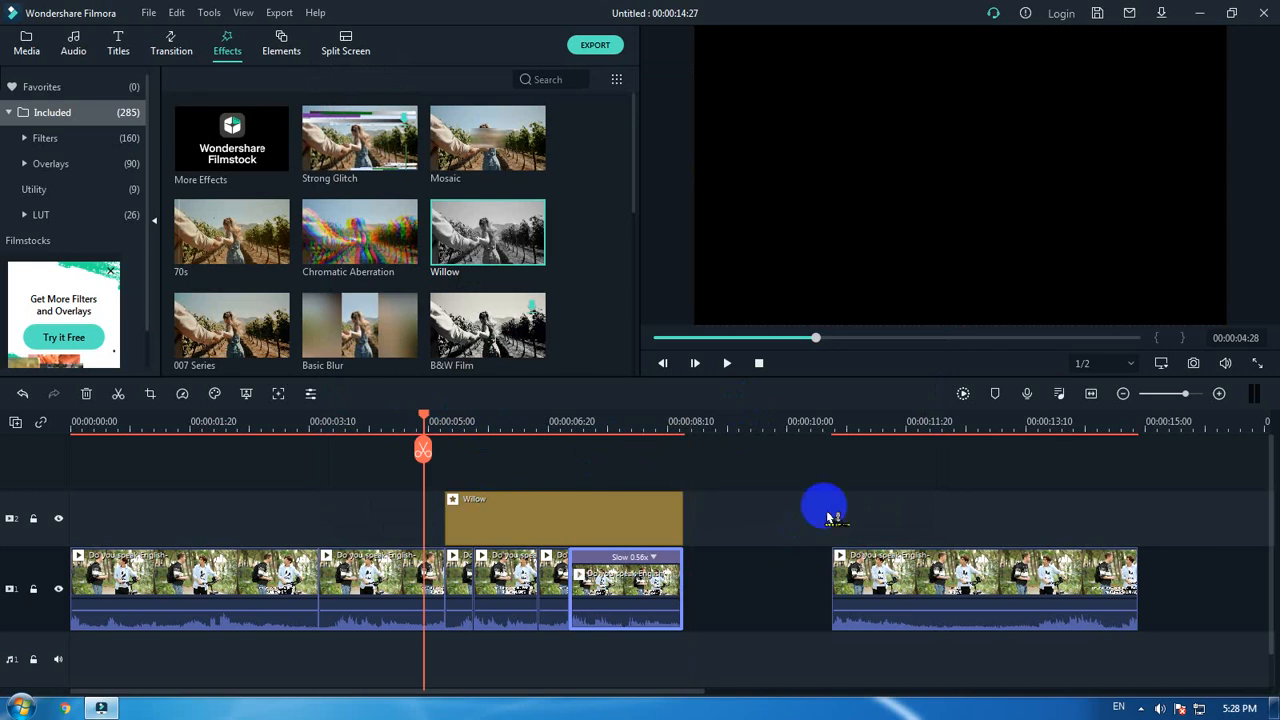
{"action": "key", "text": "space"}
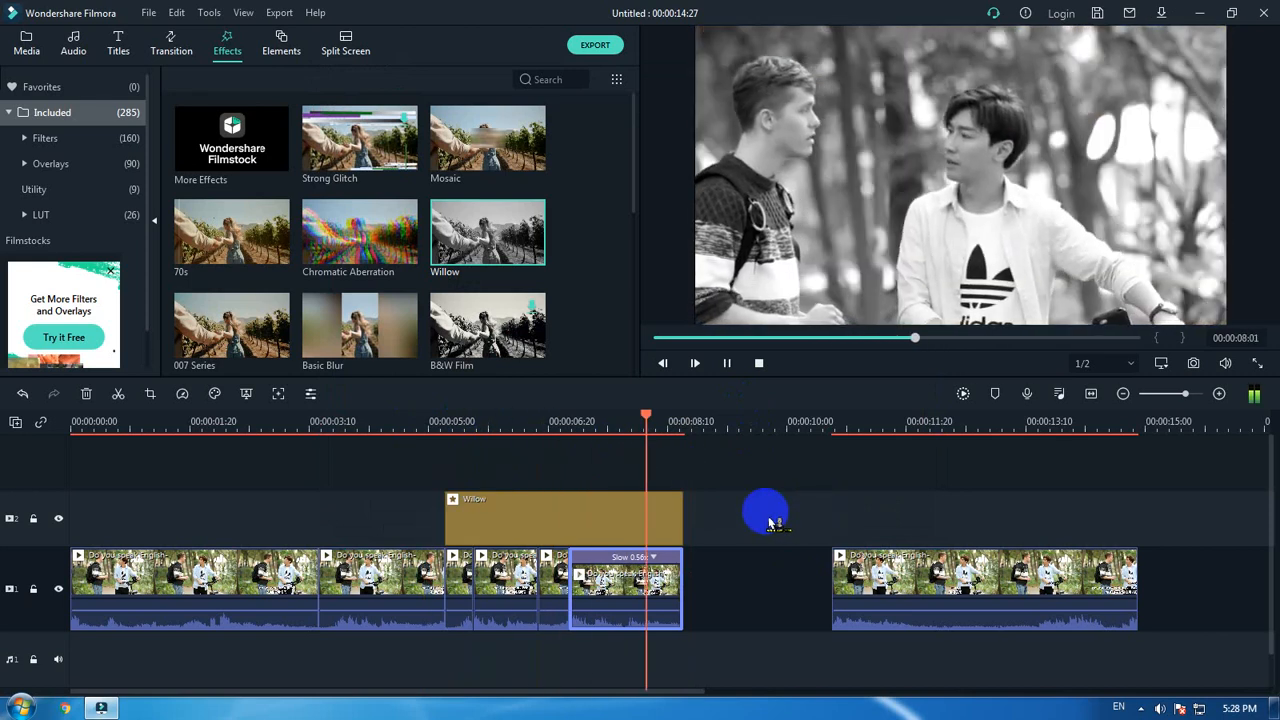
{"action": "left_click", "coordinate": [429, 429]}
{"action": "key", "text": "space"}
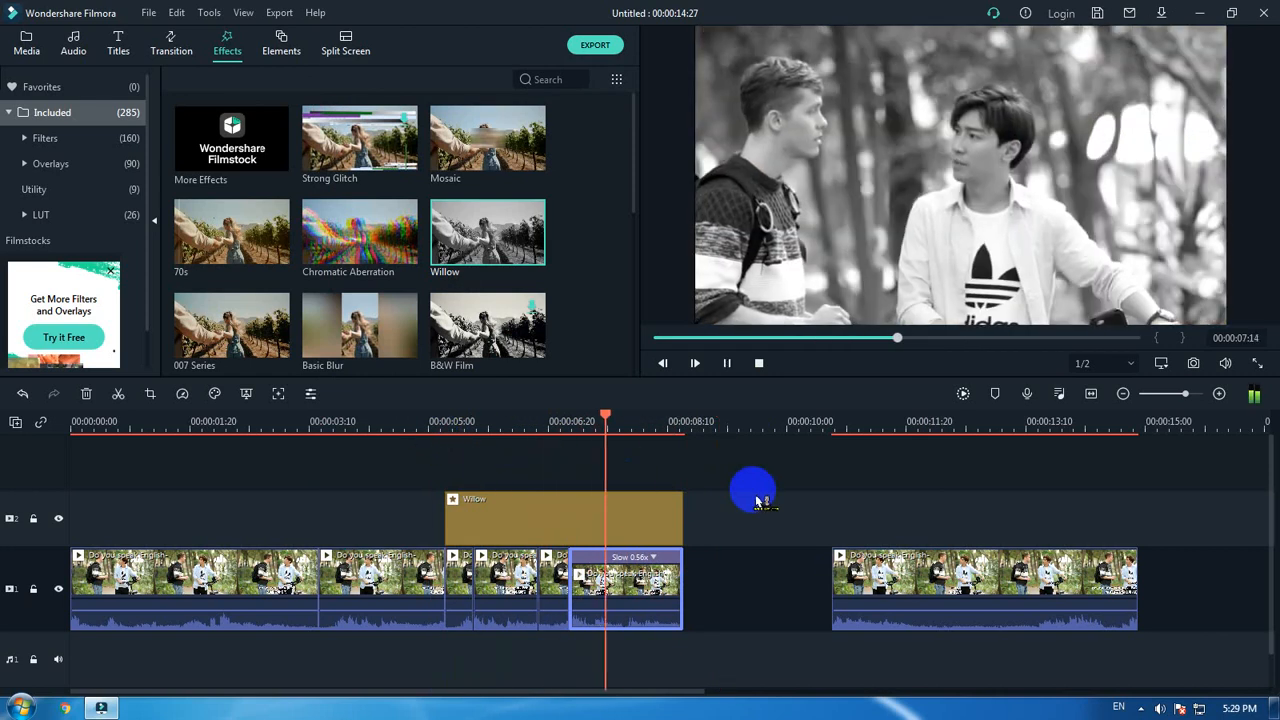
{"action": "key", "text": "space"}
Move the last clip directly against the end of the slowed copy and place the playhead at 00:00:06:10.
{"action": "left_click_drag", "start_coordinate": [890, 575], "coordinate": [781, 573]}
{"action": "left_click", "coordinate": [523, 421]}
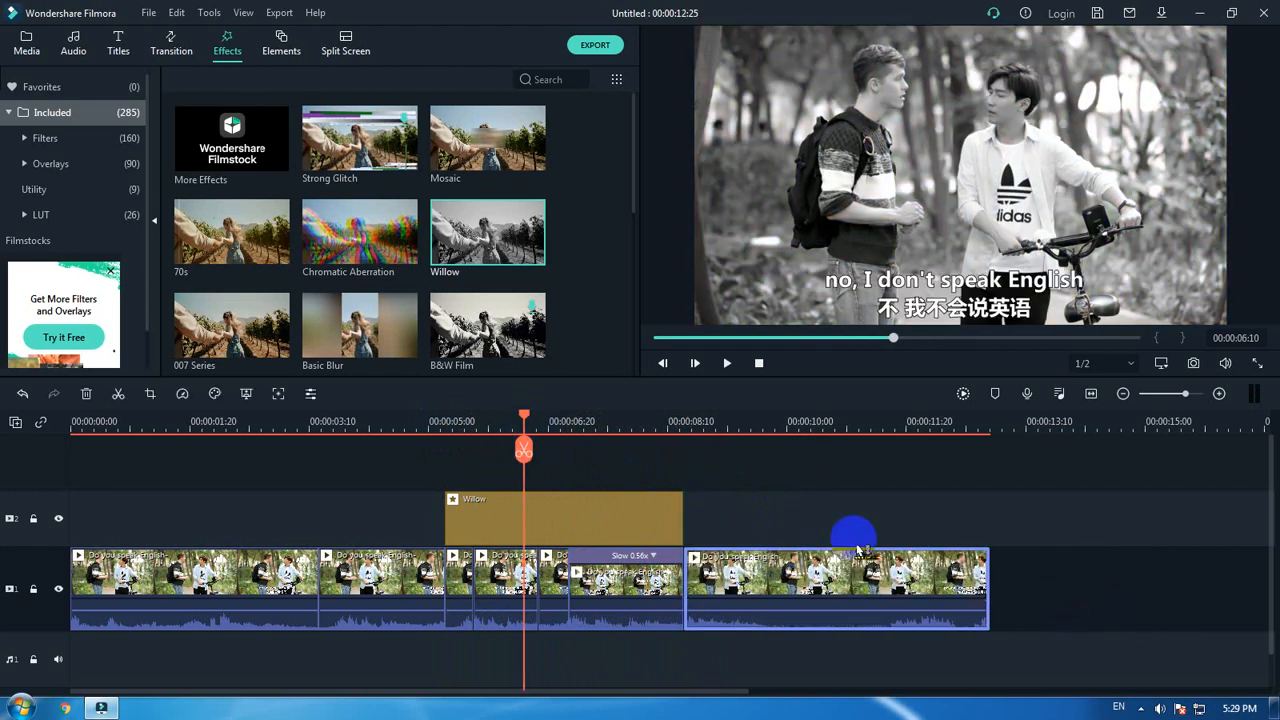
{"action": "left_click_drag", "start_coordinate": [960, 427], "coordinate": [388, 430]}
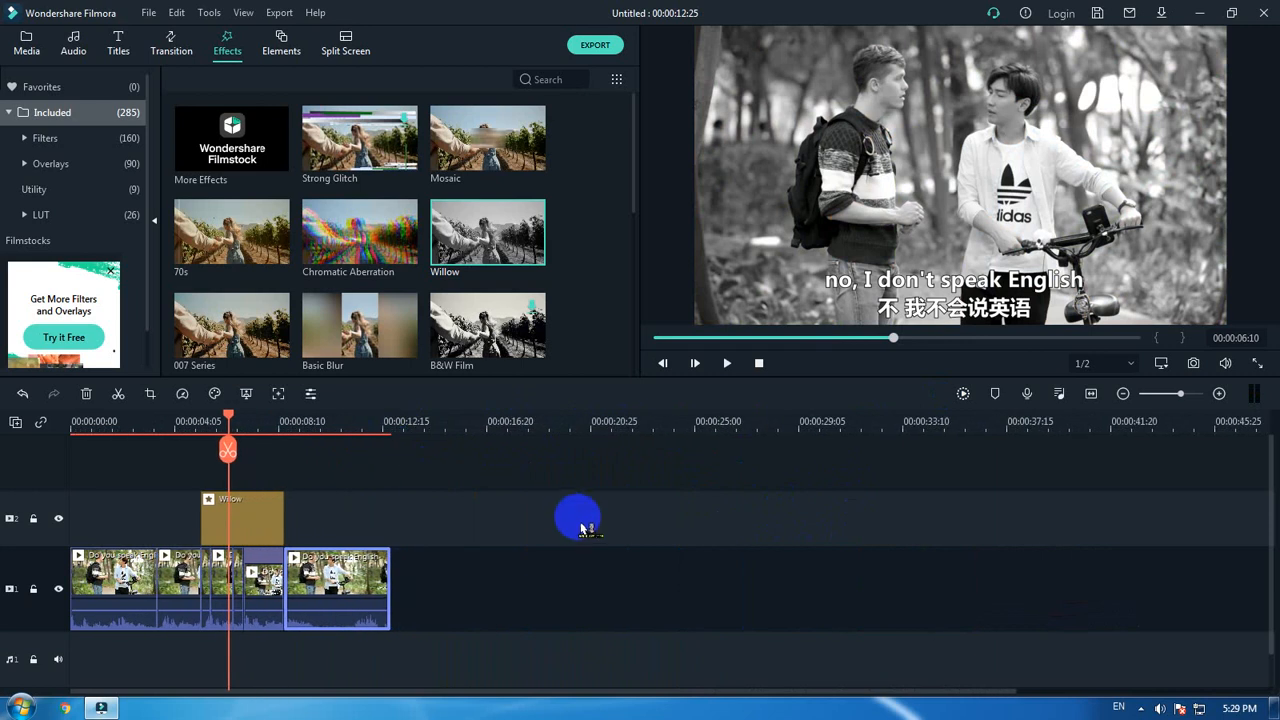